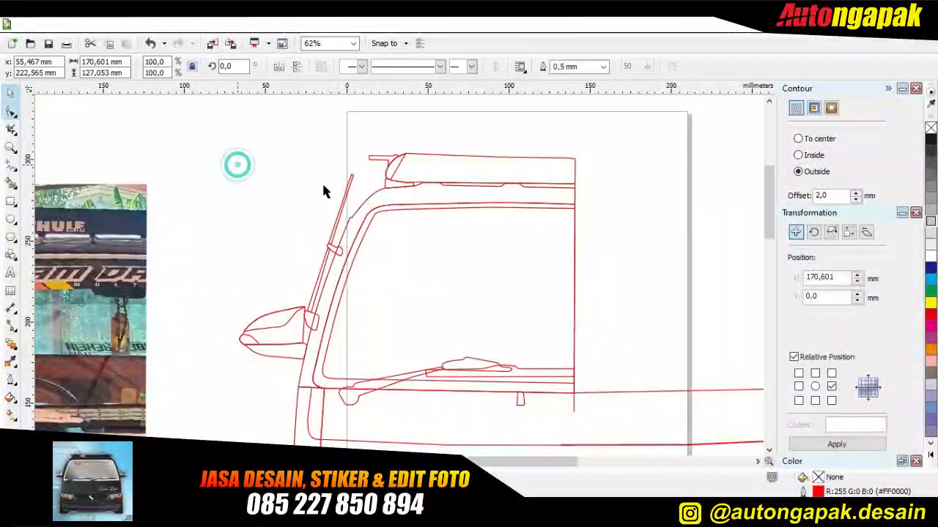
Step: Delete the duplicated body-side and bumper pieces lying right of the van drawing's centre line
left_click(670, 330)
key("Escape")
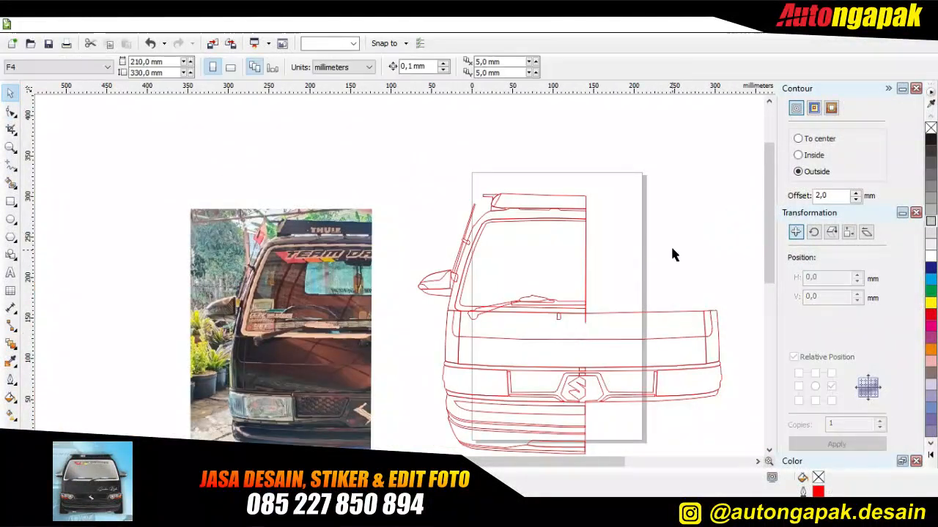
left_click(768, 450)
left_click(769, 449)
left_click(769, 450)
left_click_drag(591, 335, 734, 150)
key("Delete")
left_click(672, 289)
key("Delete")
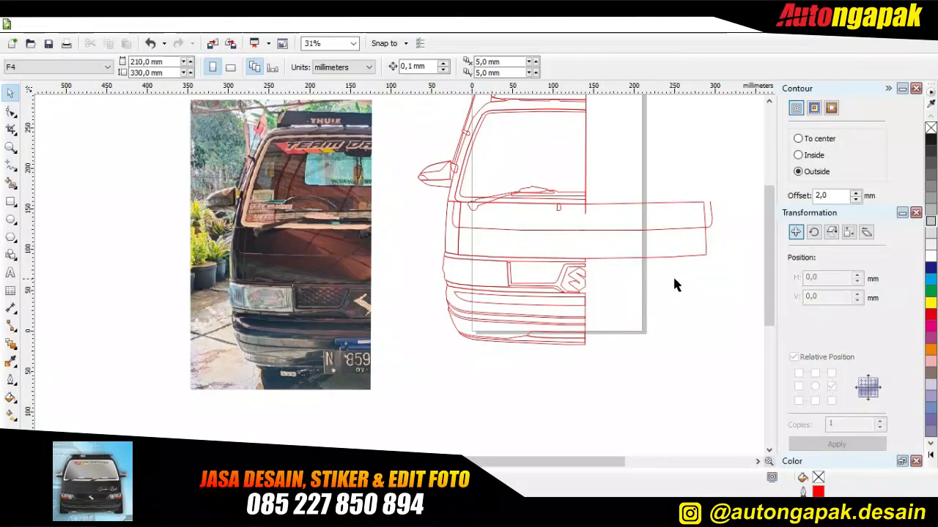
Step: Duplicate the left half of the van outline 206.853 mm horizontally and mirror the copy
left_click(769, 450)
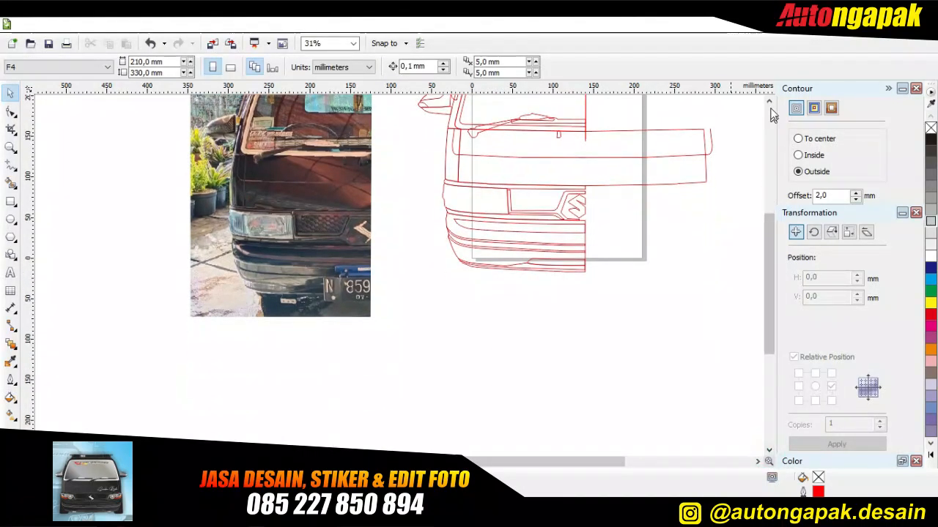
left_click(768, 101)
left_click(769, 101)
left_click_drag(390, 121, 615, 416)
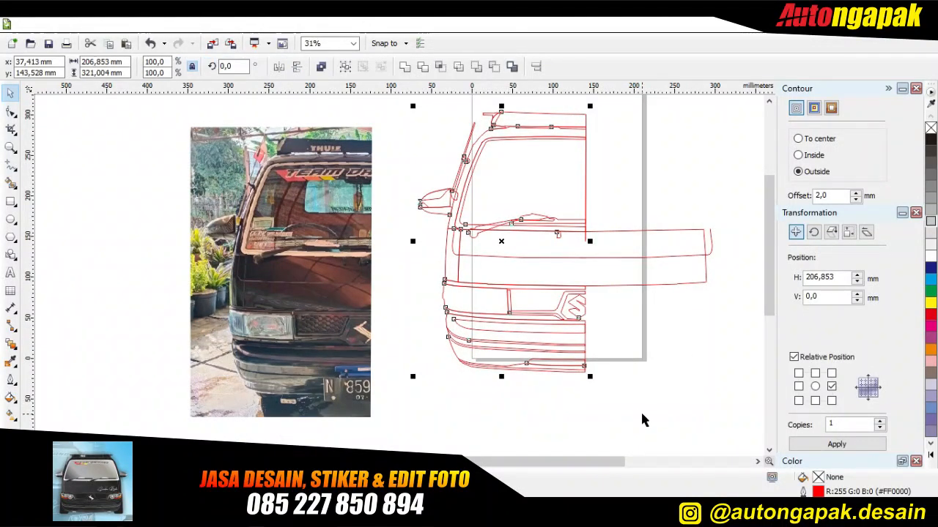
key("ctrl+z")
key("ctrl+z")
key("ctrl+z")
left_click_drag(411, 405, 624, 100)
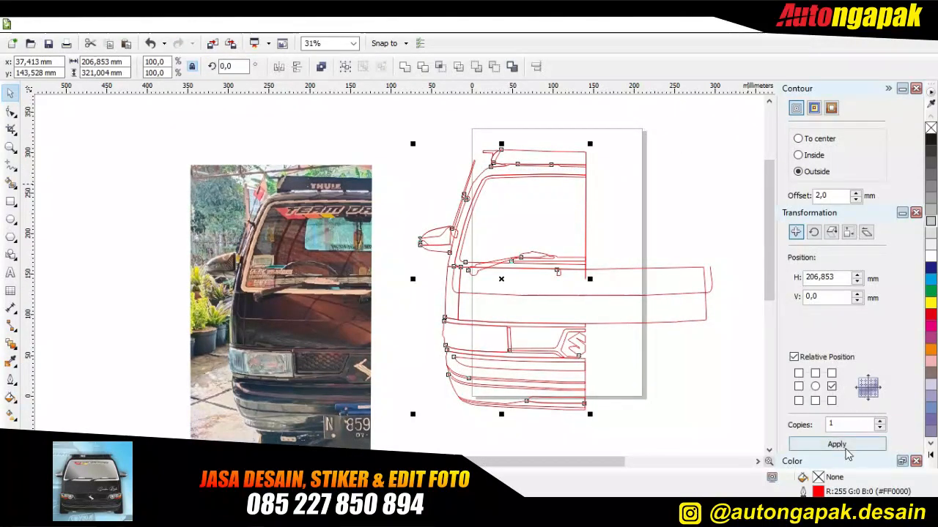
left_click(835, 443)
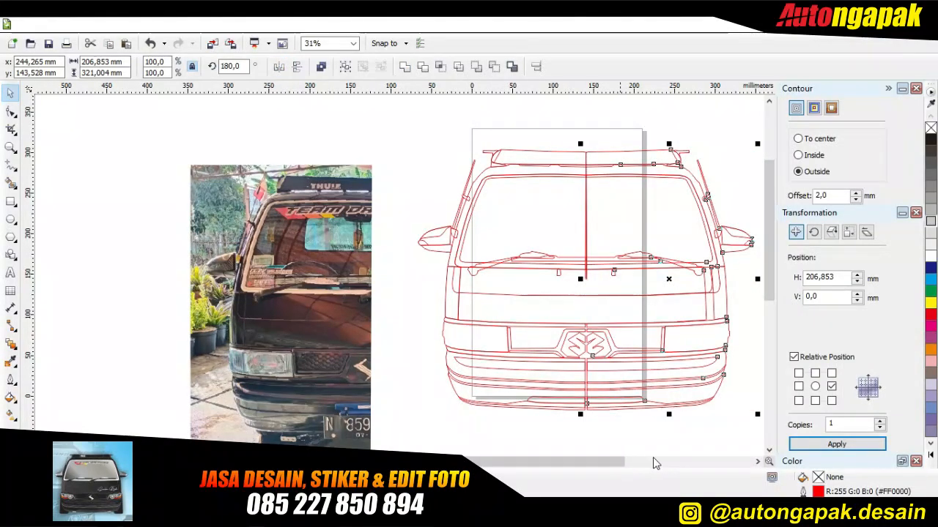
Step: Nudge the mirrored half leftward so it overlaps the original half along the centre
key("Left")
key("Left")
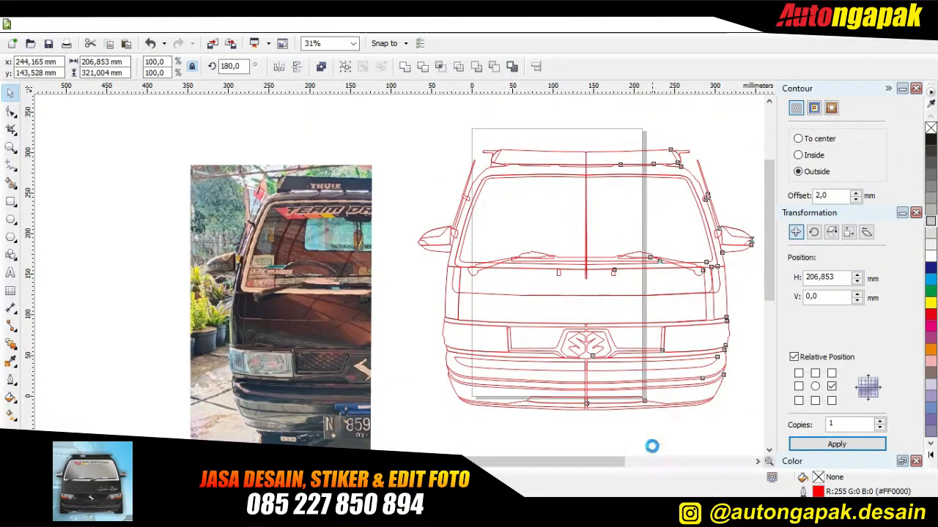
key("Left")
key("Left")
key("Left")
key("Left")
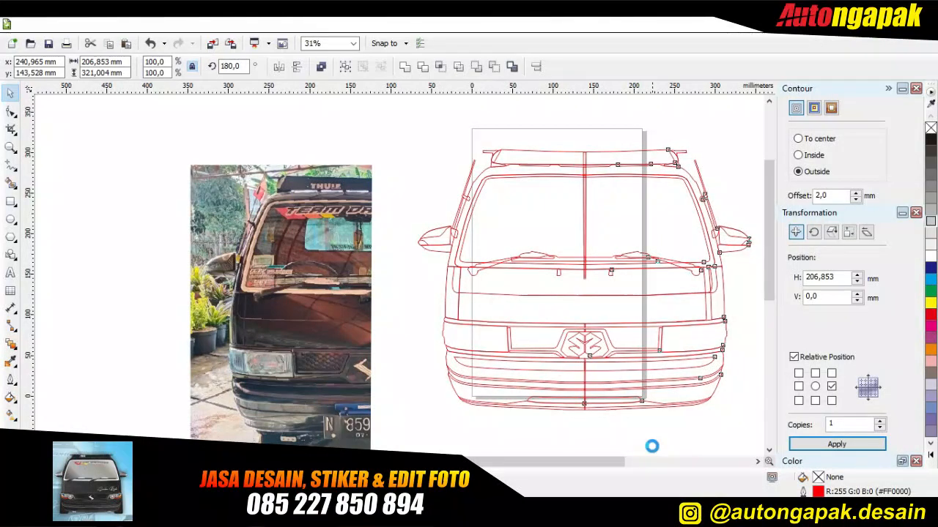
key("Left")
key("Left")
key("Left")
key("Left")
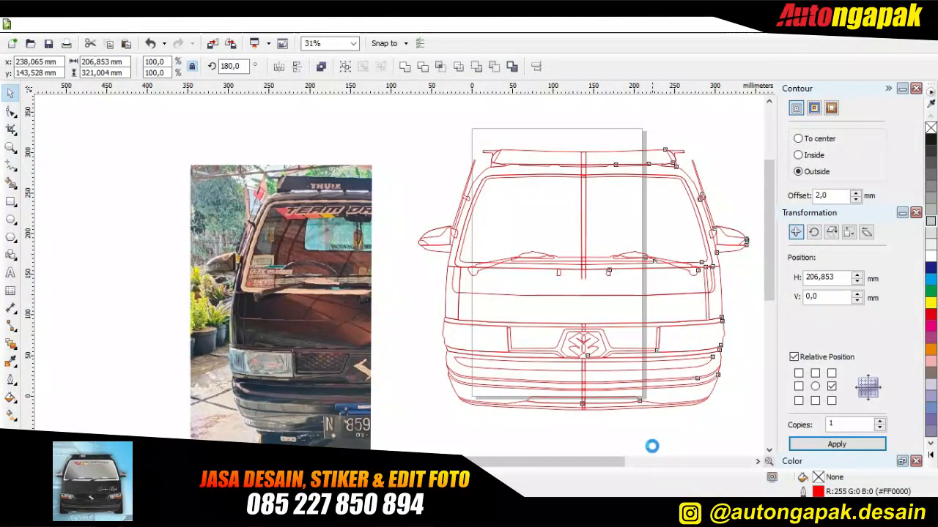
key("Left")
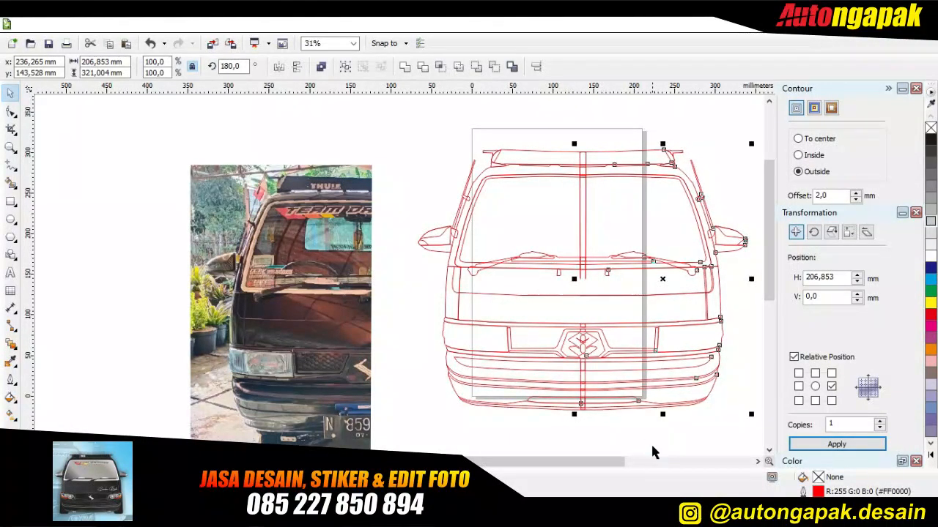
Step: Check the overlap at the hood's right edge and pull the duplicate hood-edge curve away from the body
scroll(745, 311, "up", 2)
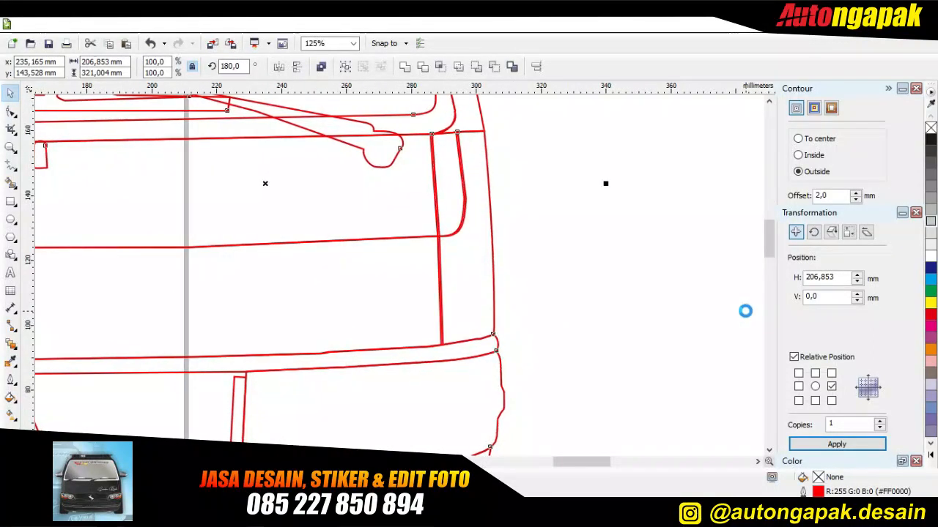
left_click(577, 115)
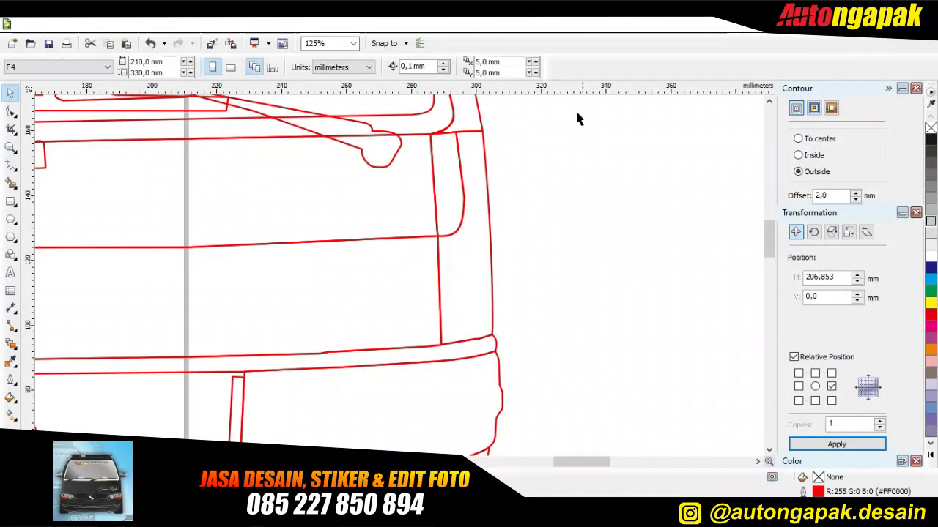
left_click(455, 223)
left_click_drag(455, 223, 516, 249)
scroll(600, 256, "down", 1)
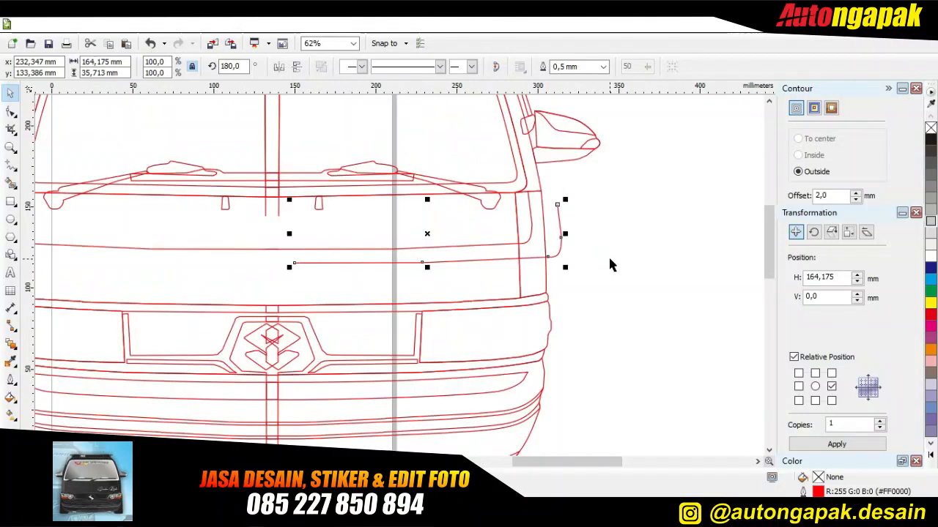
left_click(608, 255)
Step: Weld the left and right halves of the roof box into one shape
left_click(769, 100)
left_click(768, 100)
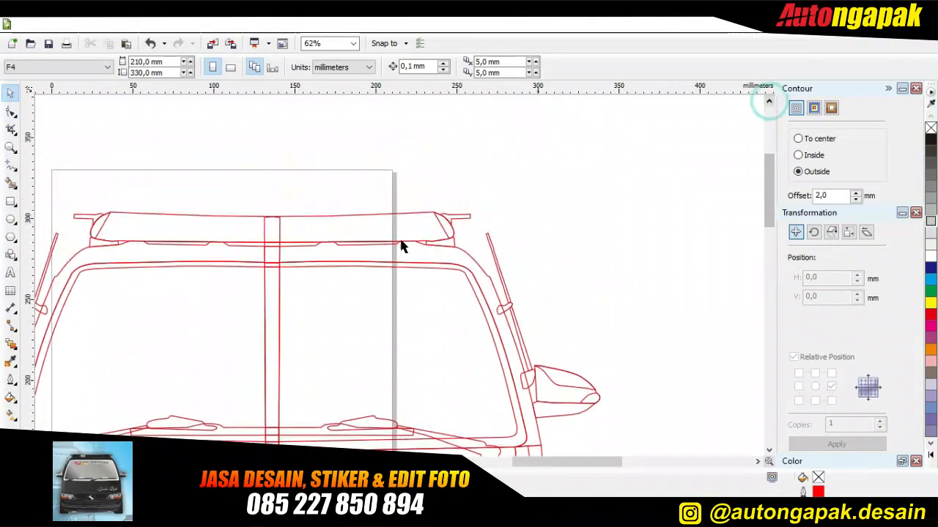
left_click(344, 216)
left_click(235, 219, "shift")
left_click(405, 67)
left_click(570, 180)
Step: Try moving the two trim curves beneath the roof box to a spot above the van
left_click(286, 244)
left_click(245, 244, "shift")
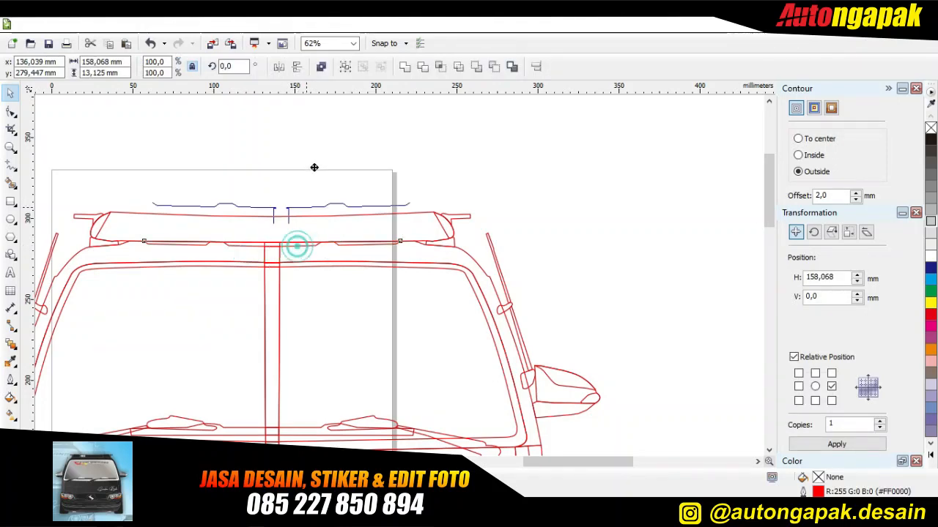
left_click_drag(313, 170, 314, 169)
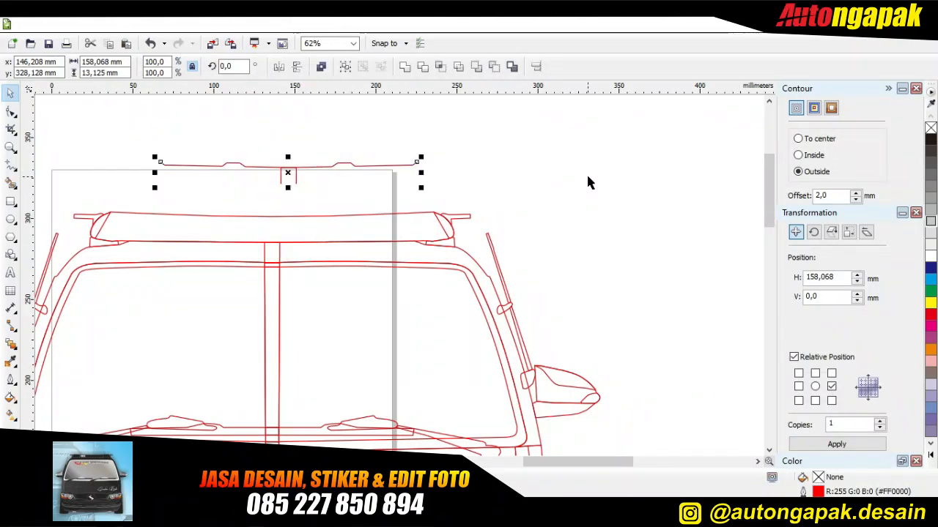
Step: Undo the trim move, the roof box weld, the nudges and the duplication of the mirrored half
key("ctrl+z")
key("ctrl+z")
key("Right")
key("Right")
key("Right")
key("Right")
key("Right")
key("Right")
key("Right")
key("Right")
key("Right")
key("Right")
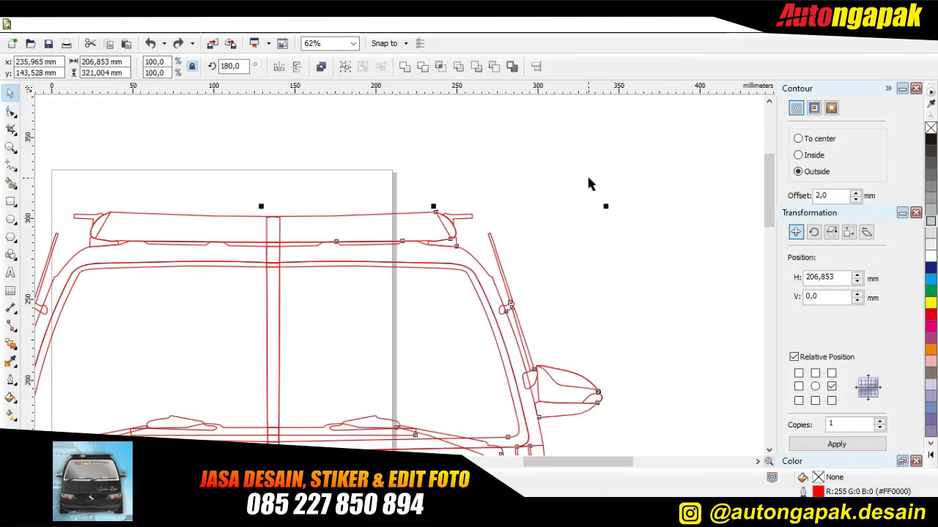
left_click(615, 256)
scroll(607, 315, "down", 5)
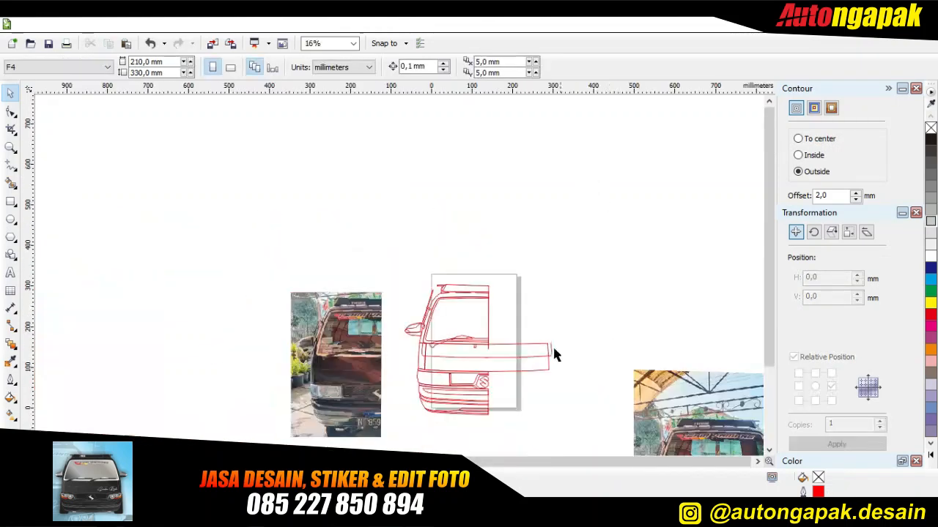
Step: Delete the leftover duplicate hood-edge curve that extends right of the van's centre line
left_click(549, 350)
key("Delete")
scroll(445, 296, "up", 3)
left_click_drag(461, 278, 429, 287)
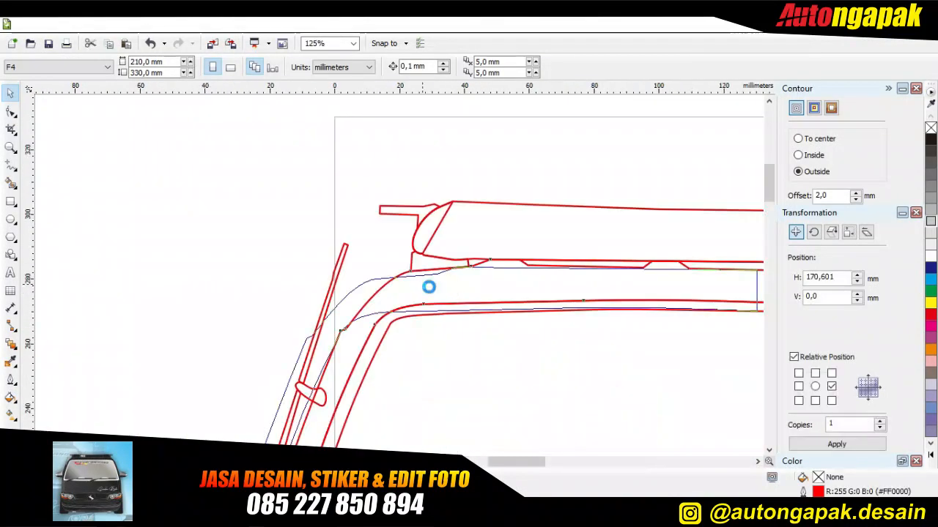
Step: Extend the trim curve beneath the roof box with straight segments into a closed shape enclosing the box
scroll(561, 276, "right", 5)
left_click(560, 276)
left_click(682, 205)
left_click(558, 271)
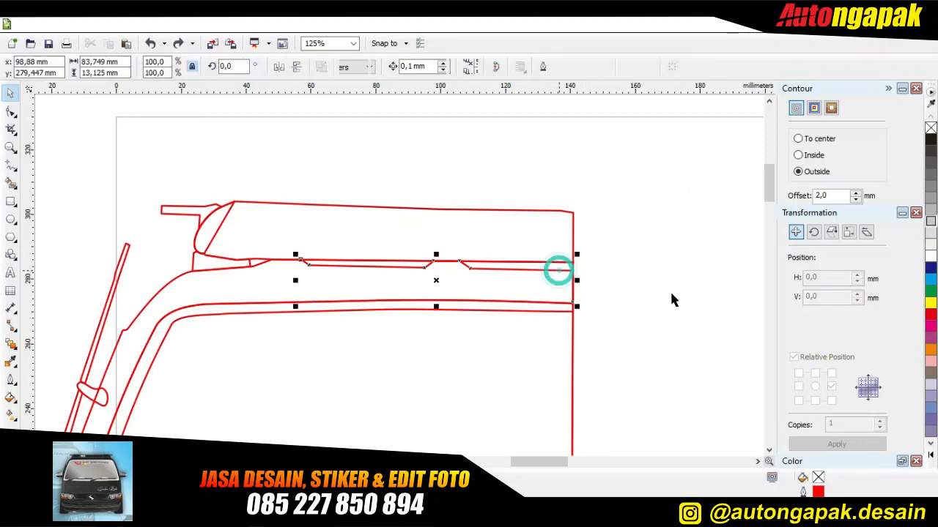
left_click(11, 111)
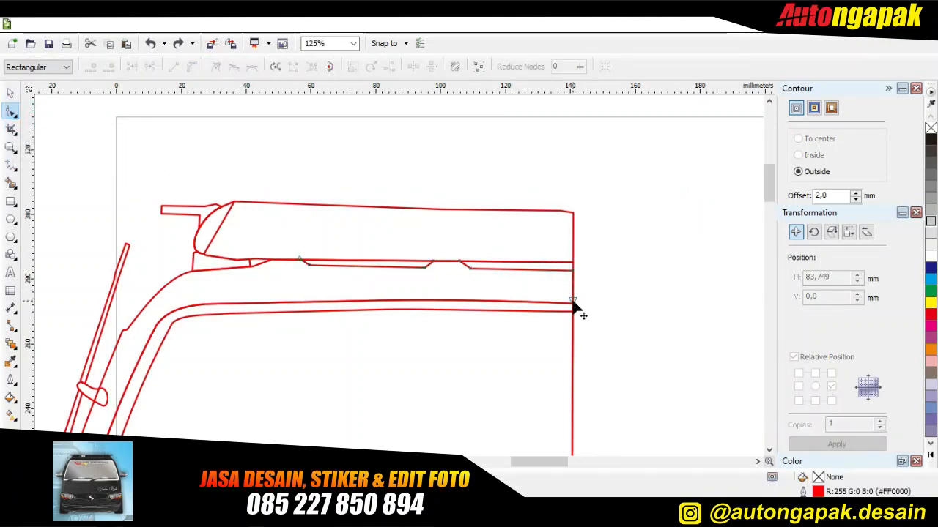
left_click_drag(573, 304, 307, 154)
key("ctrl+z")
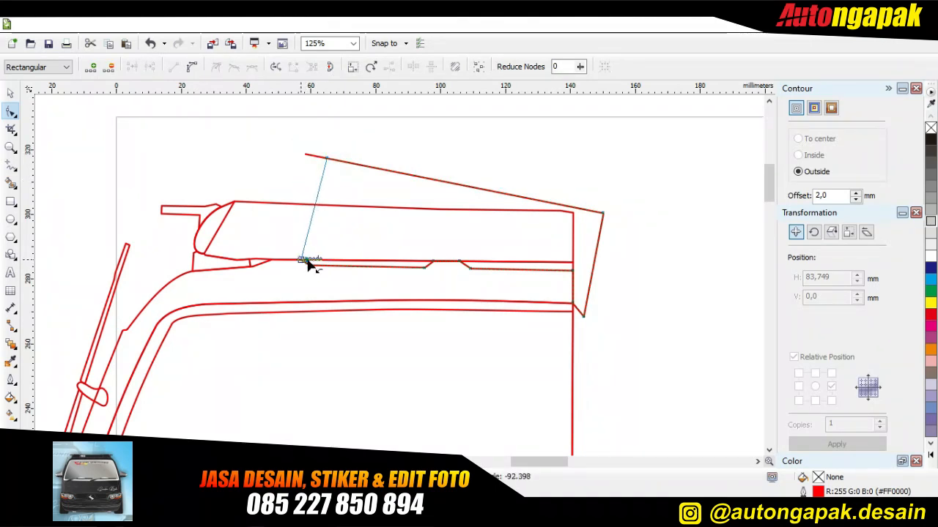
Step: Trim the roof body outline with the closed trim shape, then delete that shape
left_click(8, 93)
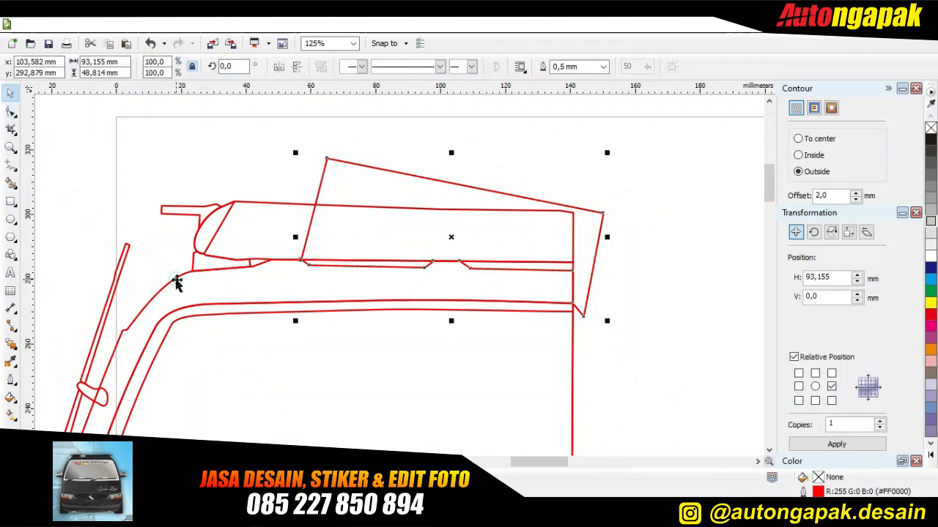
left_click(423, 68)
left_click(597, 240)
key("Delete")
left_click(536, 283)
key("F10")
left_click(135, 167)
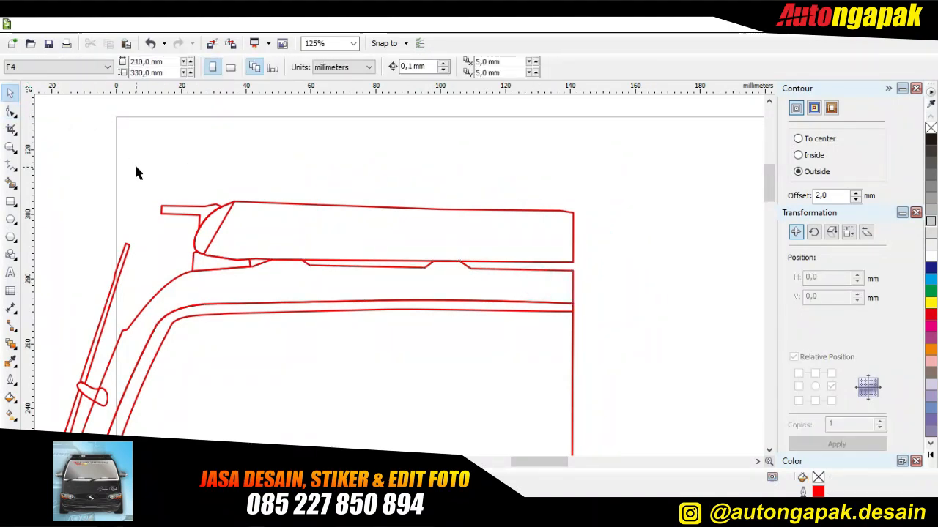
Step: Select the whole left half of the van outline and create one copy offset 206.853 mm horizontally
scroll(676, 229, "down", 1)
left_click_drag(768, 197, 768, 277)
left_click(644, 196)
left_click(219, 210)
scroll(233, 188, "down", 1)
left_click(558, 137)
left_click(770, 100)
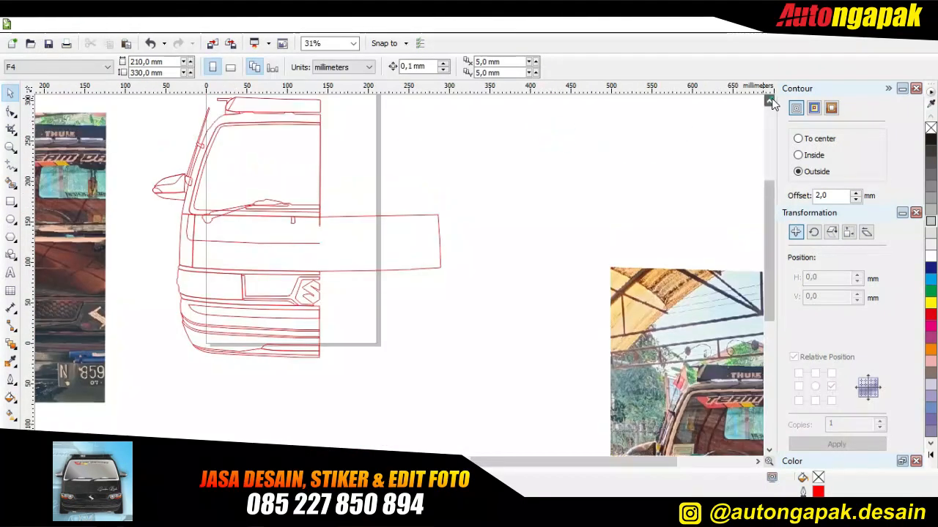
left_click(769, 100)
left_click(770, 100)
left_click_drag(129, 138, 352, 433)
left_click(522, 260)
left_click_drag(147, 122, 366, 425)
left_click(837, 444)
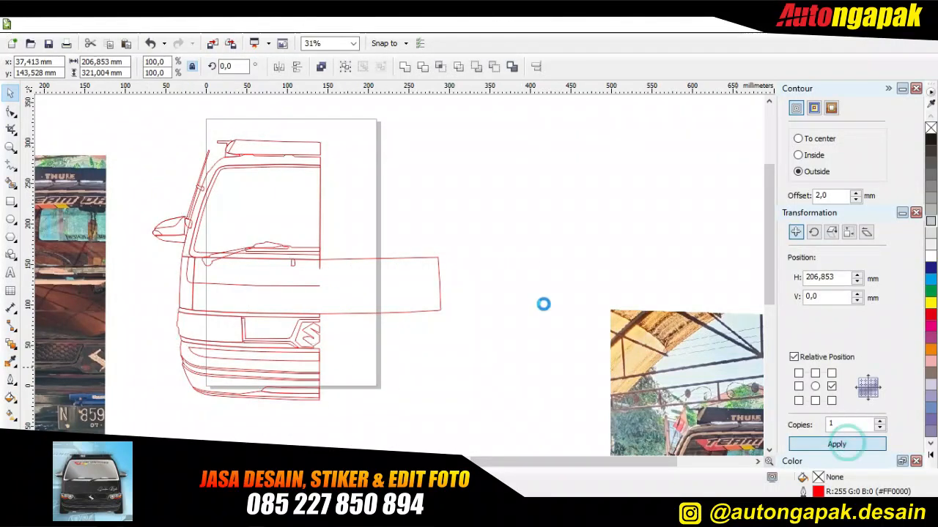
Step: Mirror the copied half horizontally to form the van's right side
left_click(279, 67)
left_click(539, 196)
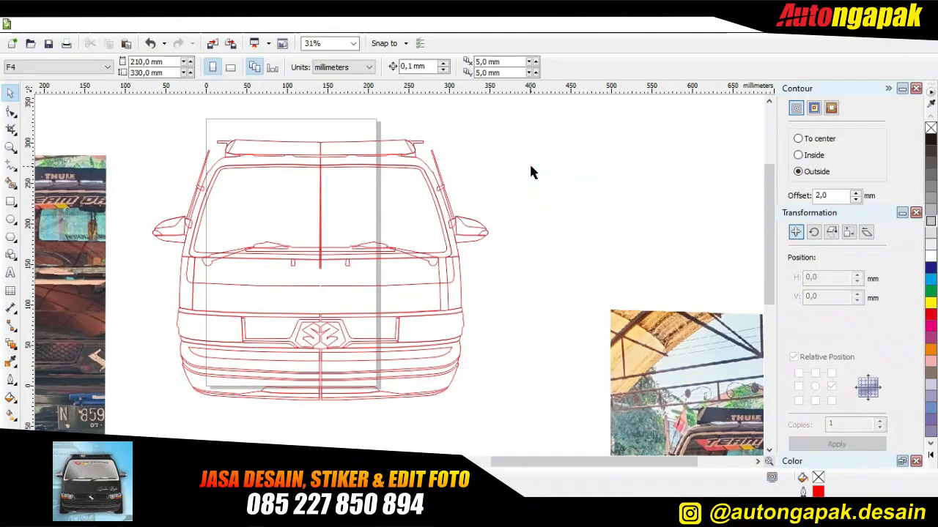
key("ctrl+z")
left_click(278, 67)
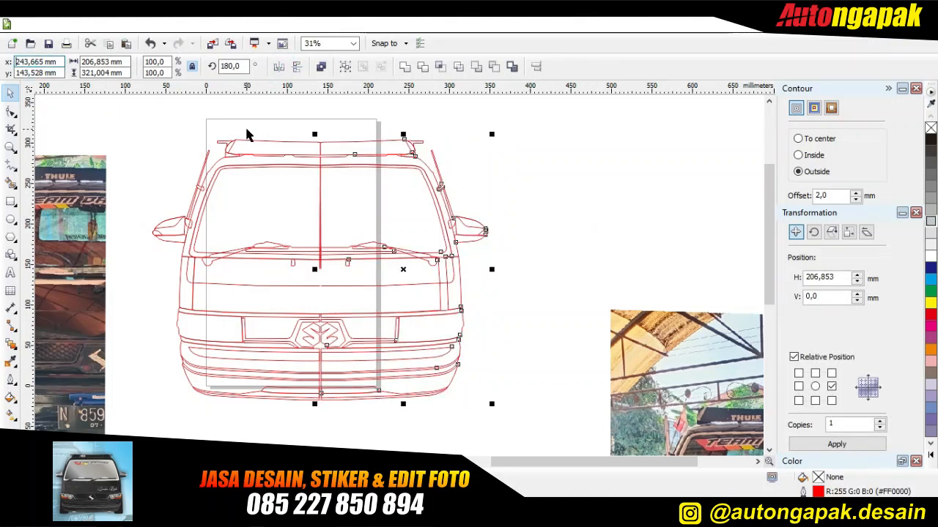
Step: Nudge the mirrored half leftward until it overlaps the original half along the centre line
key("Left")
key("Left")
key("Left")
key("Left")
key("Left")
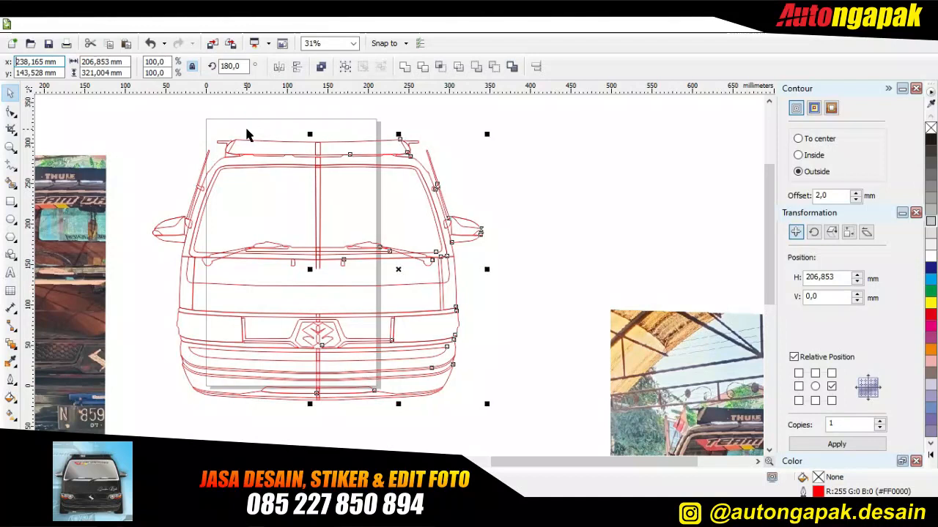
key("Left")
key("Left")
key("Left")
key("Left")
key("Left")
key("Left")
key("Left")
key("Left")
key("Left")
key("Left")
key("Left")
key("Left")
key("Left")
key("Left")
key("Left")
key("Left")
key("Left")
key("Left")
key("Left")
key("Left")
key("Left")
key("Left")
Step: Fine-tune the mirrored half's horizontal position to x 227.765 mm, matching the lines at the hood's lower edge
scroll(419, 361, "up", 1)
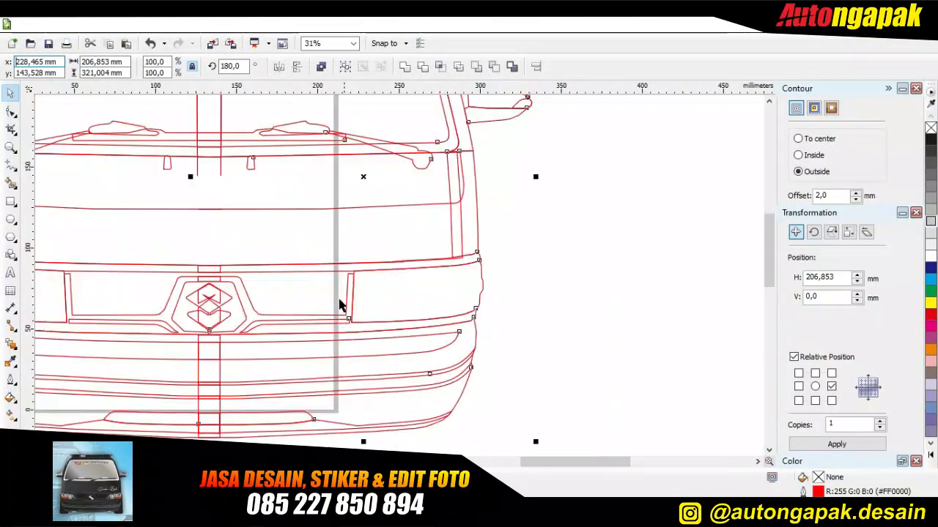
scroll(339, 306, "up", 2)
key("Left")
key("Left")
key("Left")
key("Left")
key("Left")
key("Left")
key("Left")
key("Left")
key("Left")
key("Left")
key("Left")
key("Left")
key("Right")
key("Right")
key("Right")
key("Right")
key("Right")
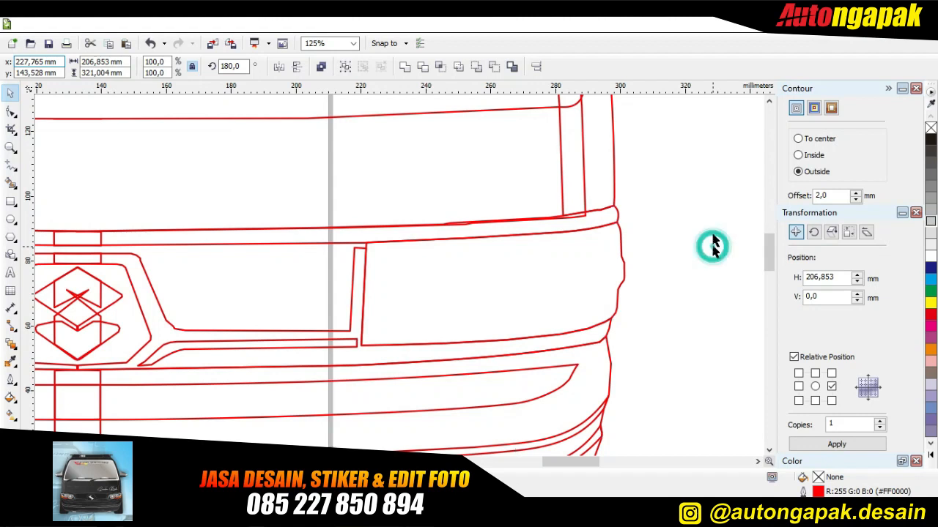
left_click(712, 247)
Step: Weld the left and right halves of the roof box into a single shape
scroll(701, 236, "down", 2)
left_click(768, 99)
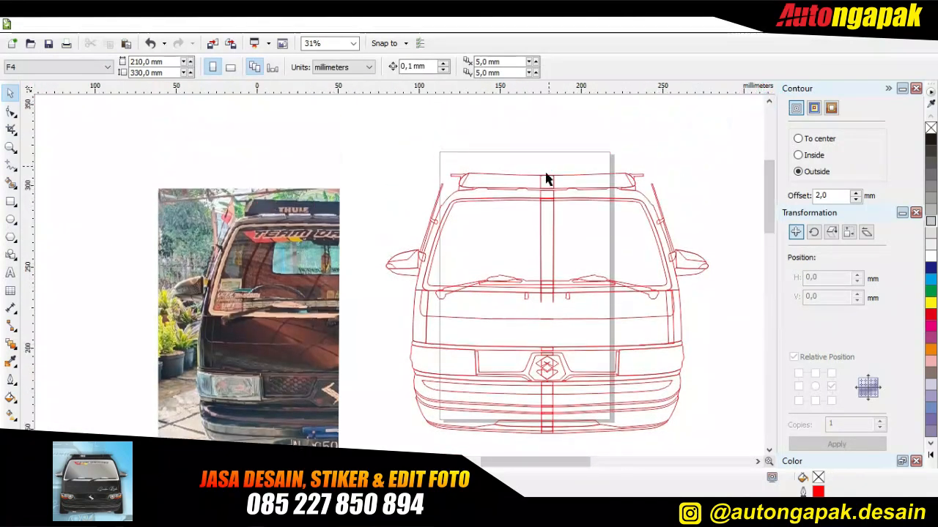
scroll(621, 166, "up", 1)
left_click(586, 181)
left_click(408, 184, "shift")
left_click(403, 68)
left_click(551, 143)
Step: Weld the two halves of the roof body outline beneath the roof box
left_click(495, 214)
left_click(429, 213, "shift")
left_click(405, 67)
left_click(677, 139)
Step: Try to weld the left and right halves of the windshield's inner outline
left_click(516, 234)
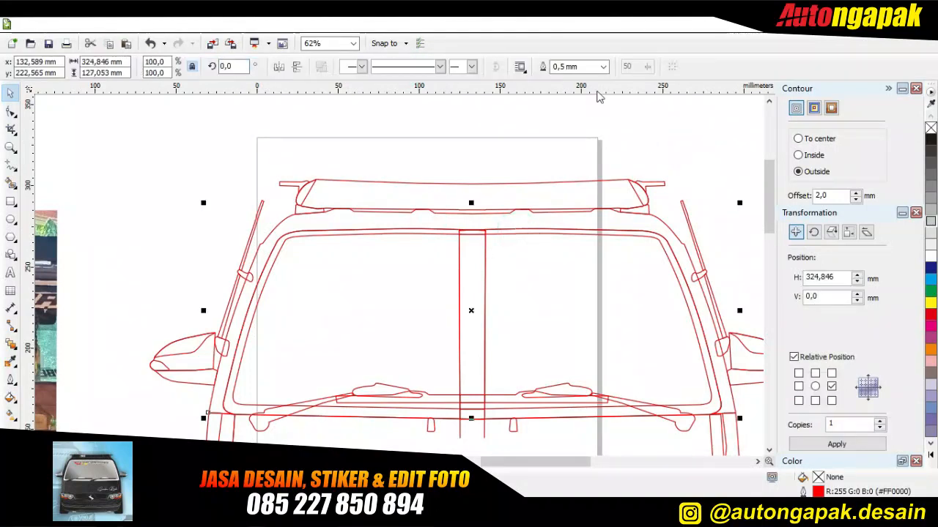
scroll(448, 216, "up", 2)
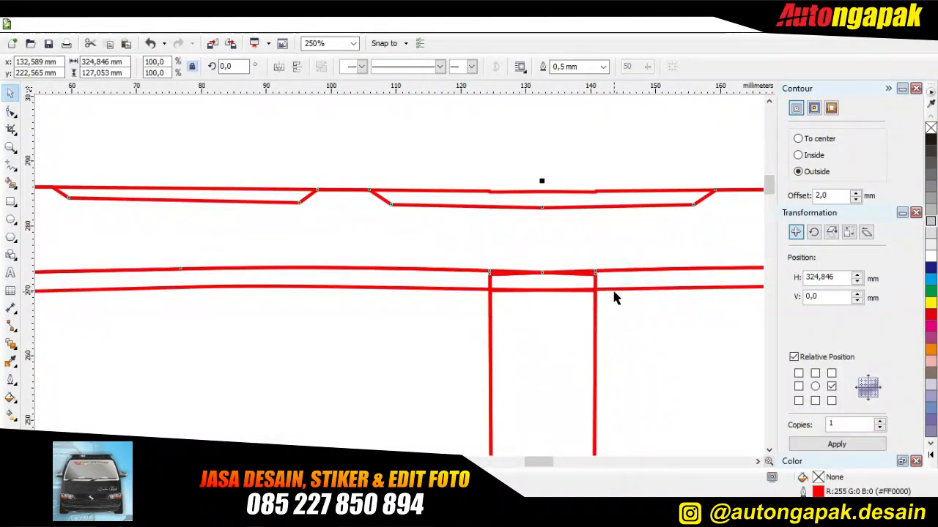
left_click(595, 288, "shift")
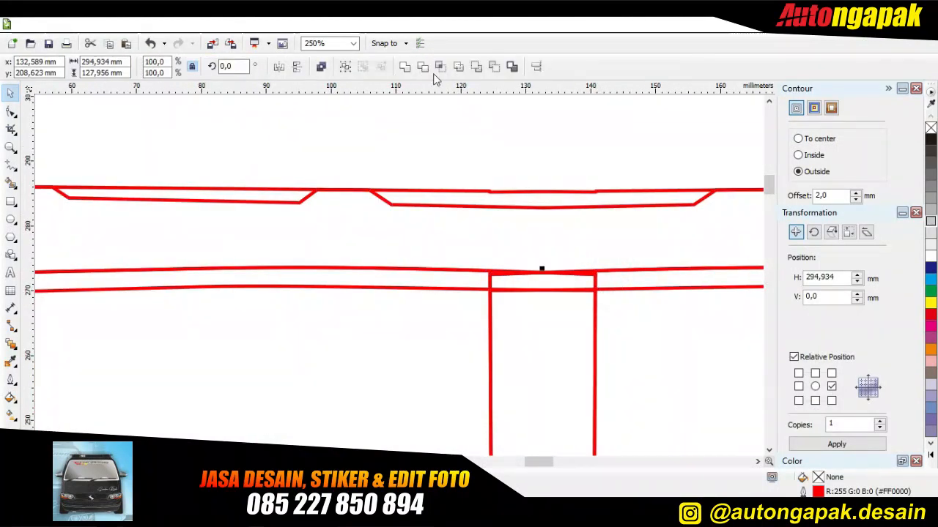
left_click(535, 137)
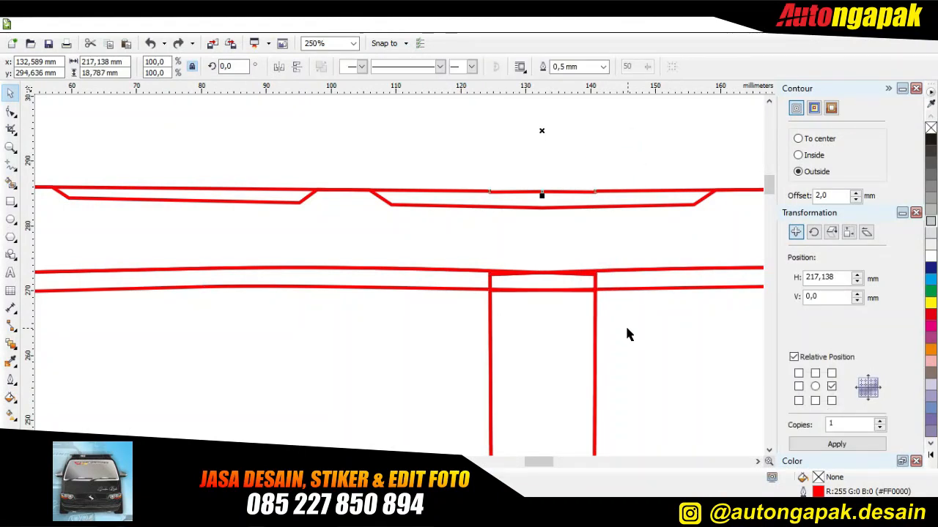
scroll(627, 328, "down", 1)
left_click(623, 178)
left_click_drag(523, 339, 520, 364)
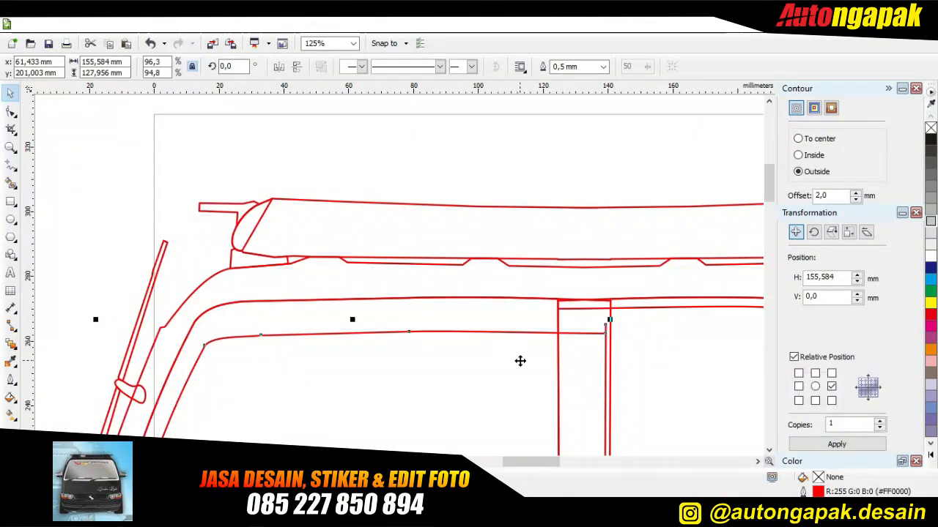
key("ctrl+z")
left_click(630, 208)
left_click(610, 337)
left_click(557, 345)
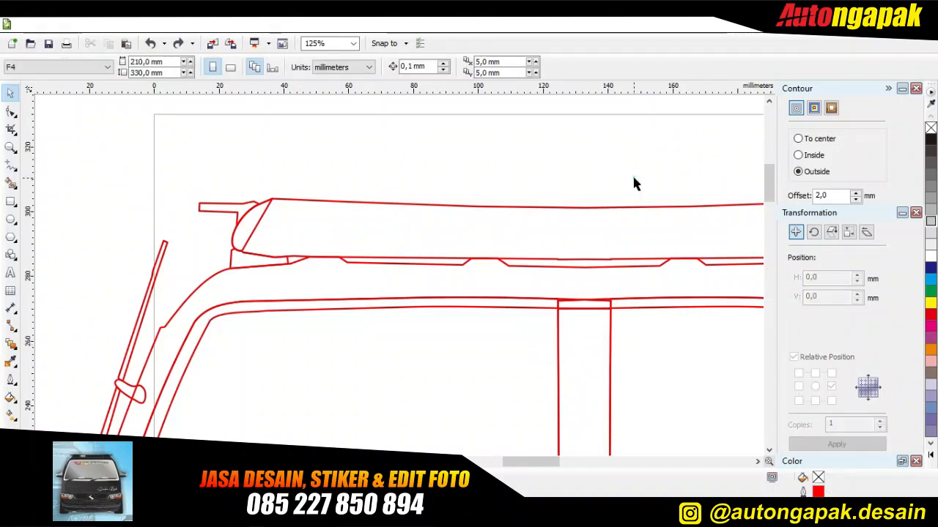
scroll(587, 366, "up", 1)
left_click(634, 345)
left_click(529, 314, "shift")
left_click_drag(585, 333, 592, 374)
key("ctrl+z")
left_click(410, 68)
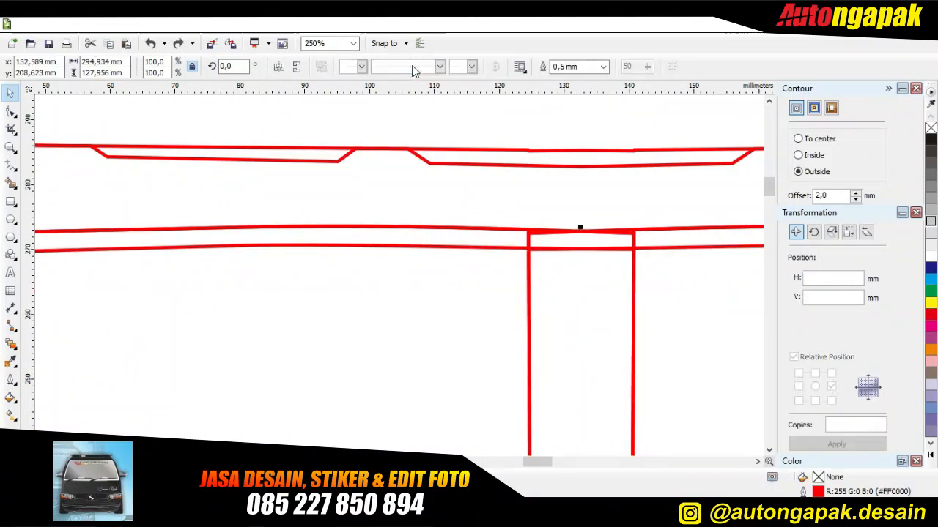
key("ctrl+z")
Step: Weld the left and right halves of the windshield's inner outline into a single shape
scroll(663, 262, "down", 2)
left_click(376, 177)
left_click(418, 431)
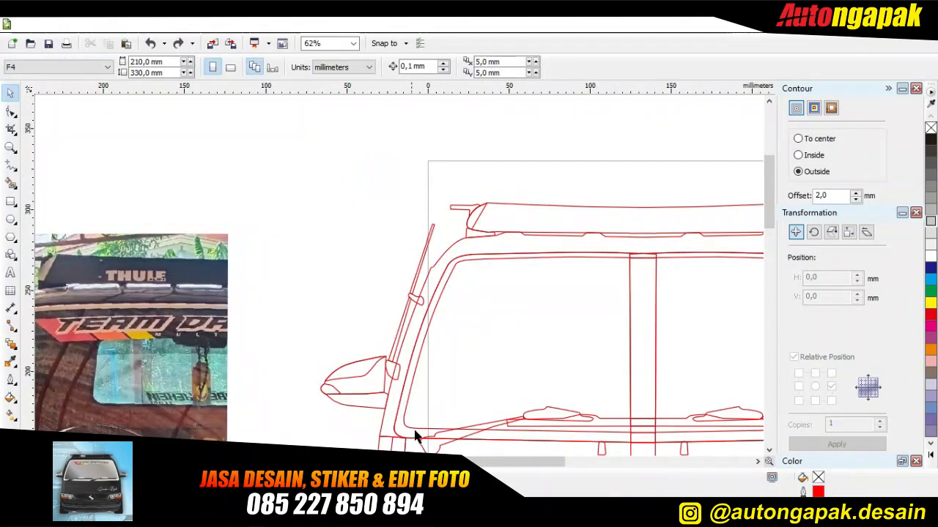
left_click(671, 438, "shift")
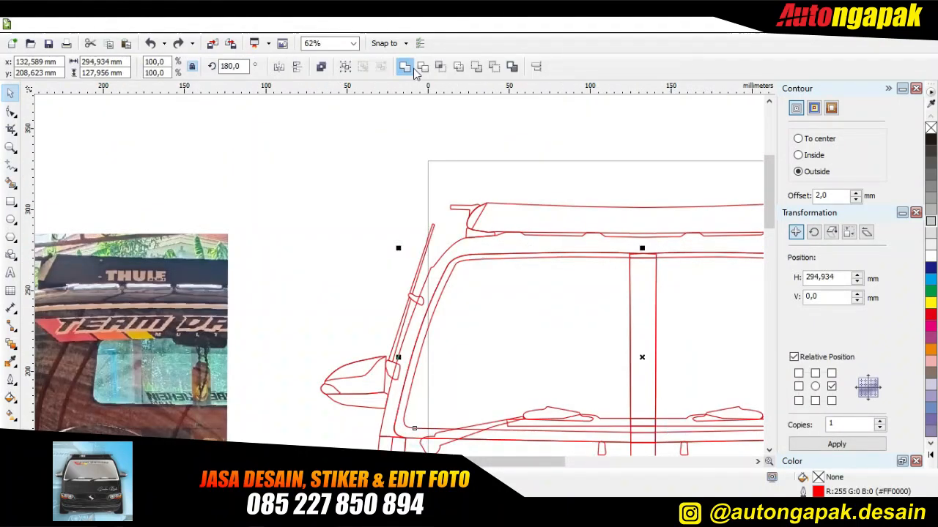
left_click(410, 68)
left_click(320, 199)
Step: Weld the two halves of the outer windshield outline into a single shape
left_click(646, 433)
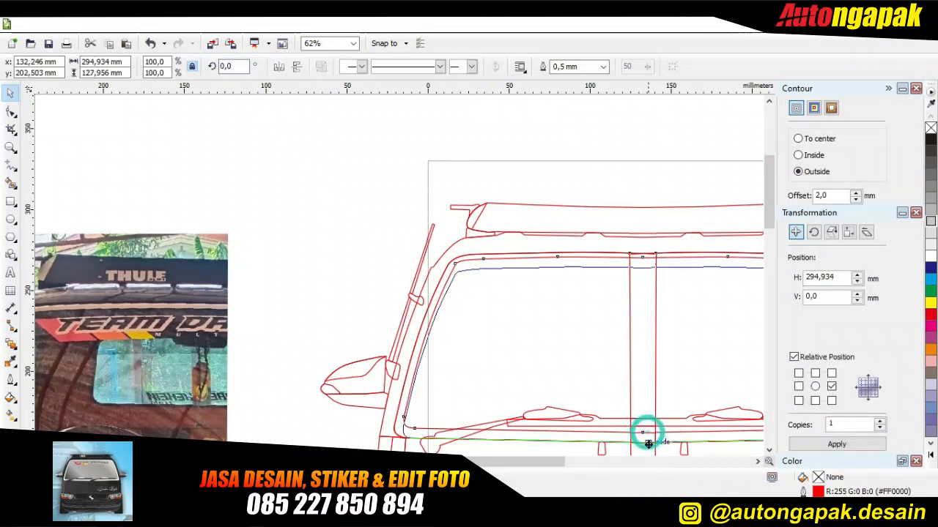
left_click(640, 153)
left_click(655, 300)
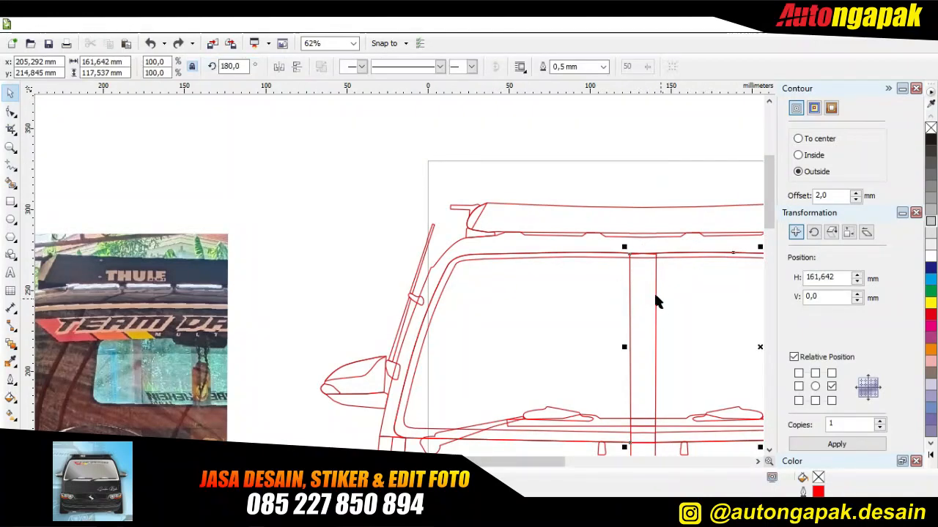
left_click(655, 296, "shift")
left_click(402, 65)
left_click(664, 157)
Step: Delete the leftover overlap corner nodes at the centre of the windshield's upper edge with the Shape tool
scroll(654, 248, "up", 2)
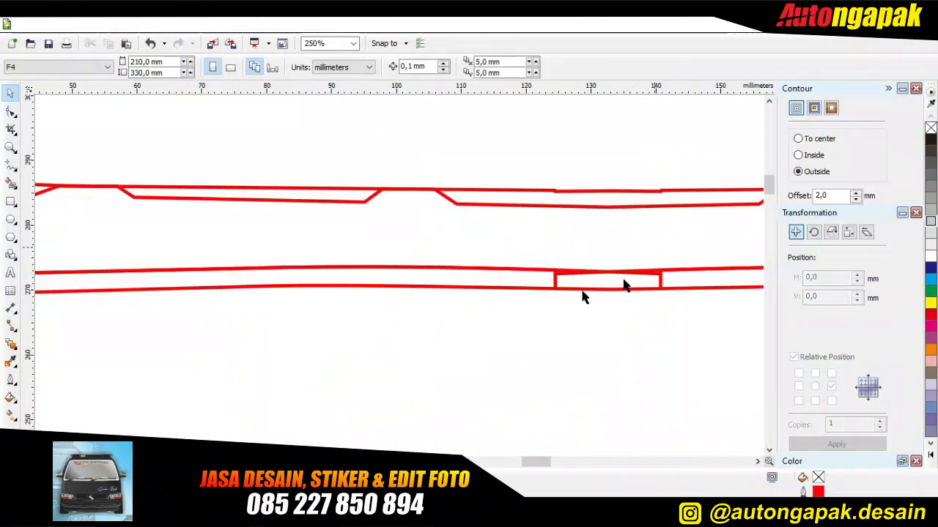
left_click(556, 274)
scroll(586, 333, "down", 1)
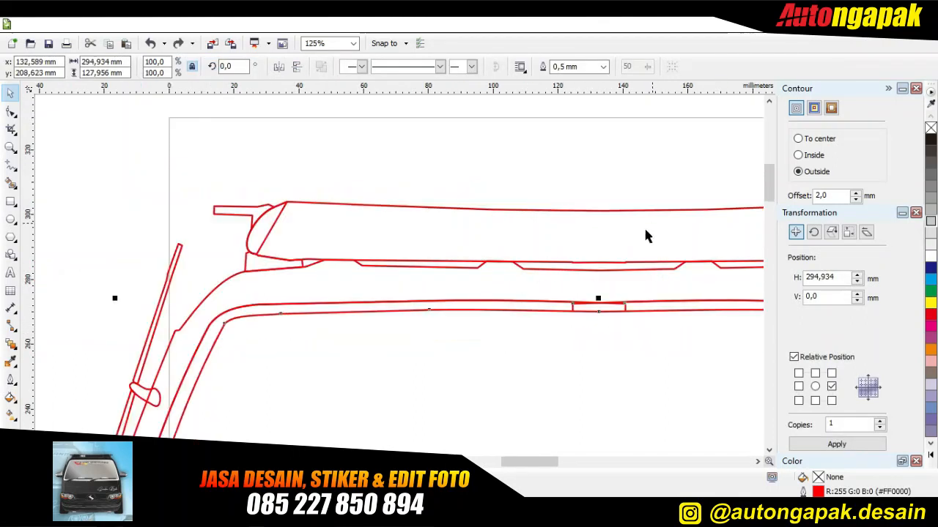
scroll(394, 368, "up", 2)
left_click(768, 450)
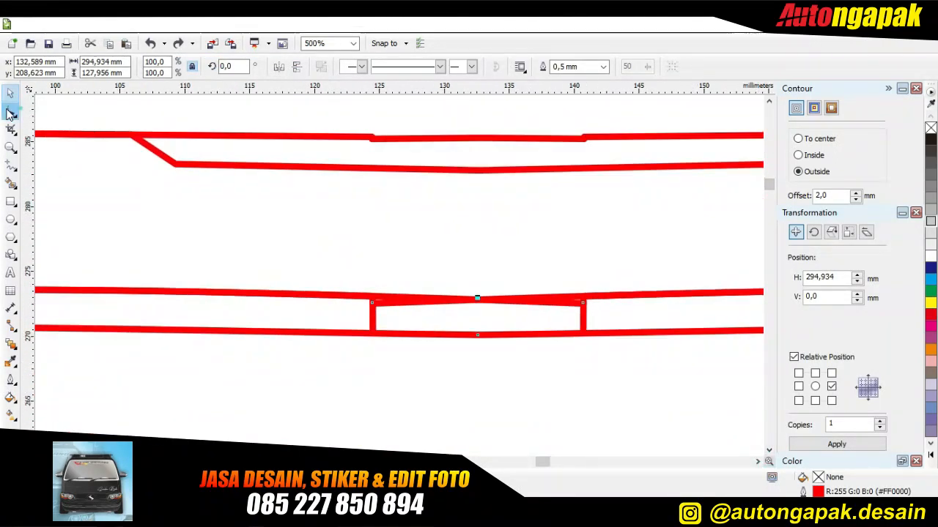
left_click(10, 112)
double_click(372, 301)
double_click(584, 301)
left_click(585, 305)
left_click(586, 300)
double_click(586, 303)
double_click(584, 297)
key("ctrl+z")
scroll(568, 317, "up", 2)
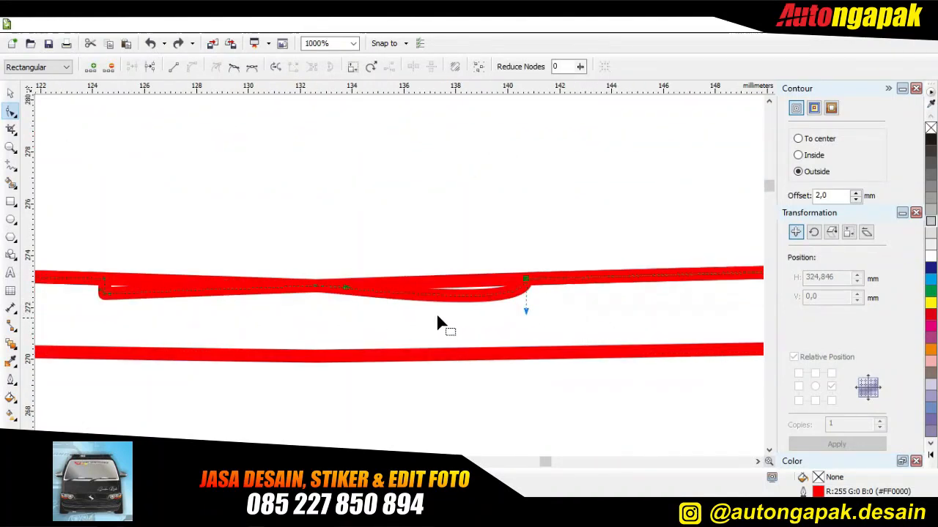
Step: Remove the remaining left corner and centre nodes above the windshield and convert the curved centre segment to a straight line
left_click(101, 289)
double_click(104, 293)
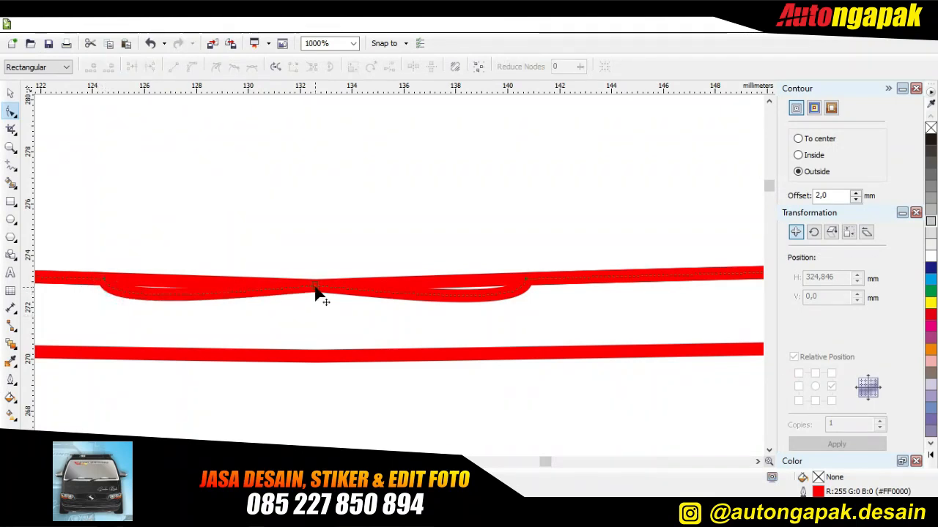
double_click(315, 285)
left_click(527, 281)
left_click(166, 67)
key("ctrl+z")
left_click(104, 279)
left_click(168, 70)
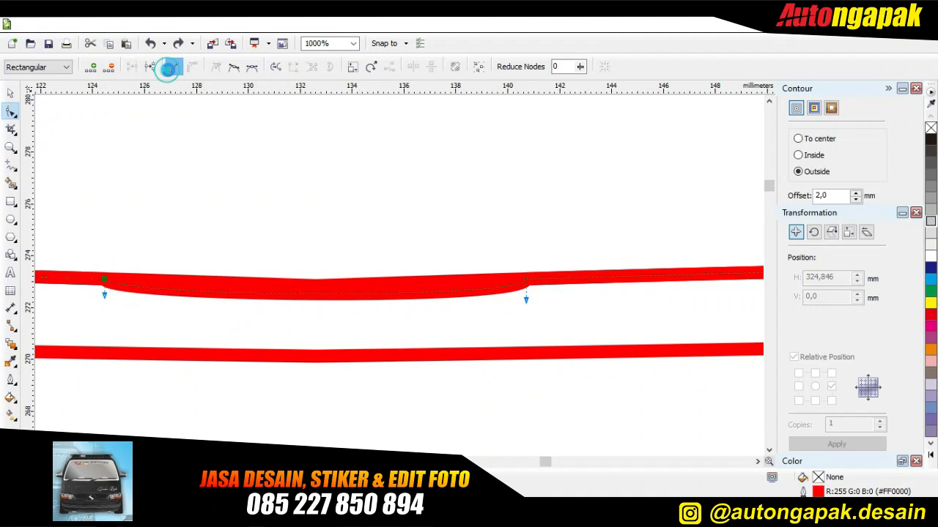
left_click(311, 296)
Step: Delete the leftover overlap nodes at the centre of the windshield's lower inner edge
scroll(309, 290, "down", 10)
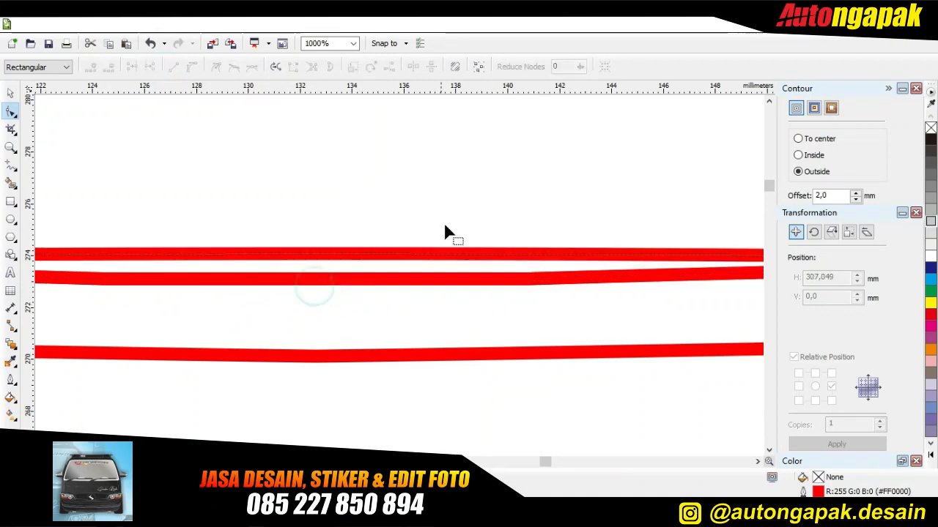
left_click(768, 450)
left_click(769, 449)
left_click(769, 450)
left_click(769, 450)
left_click(769, 450)
scroll(542, 242, "up", 3)
left_click(310, 258)
key("Delete")
scroll(242, 128, "up", 2)
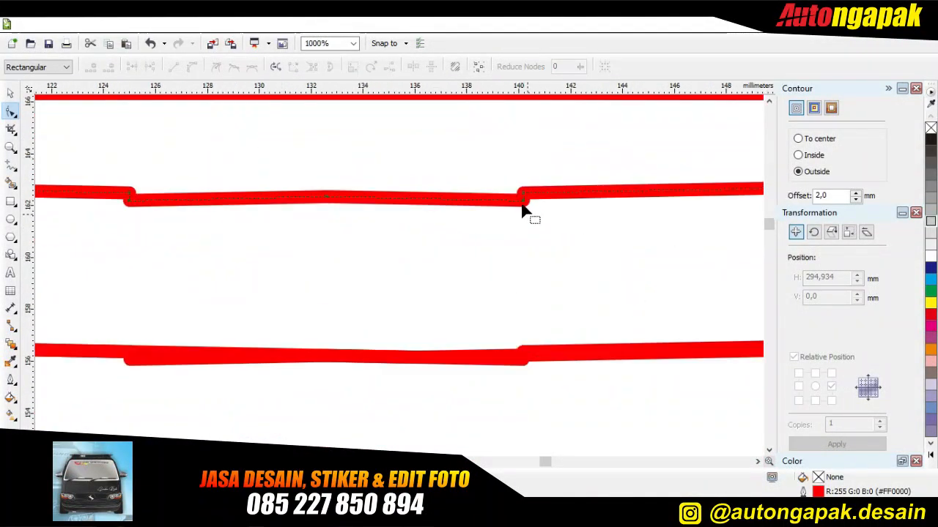
left_click(130, 203)
key("Delete")
Step: Delete the leftover overlap nodes on the line directly below the windshield, at the hood's upper edge
left_click(520, 359)
key("Delete")
left_click(130, 359)
key("Delete")
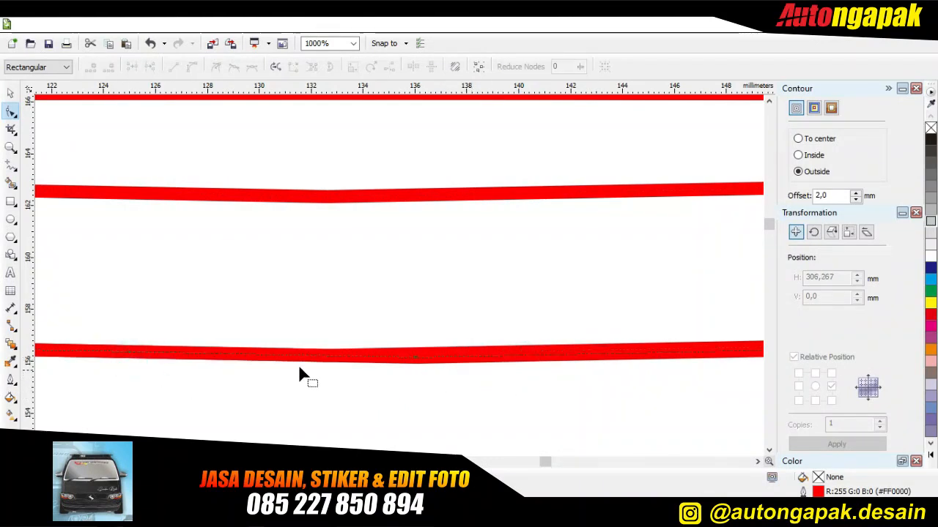
scroll(403, 374, "down", 1)
left_click(413, 364)
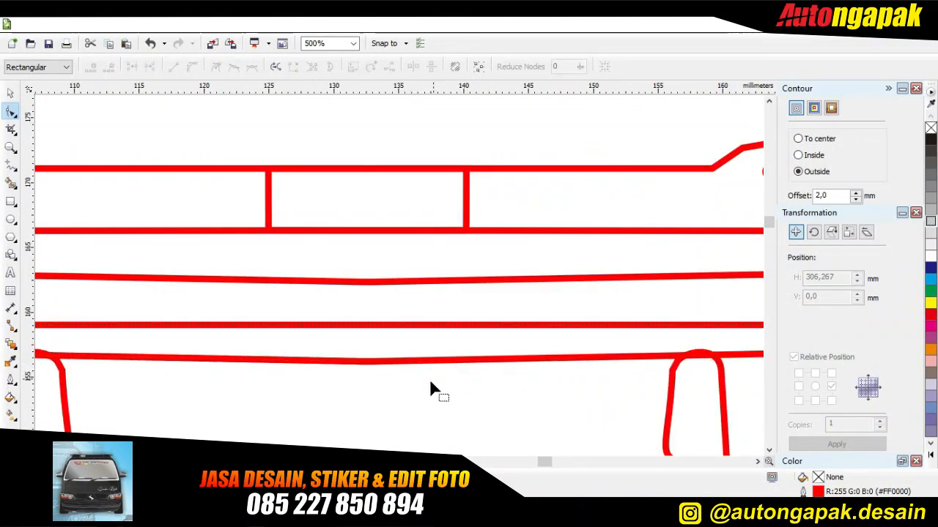
left_click(403, 384)
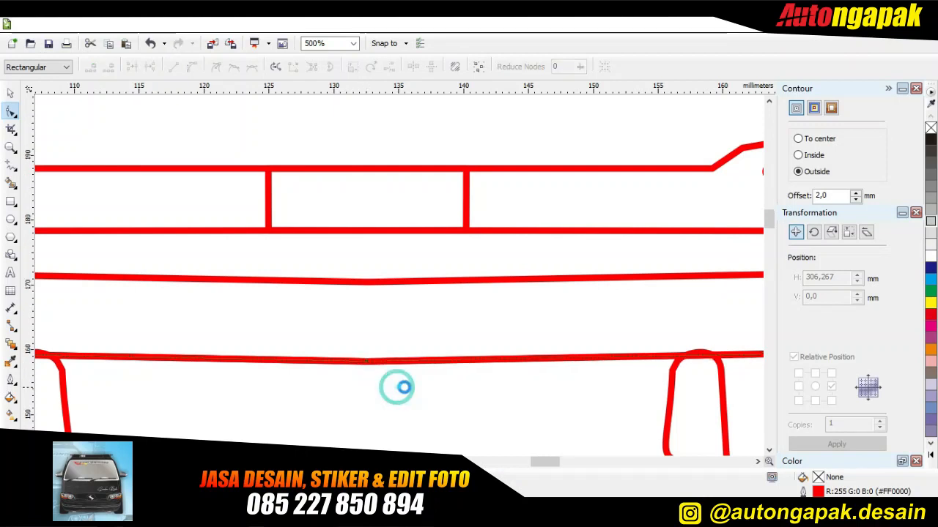
Step: Flip the right wiper's blade and arm horizontally and delete the small nozzle shape below that wiper
scroll(402, 384, "down", 3)
scroll(657, 359, "down", 1)
scroll(722, 331, "down", 3)
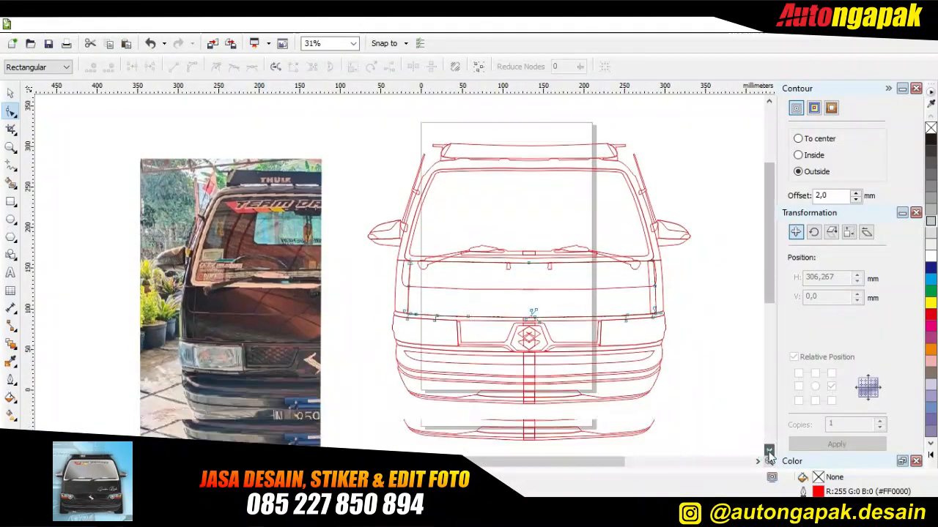
key("space")
scroll(599, 246, "up", 2)
left_click(269, 298)
left_click(542, 326, "shift")
left_click(278, 67)
left_click(252, 366)
left_click(251, 357)
key("Delete")
Step: Try to weld the halves of the strip above the grille and the halves of the emblem frame
scroll(604, 271, "down", 2)
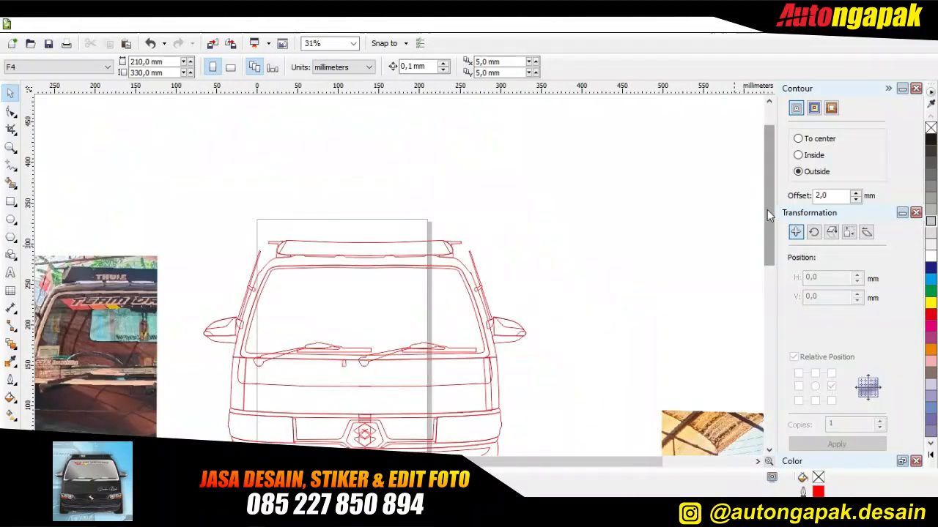
scroll(641, 213, "up", 1)
scroll(394, 236, "up", 2)
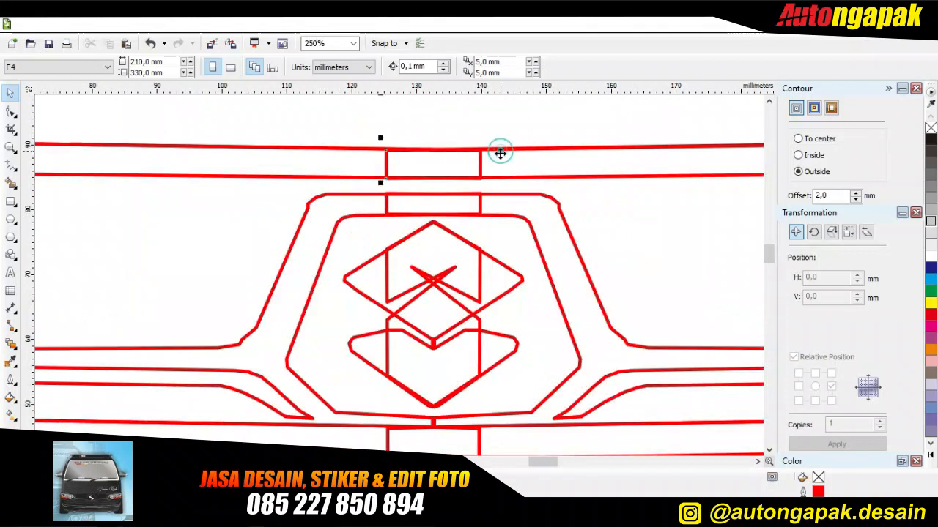
left_click(503, 148)
left_click(404, 66)
left_click(356, 205)
left_click(404, 67)
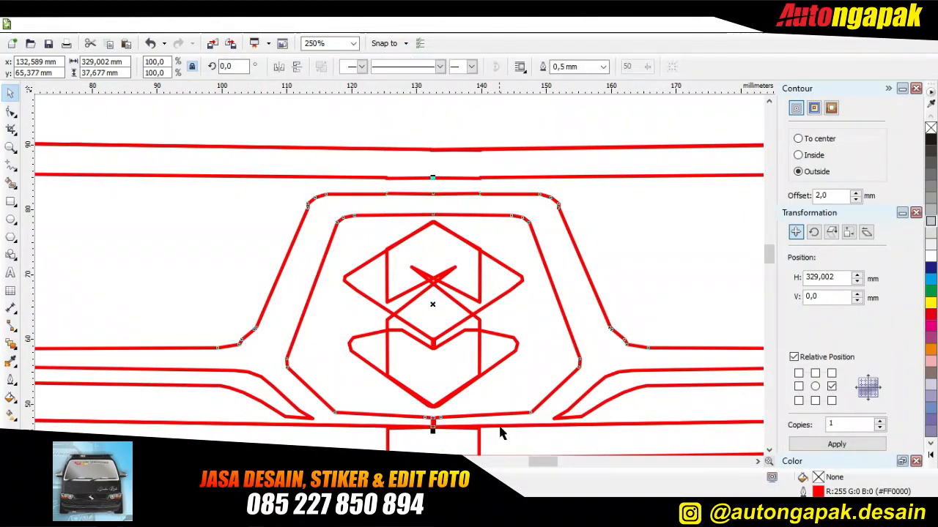
Step: Extend one half of the emblem frame past the centre at its lower edge by moving nodes, and weld the frame halves
left_click(645, 280)
left_click(433, 420)
scroll(444, 435, "up", 4)
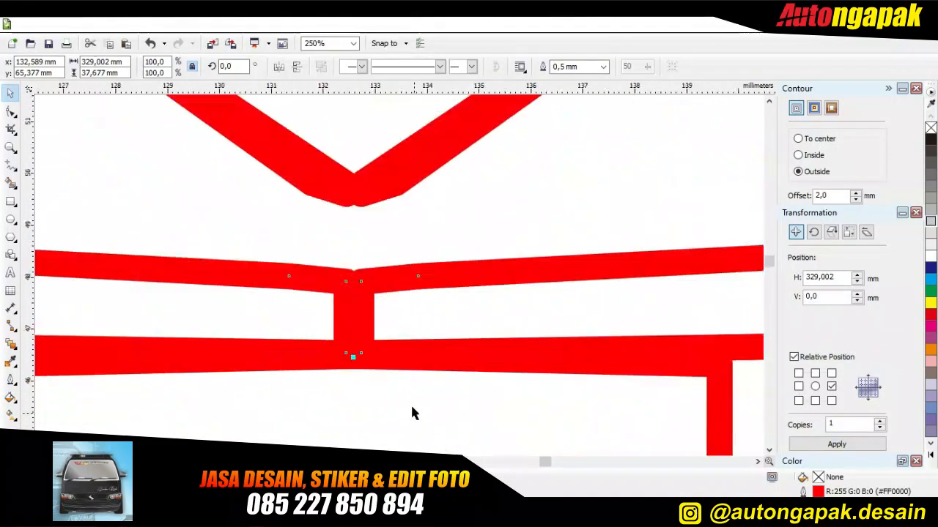
left_click(11, 110)
scroll(411, 326, "down", 2)
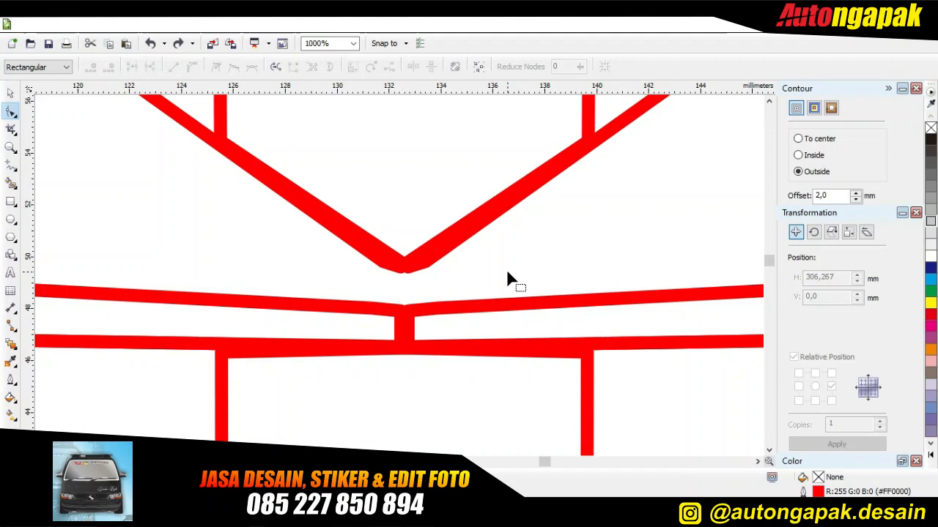
scroll(506, 279, "down", 3)
scroll(556, 190, "up", 1)
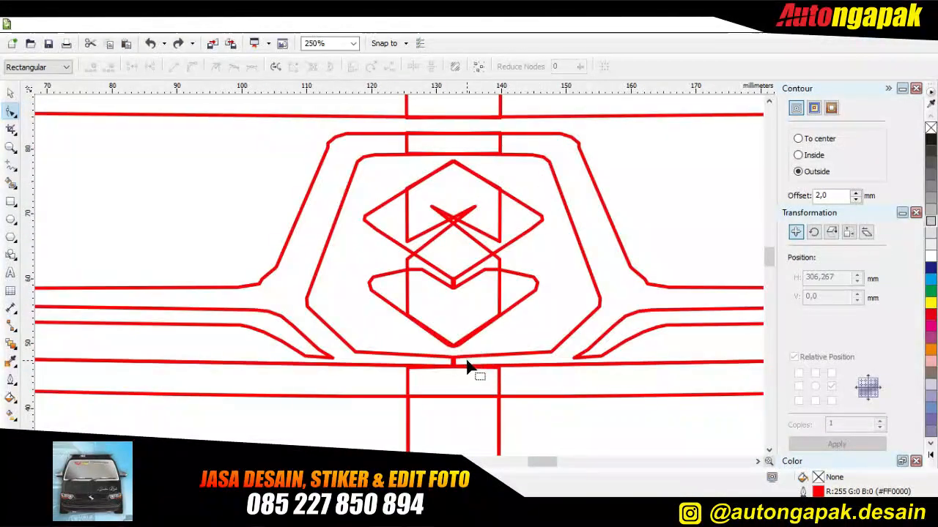
scroll(458, 370, "up", 2)
left_click_drag(598, 376, 507, 353)
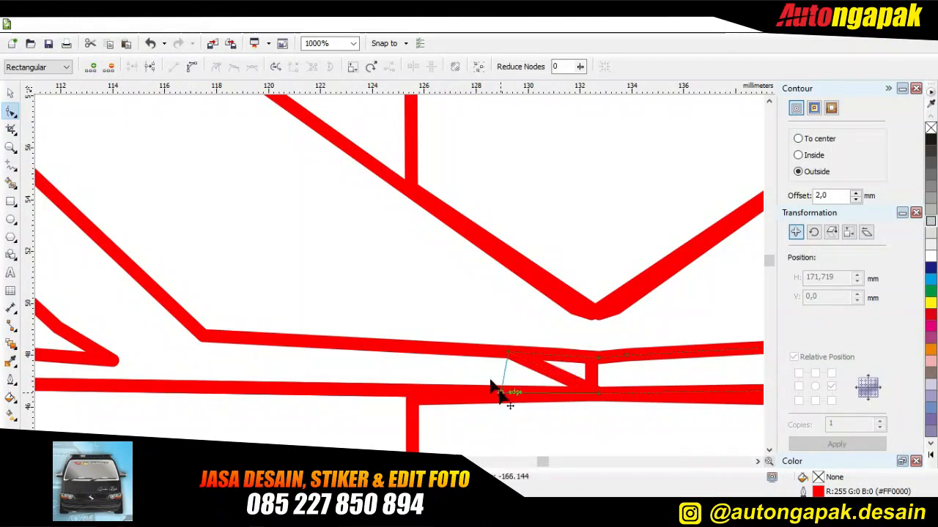
left_click_drag(492, 384, 500, 393)
left_click(11, 95)
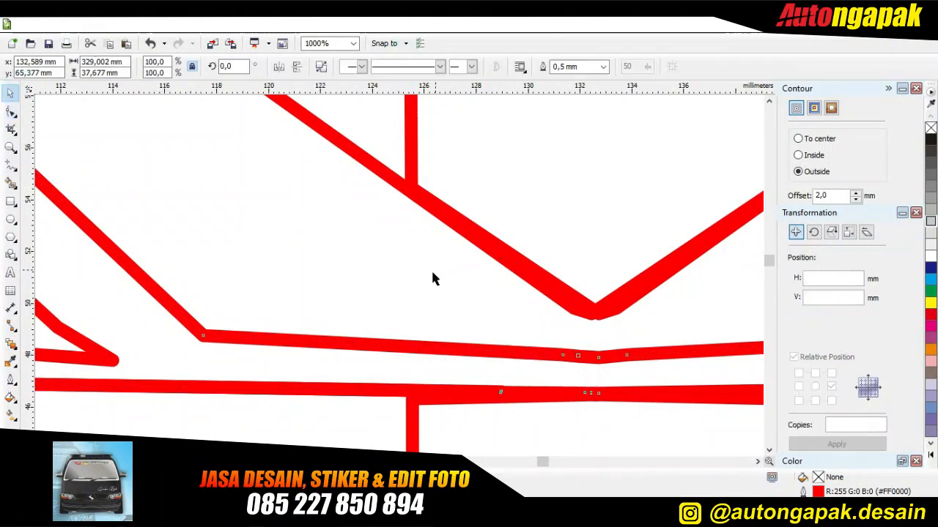
Step: Weld the left and right halves of the strip above the emblem frame
scroll(434, 266, "down", 3)
left_click(498, 157)
left_click(498, 160)
left_click(366, 162, "shift")
left_click(407, 66)
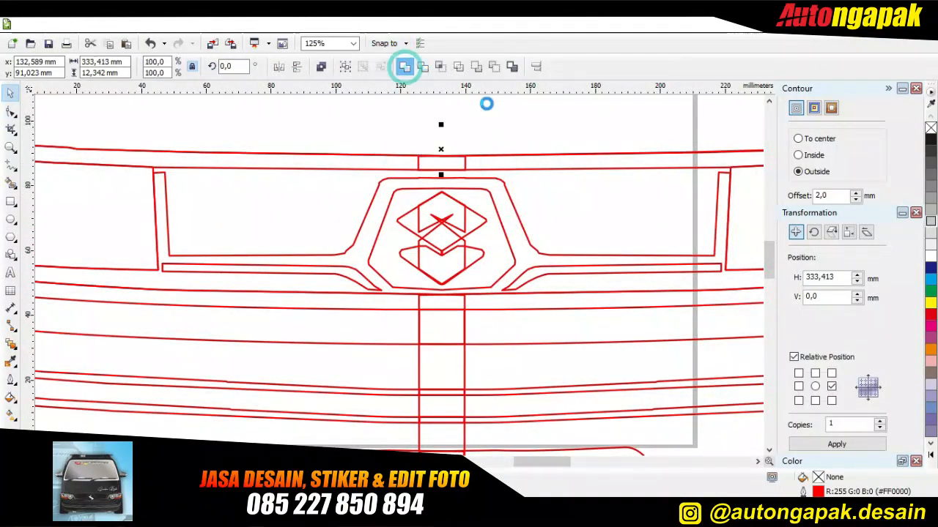
Step: Weld the halves of the two upper bumper sections directly below the emblem frame, one section at a time
left_click(501, 298)
left_click(379, 309, "shift")
left_click(406, 66)
left_click(505, 326)
left_click(399, 331, "shift")
left_click(406, 67)
Step: Weld the halves of the two narrow bumper strips farther down, one strip at a time
left_click(505, 392)
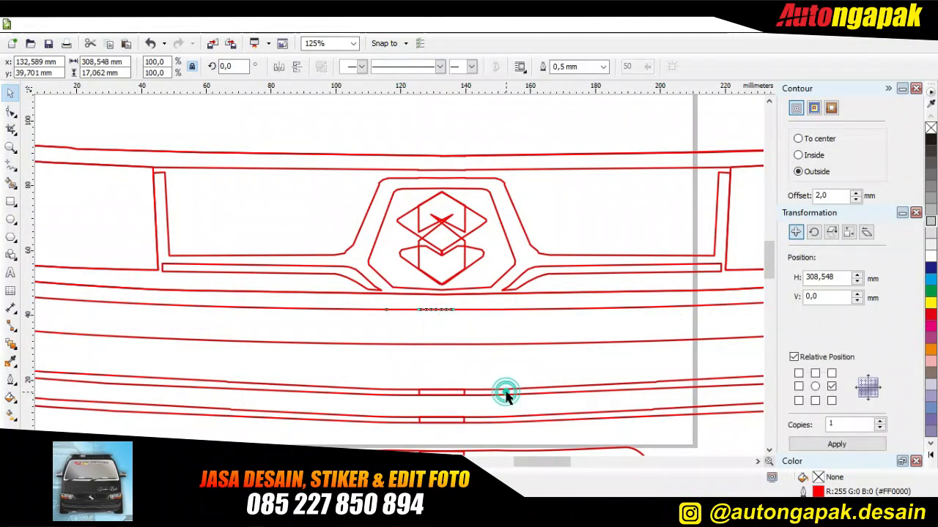
left_click(403, 389, "shift")
left_click(403, 68)
left_click(500, 423)
left_click(382, 420, "shift")
left_click(406, 68)
Step: Weld the two halves of the curved recess panel at the bottom centre of the bumper
left_click_drag(769, 271, 770, 291)
left_click(482, 286)
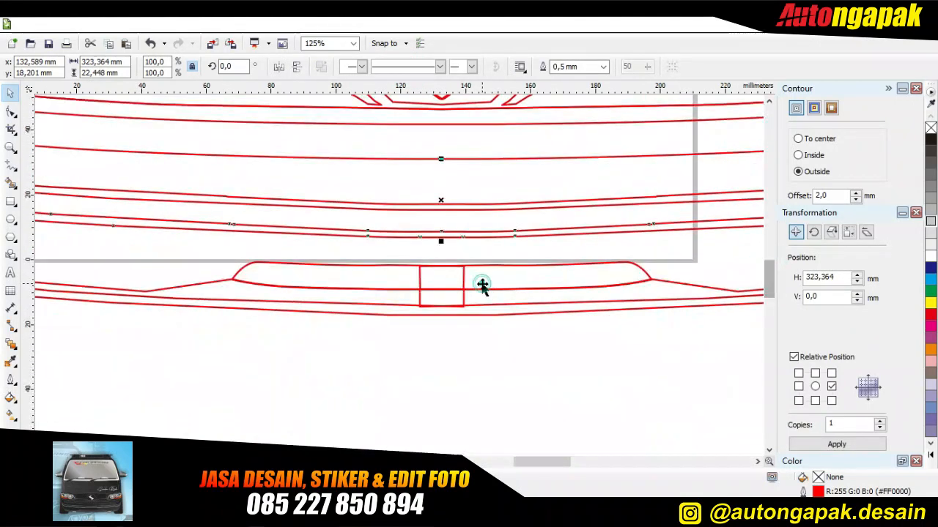
left_click(470, 265, "shift")
left_click(405, 68)
Step: Weld the left and right halves of the lowest bumper section beneath the curved recess panel
left_click(673, 290)
left_click(395, 314, "shift")
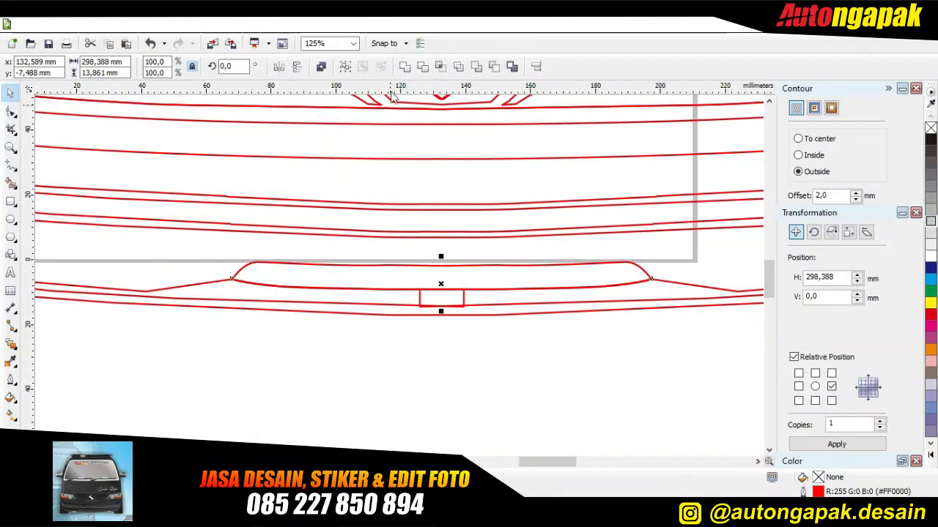
left_click(474, 377)
Step: Flip the parts of the right-hand wiper horizontally so that it faces the same way as the other wiper
scroll(472, 377, "down", 3)
scroll(526, 285, "up", 2)
scroll(385, 349, "up", 1)
scroll(559, 339, "down", 1)
left_click(534, 345)
left_click(374, 311, "shift")
left_click(351, 320, "shift")
left_click(278, 65)
left_click(491, 180)
Step: Delete the duplicate small nozzle shape right of centre below the windshield
left_click(362, 348)
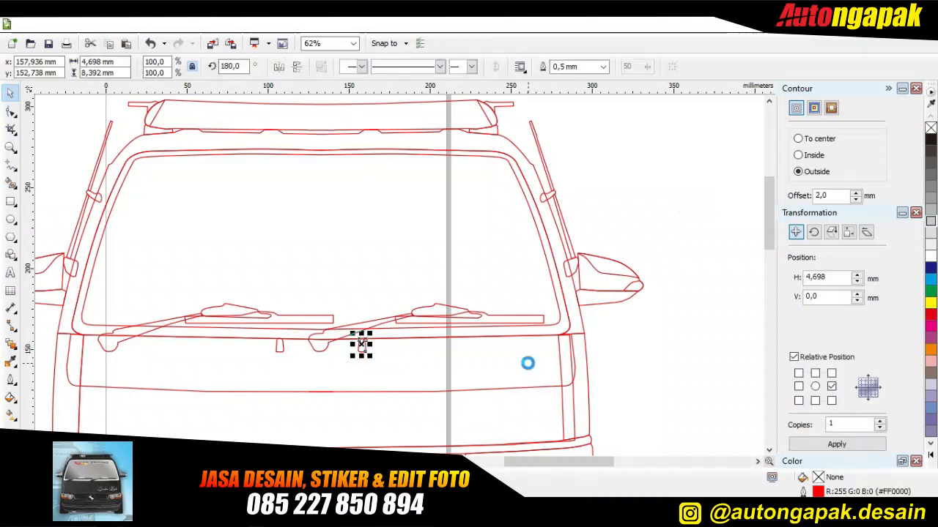
key("Delete")
left_click(573, 407)
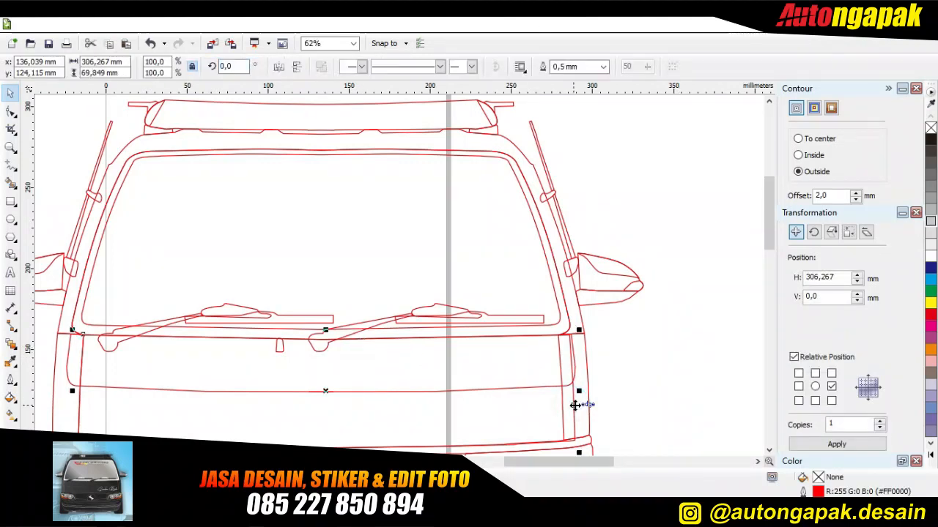
left_click(695, 327)
scroll(695, 323, "down", 2)
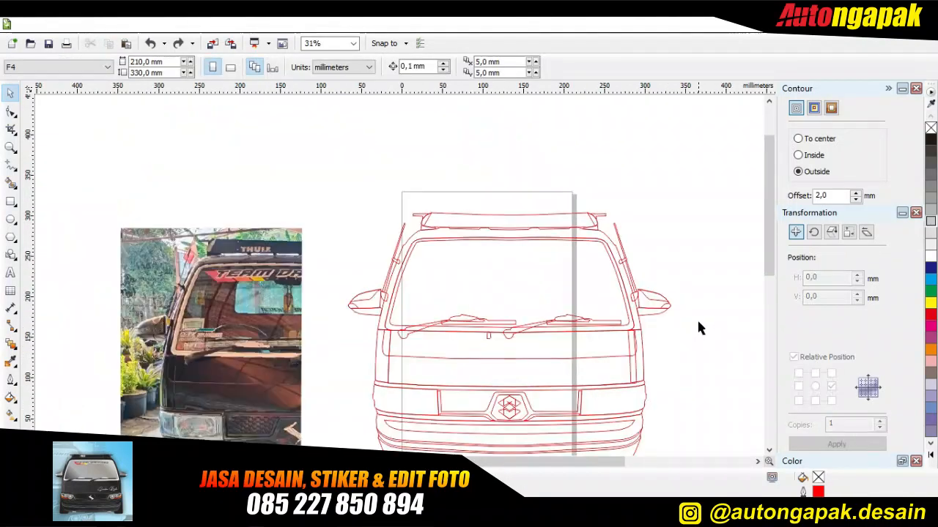
left_click(636, 374)
left_click(710, 350)
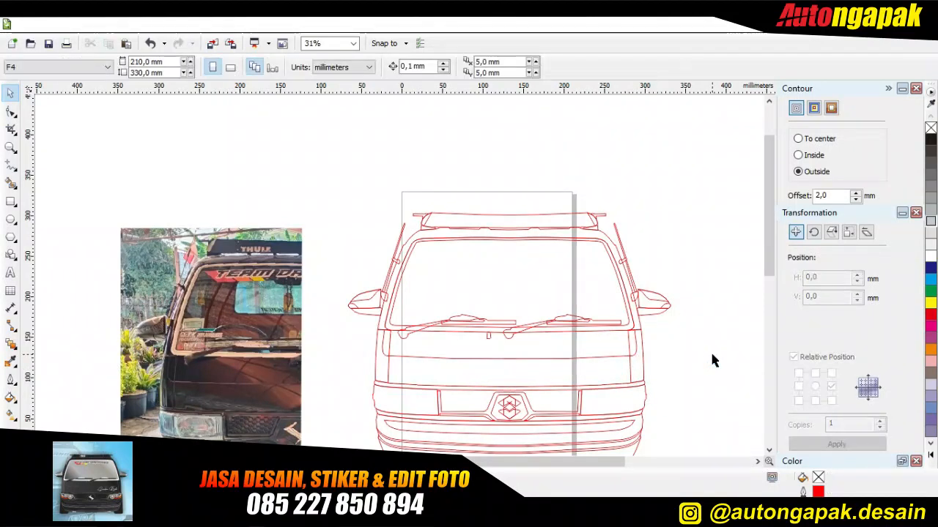
left_click(623, 351)
left_click(463, 354)
left_click(696, 345)
left_click_drag(533, 348, 544, 370)
left_click_drag(521, 356, 533, 370)
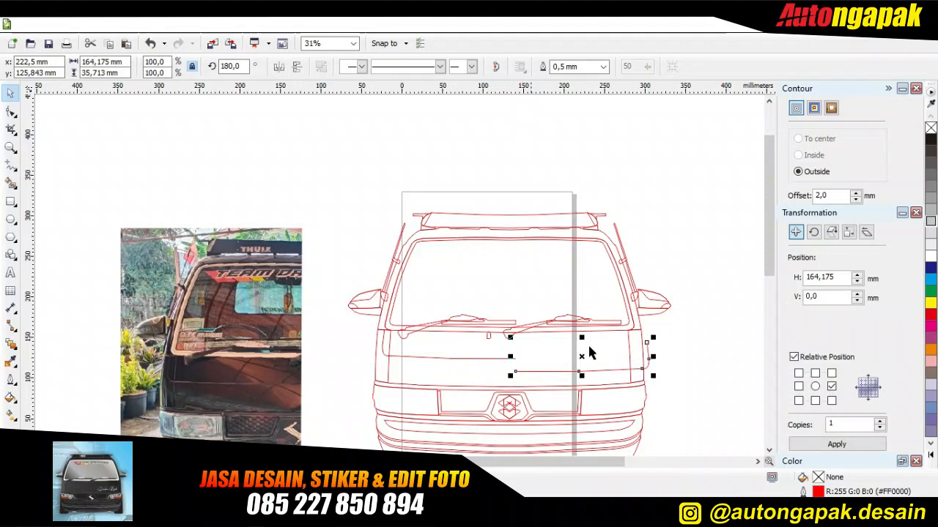
key("ctrl+z")
key("ctrl+z")
left_click(750, 315)
Step: Trim the large front panel below the windshield with the overlapping narrow side strip on its right
scroll(656, 358, "up", 1)
left_click(611, 353)
left_click(705, 339)
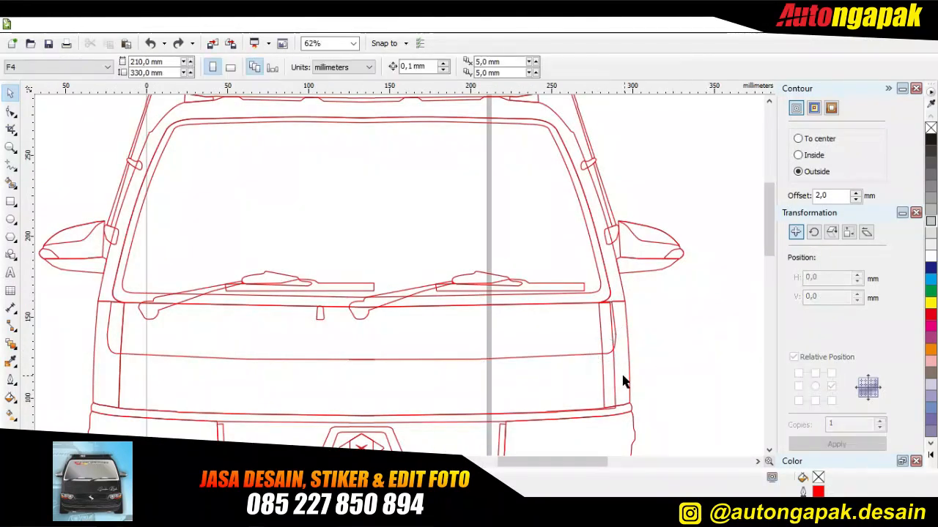
left_click(627, 377)
left_click(545, 381, "shift")
left_click(409, 67)
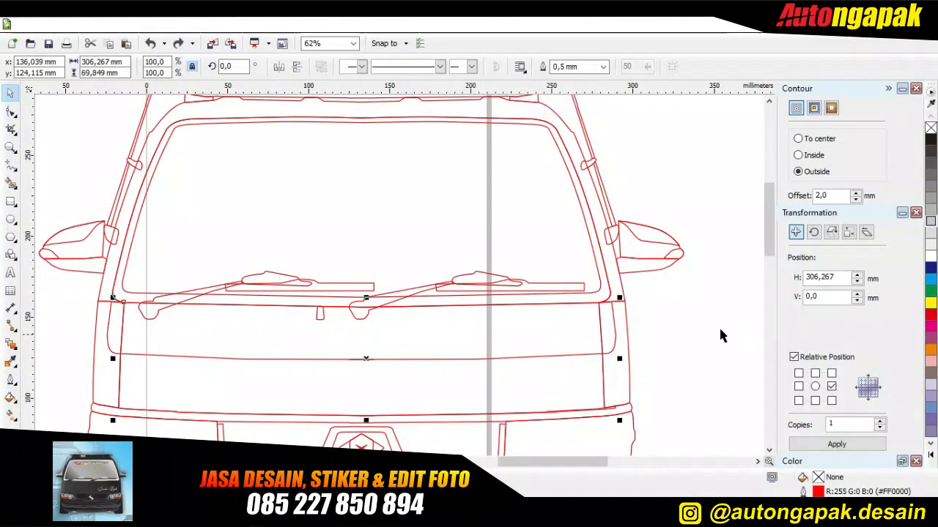
Step: Clean up the leftover sliver at the trimmed front panel's lower right corner by editing its nodes
left_click(704, 314)
scroll(615, 399, "up", 1)
scroll(616, 398, "up", 1)
left_click(604, 427)
left_click(769, 450)
left_click(769, 450)
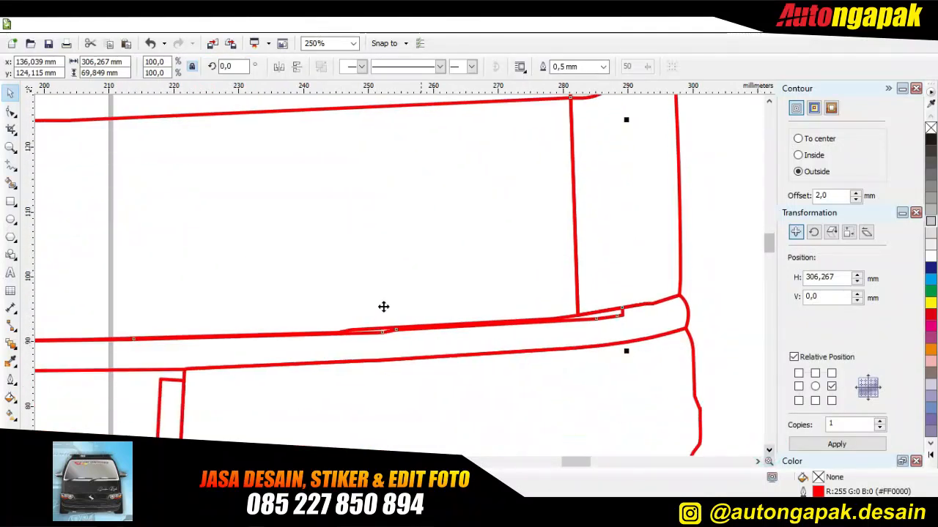
left_click(11, 112)
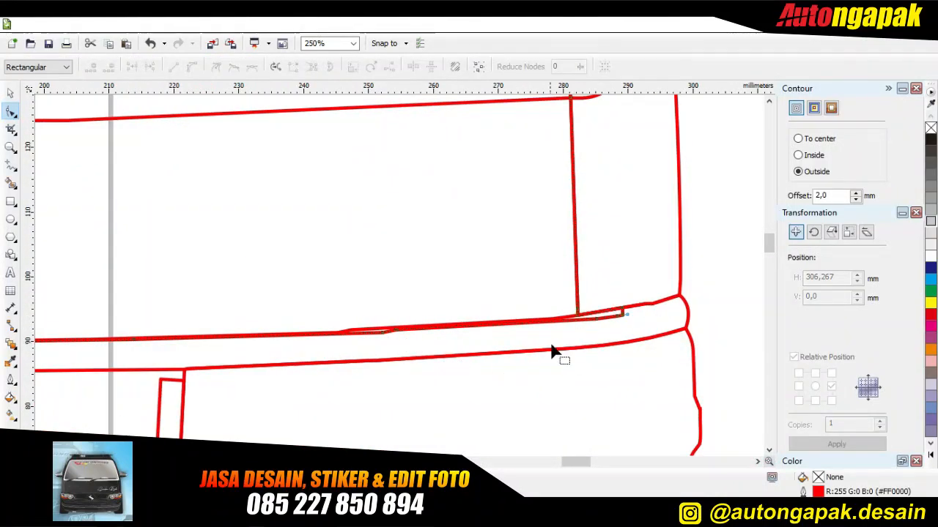
scroll(688, 231, "down", 2)
left_click(10, 92)
left_click_drag(614, 172, 564, 172)
key("ctrl+z")
left_click(679, 185)
left_click(578, 195)
left_click(670, 203)
scroll(668, 206, "down", 2)
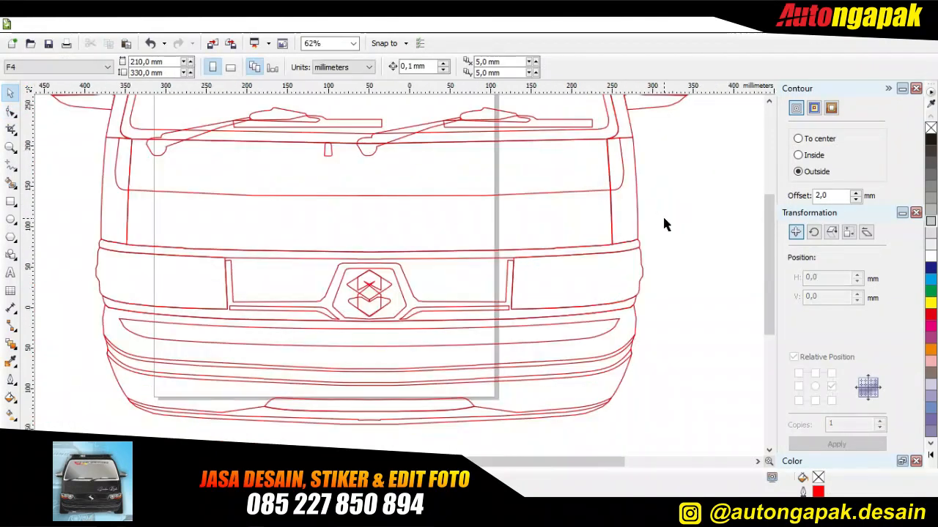
Step: Weld the two overlapping halves of the curved line that crosses the front panel below the wipers
scroll(643, 203, "up", 1)
left_click(361, 220)
left_click(362, 214, "shift")
left_click(403, 66)
left_click(725, 206)
left_click(648, 226)
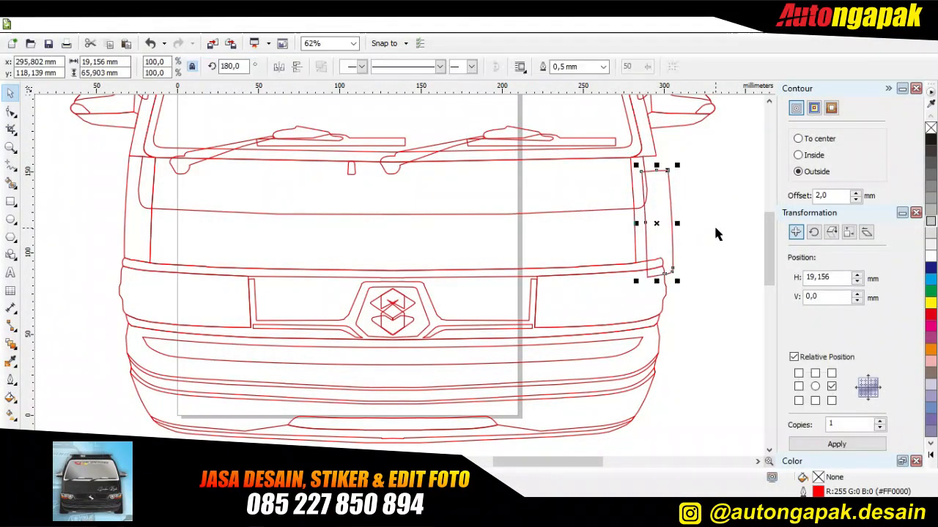
key("ctrl+z")
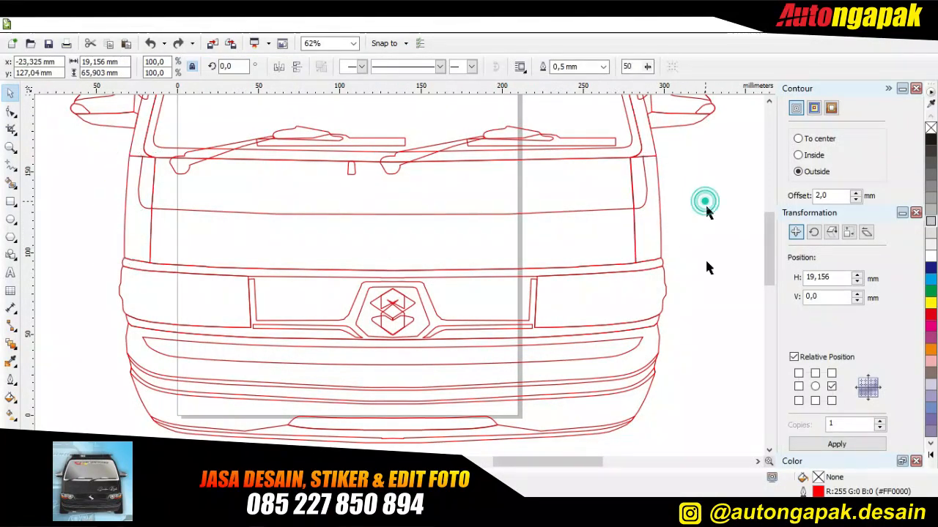
Step: Examine the centre seam of the strip above the emblem frame
scroll(718, 331, "down", 1)
scroll(551, 308, "up", 3)
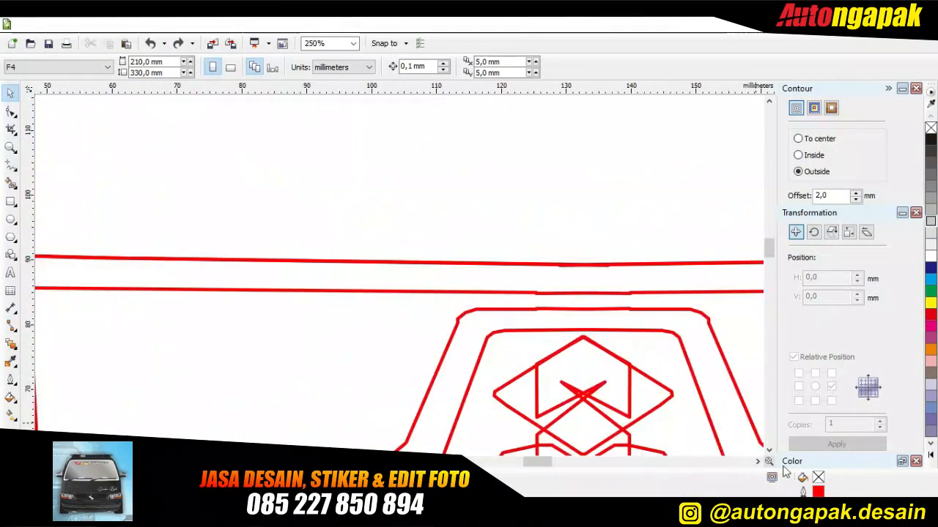
scroll(655, 272, "up", 2)
left_click(472, 235)
left_click(616, 226)
left_click(310, 323)
left_click(444, 202)
scroll(445, 203, "down", 3)
left_click(676, 260)
Step: Delete the emblem shapes inside the hexagonal frame, keeping the frame itself
left_click(444, 219)
key("Delete")
left_click(443, 214)
key("Delete")
left_click(614, 401)
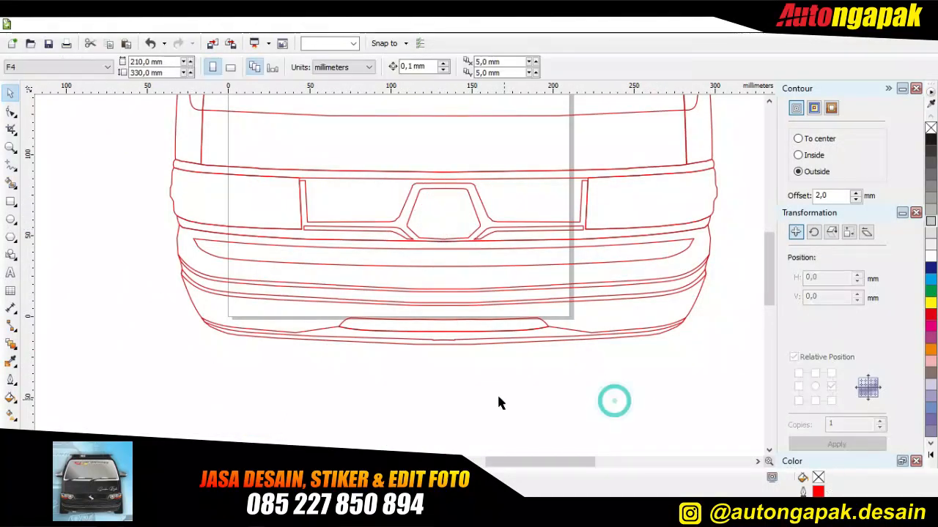
Step: Delete the three antenna parts along the van's right windshield pillar, keeping the antenna on the opposite pillar
scroll(497, 402, "down", 4)
scroll(471, 359, "up", 2)
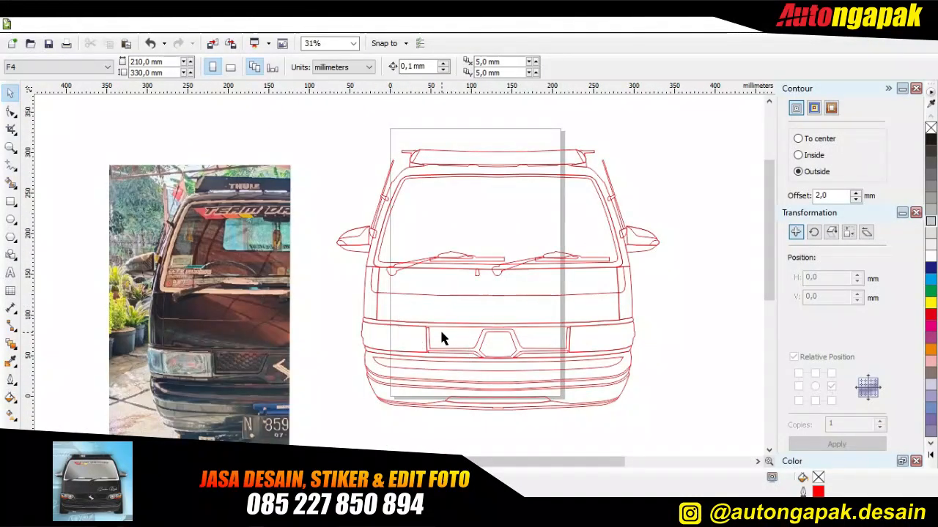
left_click(605, 165)
key("Delete")
left_click(611, 198)
key("Delete")
left_click(612, 197)
key("Delete")
left_click(679, 205)
Step: Move the cropped reference photo farther left, away from the line drawing
left_click_drag(245, 368, 187, 358)
left_click(312, 351)
left_click(702, 238)
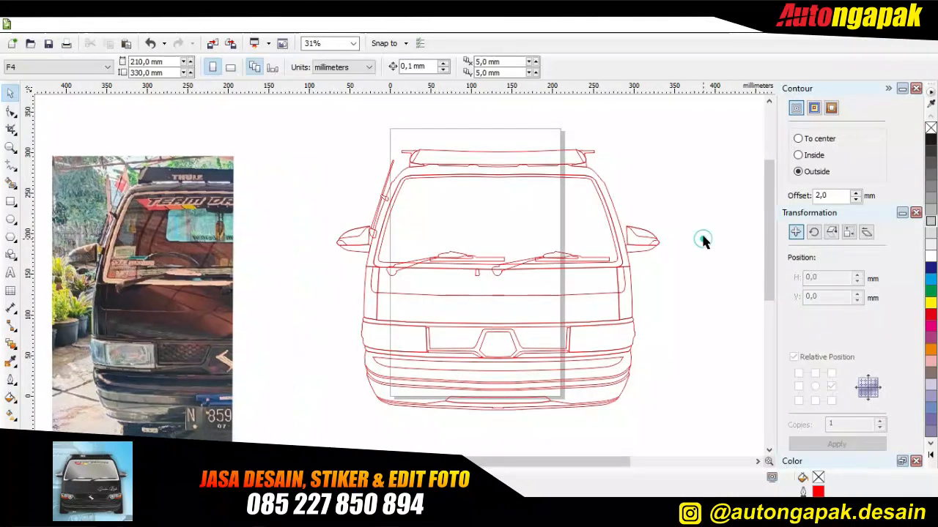
Step: Move the full front-view reference photo up and to the left, closer to the line drawing
left_click(758, 462)
left_click_drag(577, 332, 454, 120)
left_click(678, 189)
left_click(608, 326)
left_click(721, 193)
Step: Trace the letter T of TEAM on the photo's windshield sticker as a closed straight-segment outline
scroll(485, 242, "up", 2)
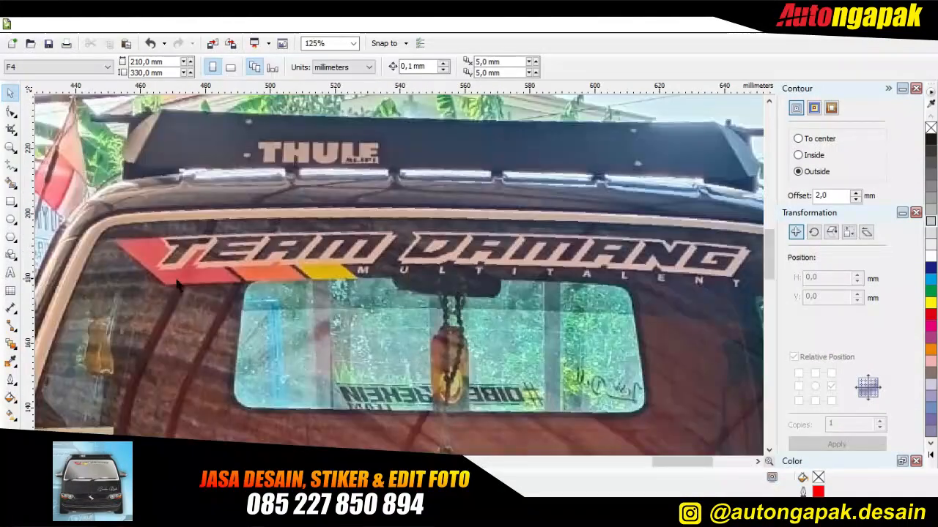
left_click(10, 167)
scroll(219, 271, "up", 1)
scroll(220, 272, "down", 1)
scroll(223, 275, "up", 1)
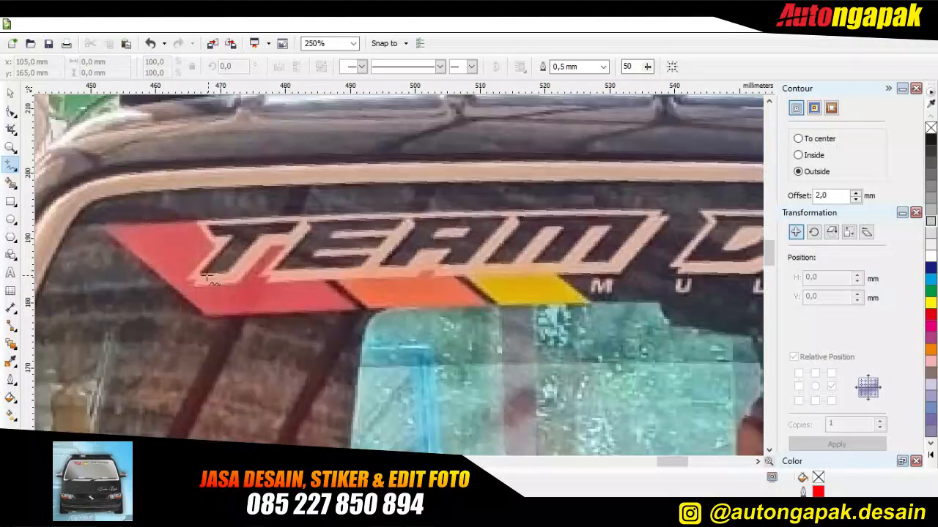
left_click(223, 274)
left_click(14, 169)
left_click(58, 256)
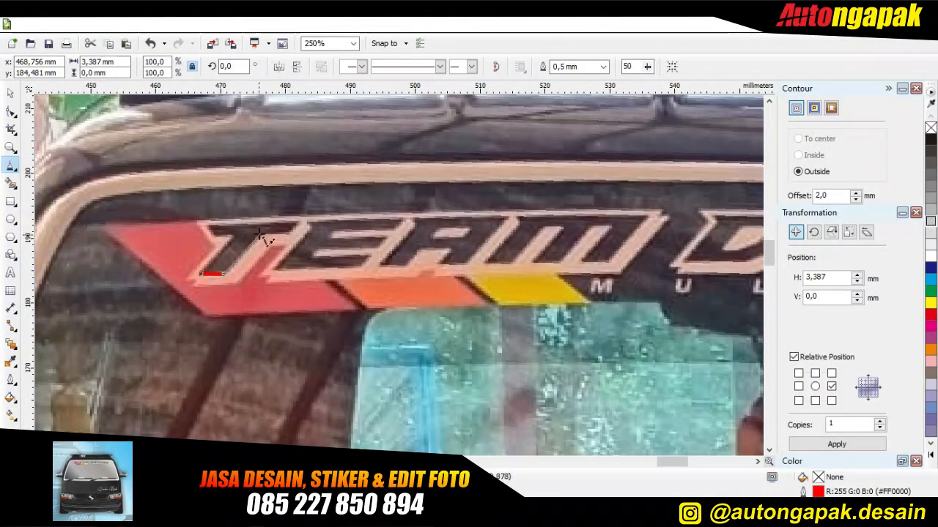
left_click(232, 237)
left_click(201, 274)
Step: Trace the letter E of TEAM as a closed outline
left_click(361, 265)
left_click(314, 255)
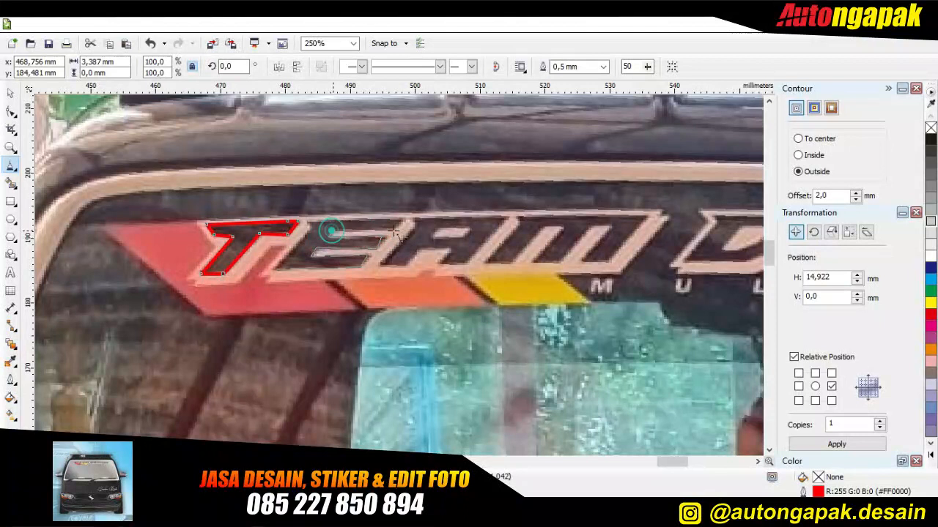
left_click(276, 268)
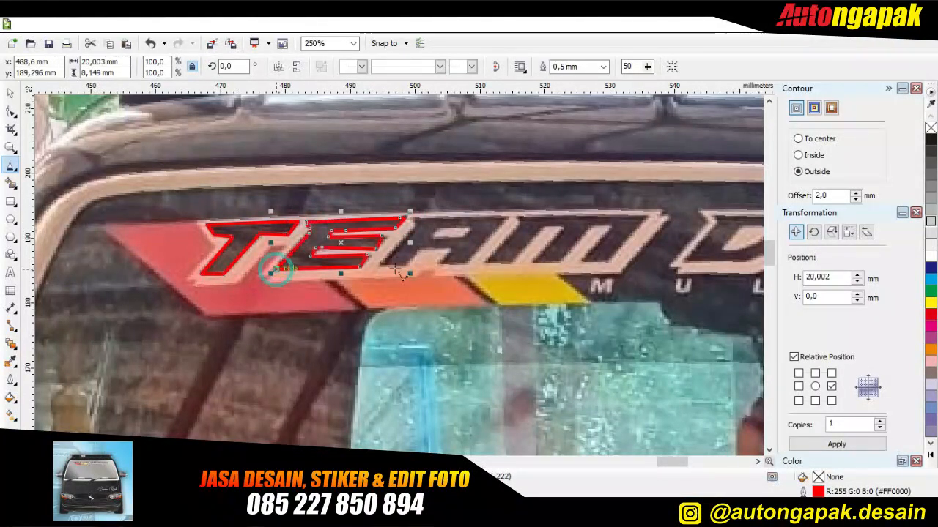
Step: Trace the letter A of TEAM with its inner opening, and the letter M
left_click(418, 247)
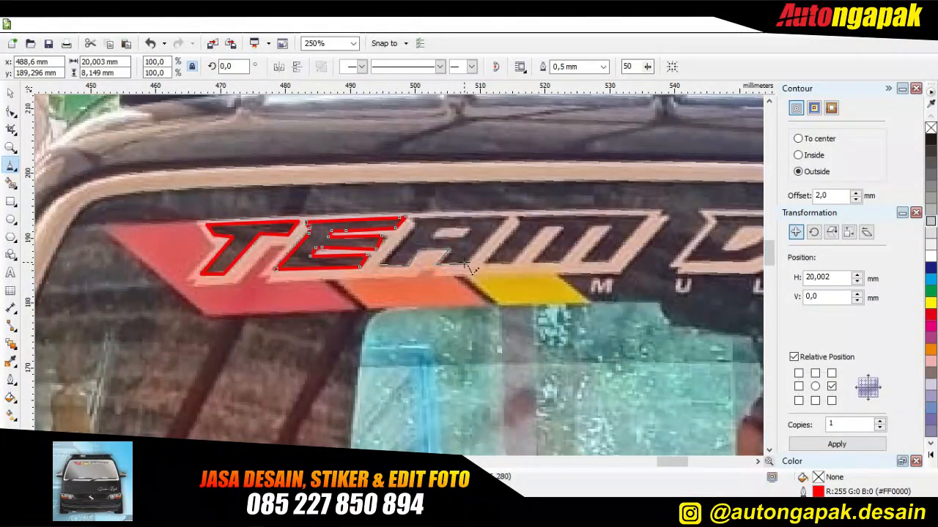
left_click(381, 265)
left_click(435, 236)
left_click(435, 237)
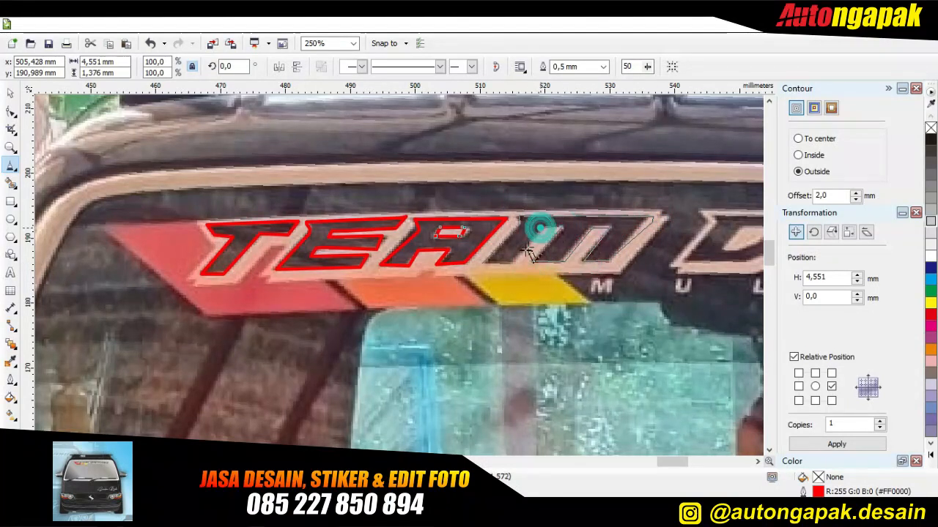
left_click(478, 263)
left_click(10, 111)
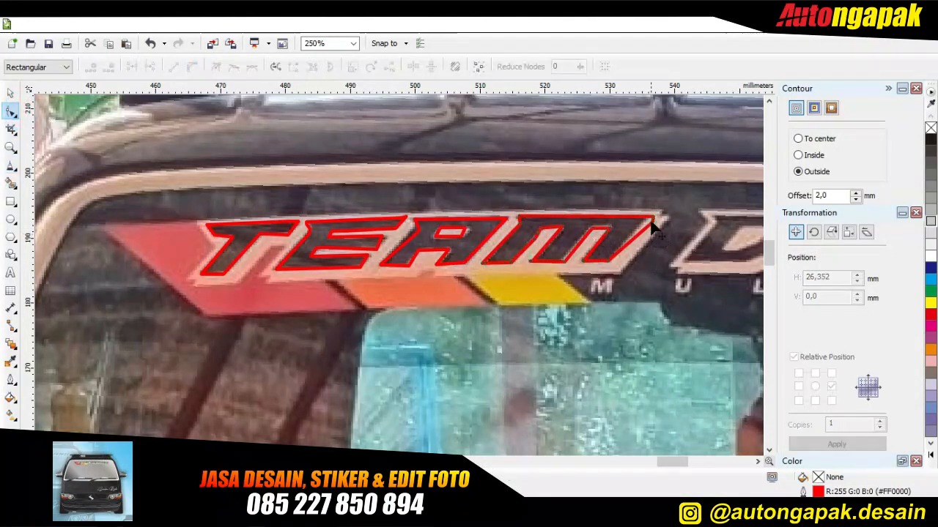
Step: Collapse the side dockers and trace the outer outline of the letter D in DAMANG
left_click(759, 461)
left_click(759, 462)
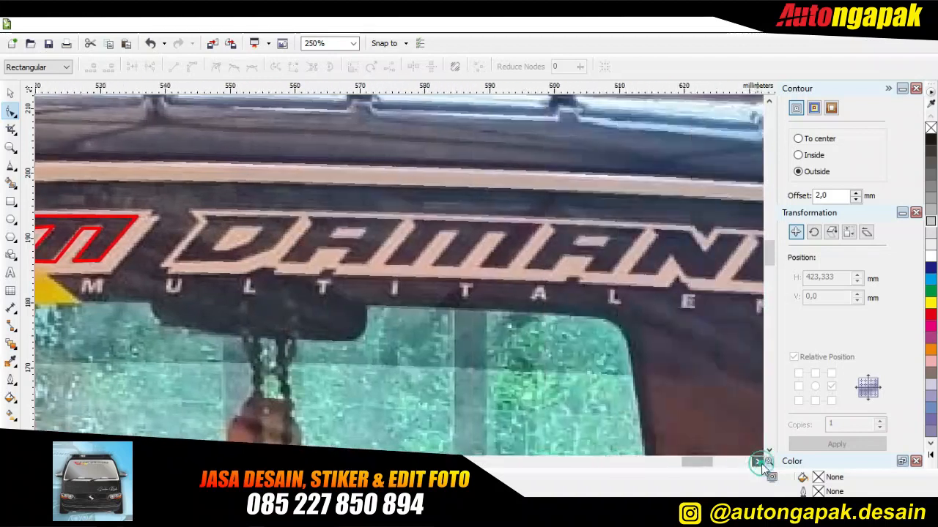
left_click(759, 462)
scroll(459, 430, "left", 1)
left_click(887, 88)
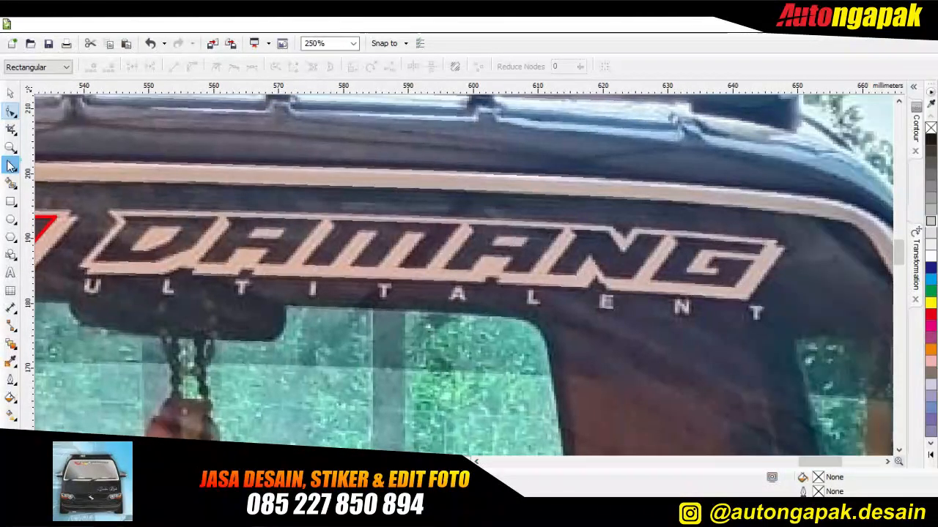
left_click(11, 165)
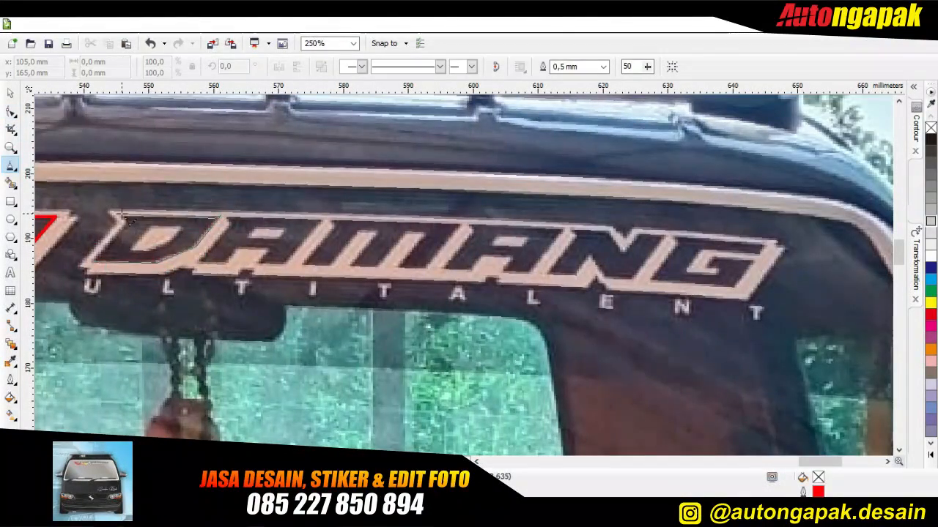
left_click(100, 251)
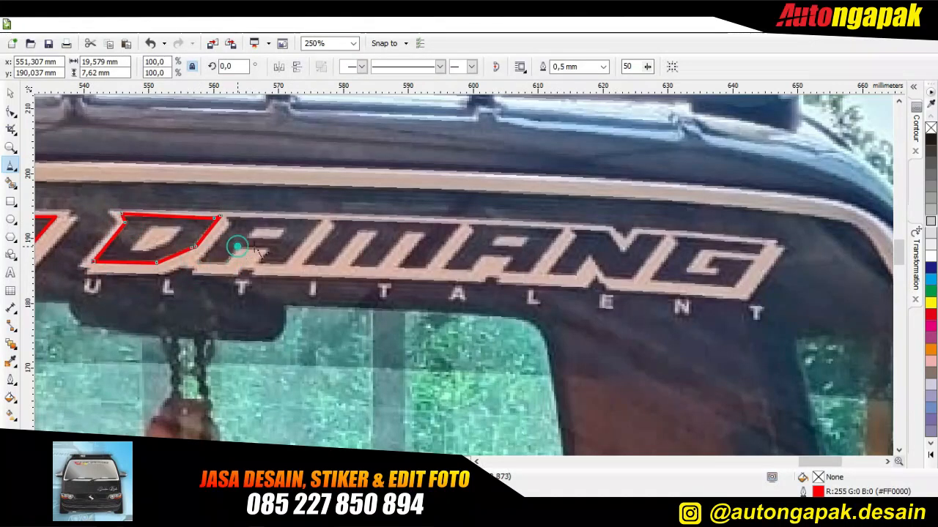
Step: Trace the first letter A of DAMANG together with its inner opening
left_click(286, 262)
left_click(230, 223)
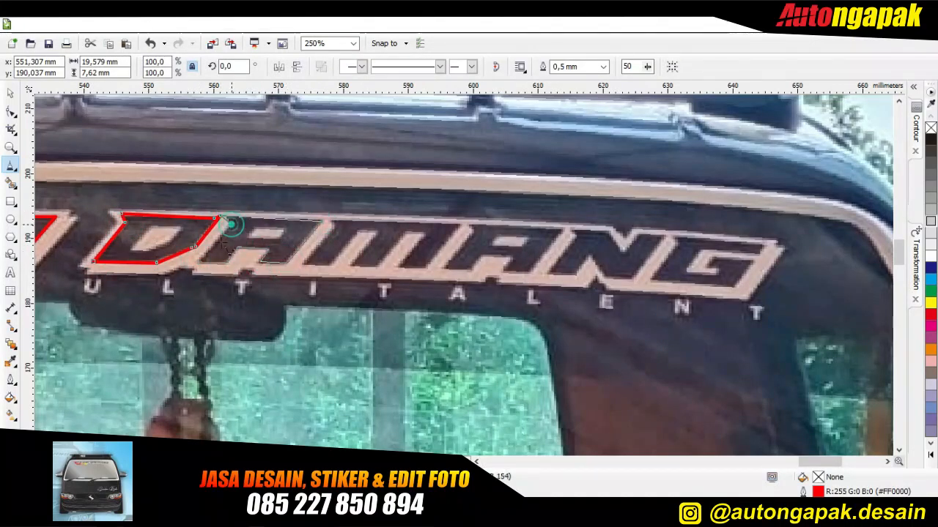
left_click(228, 264)
left_click(275, 235)
Step: Trace the letter M and the second letter A with its inner opening in DAMANG
left_click(397, 267)
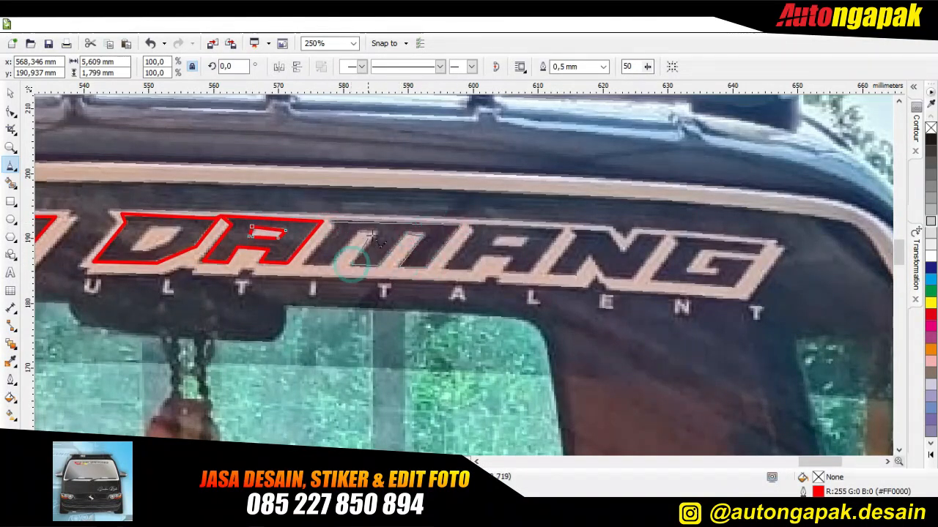
left_click(334, 231)
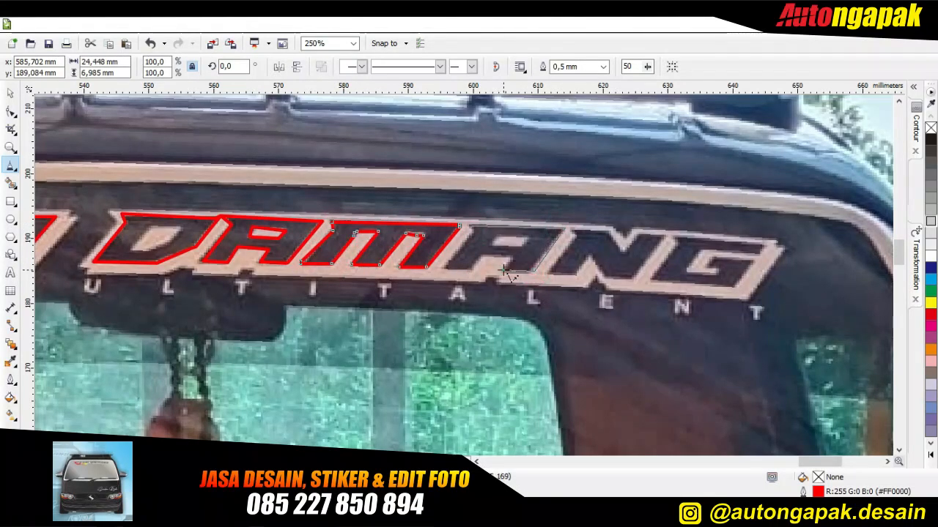
left_click(469, 271)
left_click(471, 228)
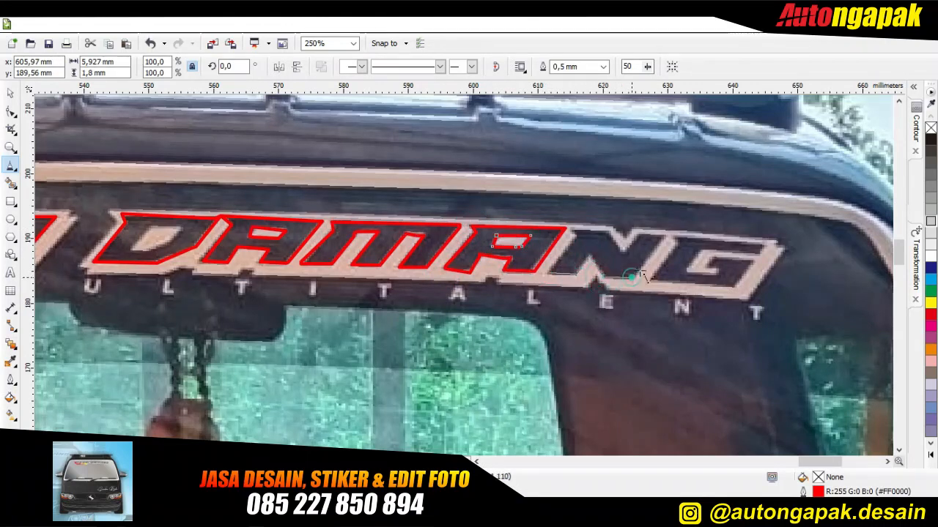
Step: Trace the outlines of the letters N and G in DAMANG
left_click(566, 270)
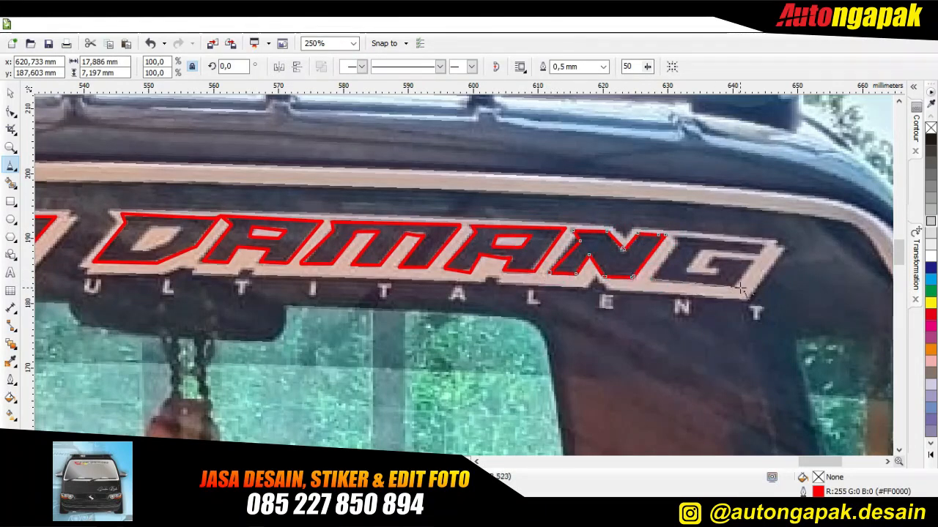
left_click(699, 251)
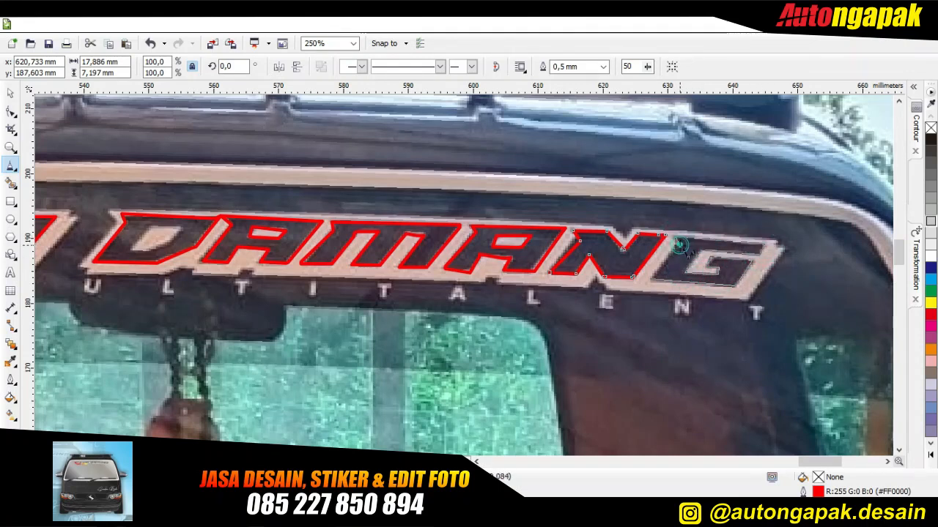
left_click(707, 261)
Step: Refine the second A of DAMANG by repositioning nodes and straightening segments on its outline and inner opening
left_click(11, 111)
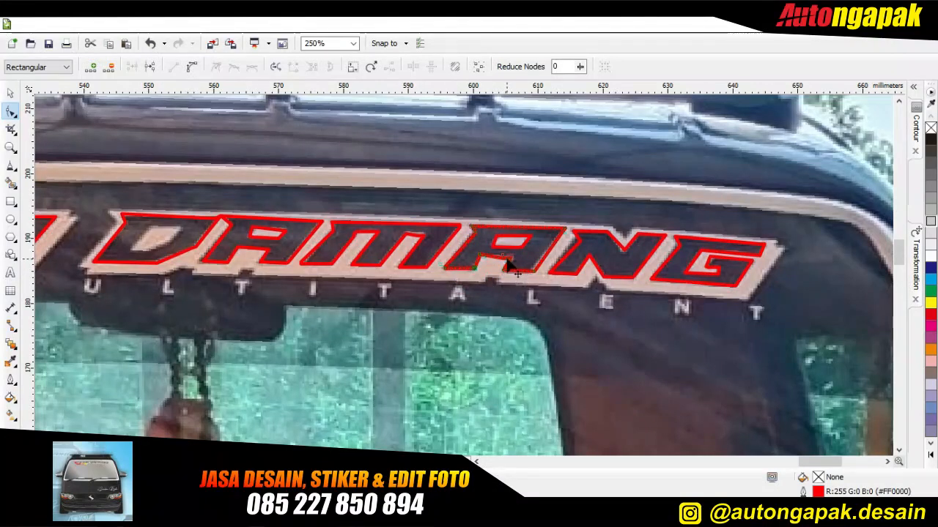
left_click_drag(502, 256, 509, 259)
left_click(480, 256)
left_click(172, 65)
scroll(526, 256, "up", 2)
left_click(488, 262)
left_click(453, 254)
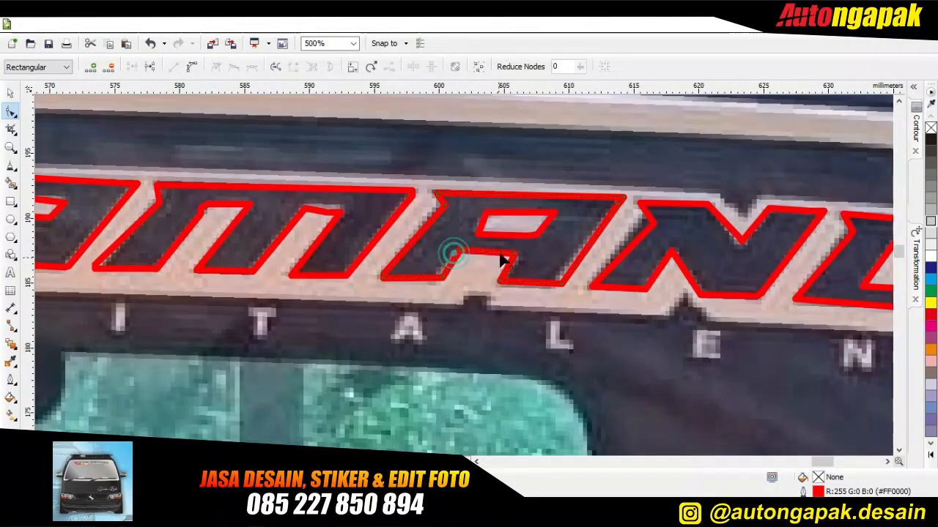
left_click(525, 236)
left_click(472, 232)
left_click(174, 66)
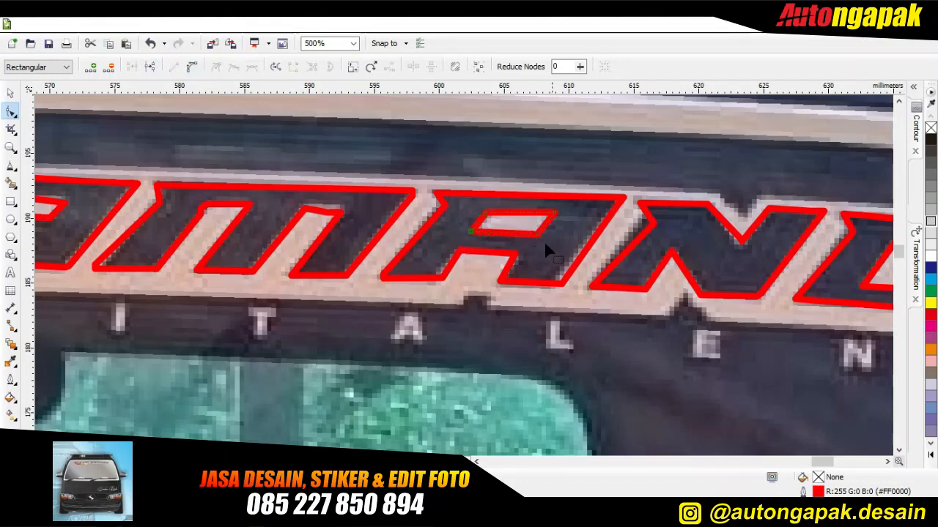
Step: Trace the inner opening of the letter D in DAMANG
scroll(654, 241, "down", 4)
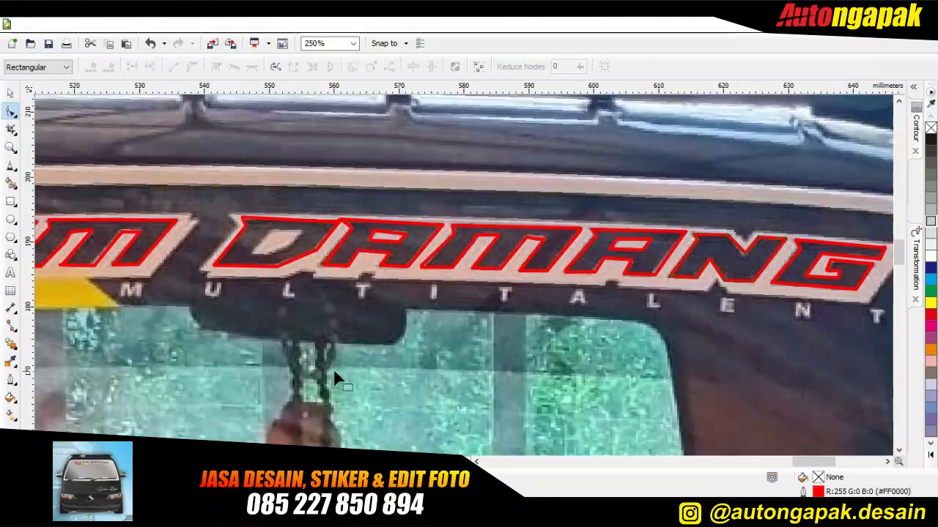
scroll(289, 304, "up", 4)
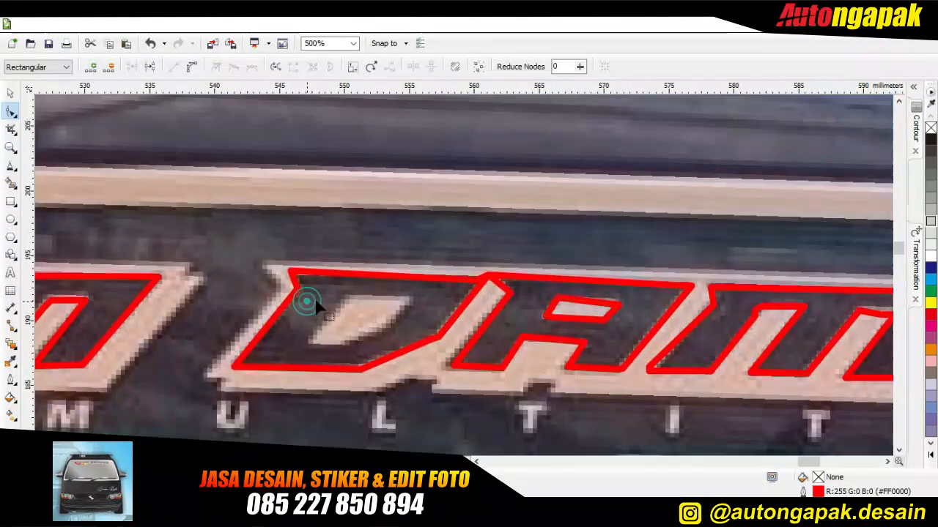
left_click(15, 165)
left_click(310, 342)
left_click(344, 298)
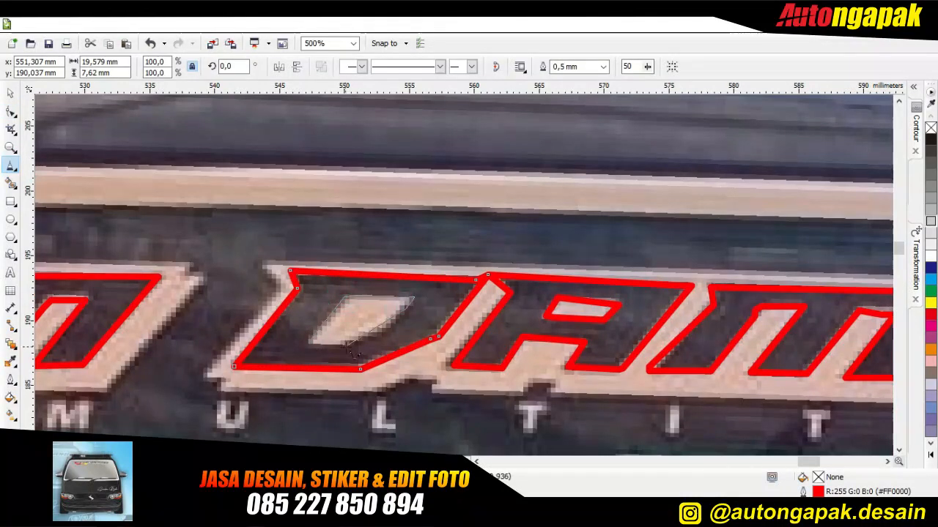
left_click(311, 342)
Step: Trace the outer edge of the light border surrounding the word TEAM as one closed outline
scroll(311, 343, "down", 4)
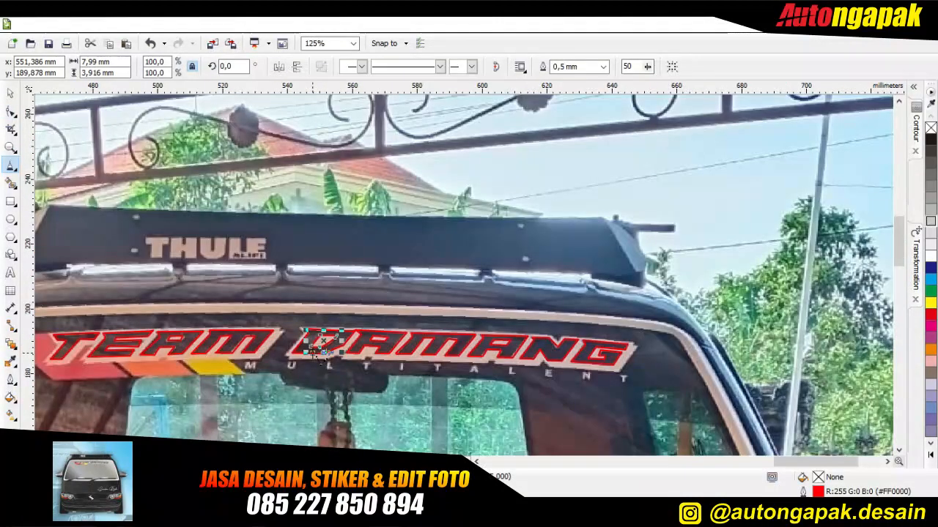
left_click(476, 461)
left_click(477, 461)
left_click(477, 462)
scroll(322, 362, "up", 1)
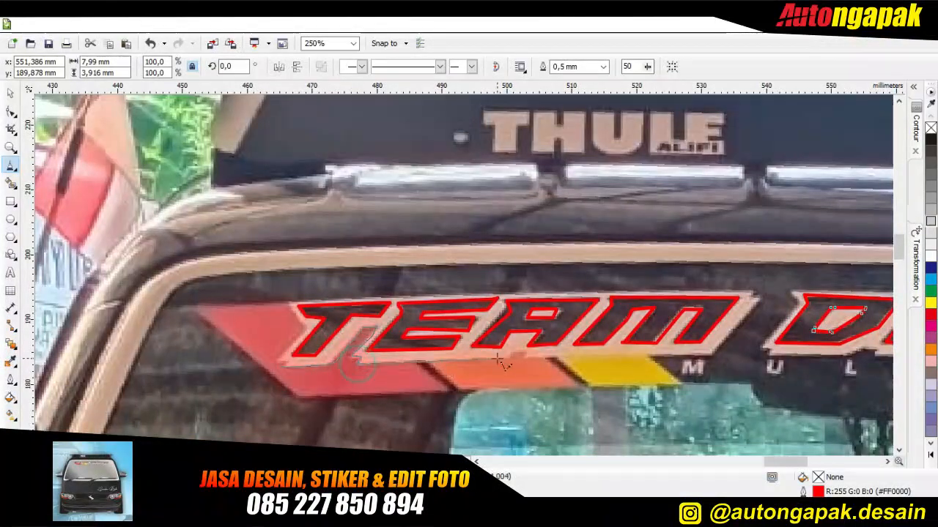
left_click(528, 349)
left_click(529, 359)
left_click(717, 353)
left_click(760, 297)
left_click(752, 287)
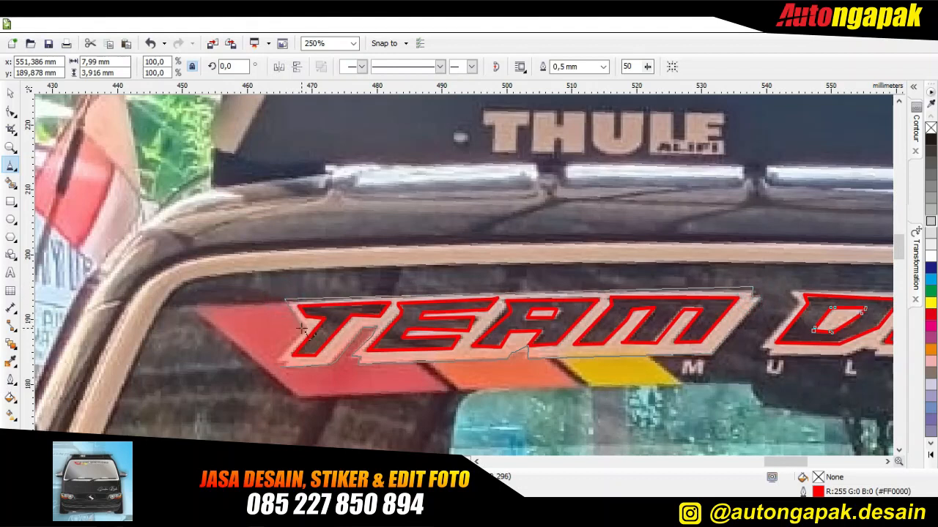
left_click(283, 368)
key("F10")
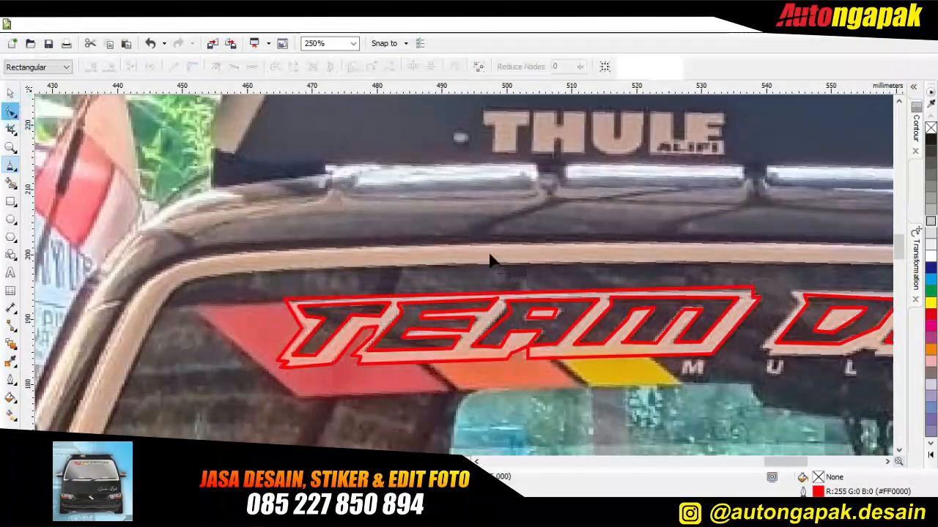
left_click(545, 382)
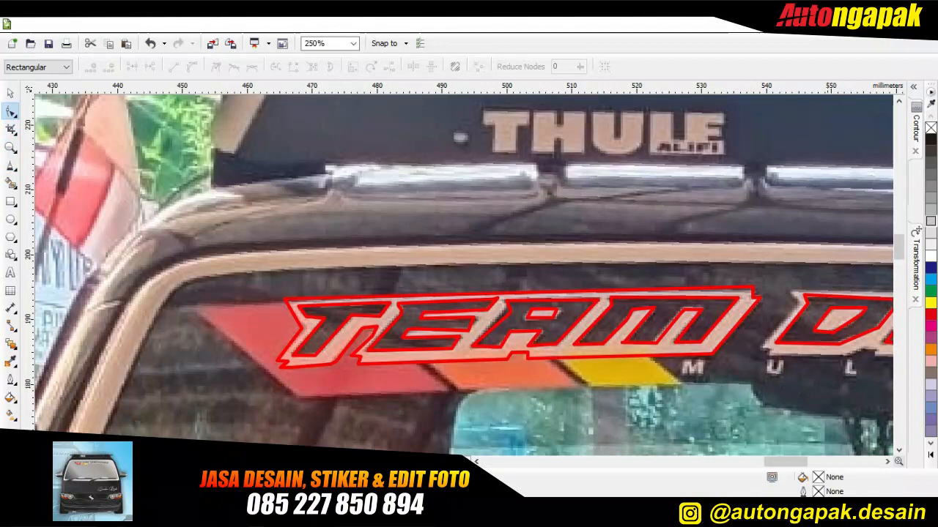
Step: Trace the outer edge of the light border surrounding the word DAMANG as one closed outline
left_click(887, 461)
left_click(10, 166)
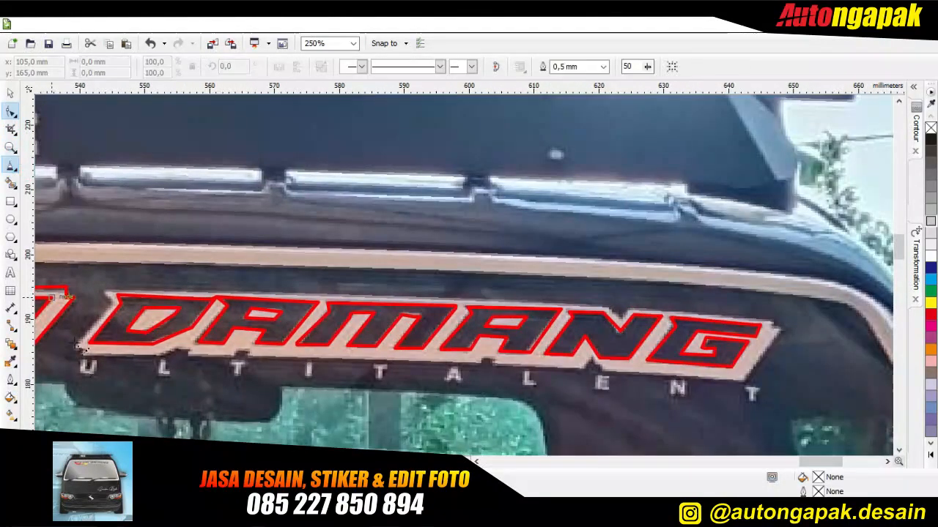
left_click(82, 355)
left_click(186, 356)
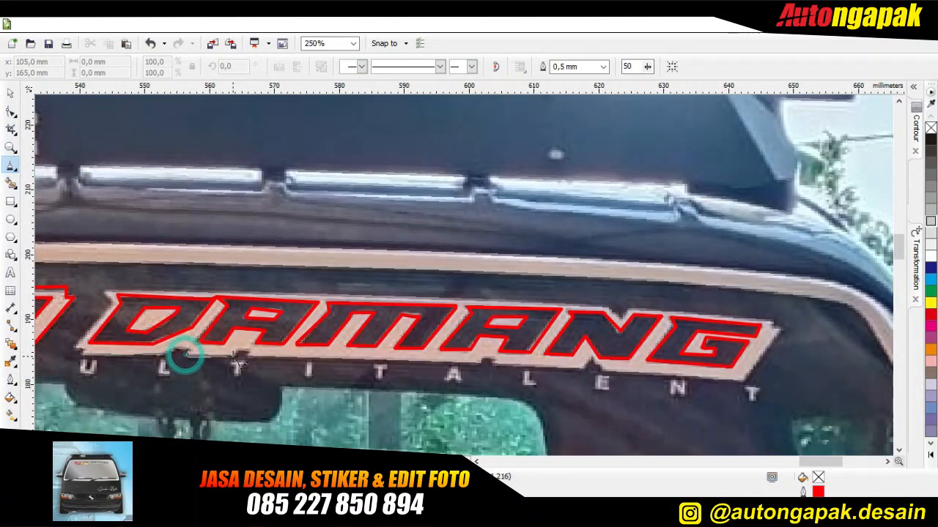
left_click(493, 359)
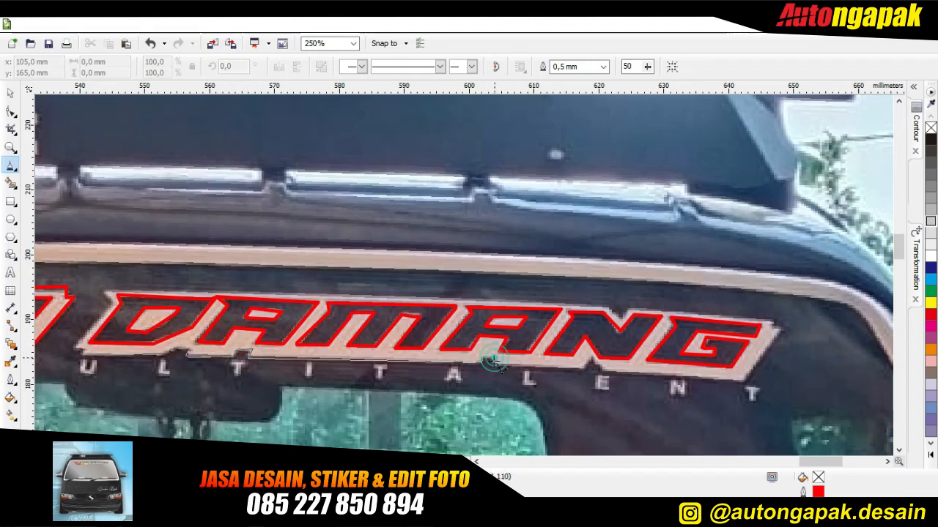
left_click(594, 362)
left_click(751, 375)
left_click(775, 325)
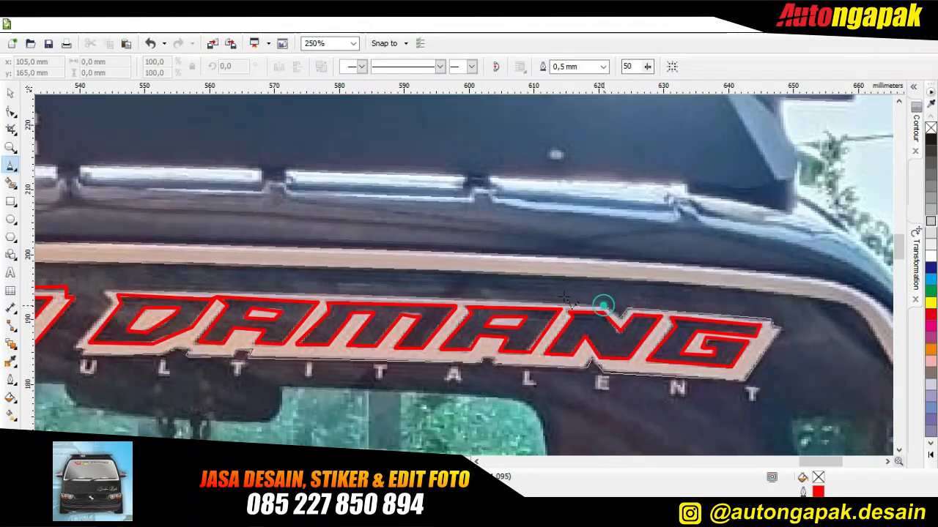
left_click(102, 290)
left_click(83, 356)
Step: Trace one slanted parallelogram around the red, orange and yellow stripes behind TEAM and clean up its corner node
scroll(405, 388, "down", 2)
scroll(185, 373, "up", 2)
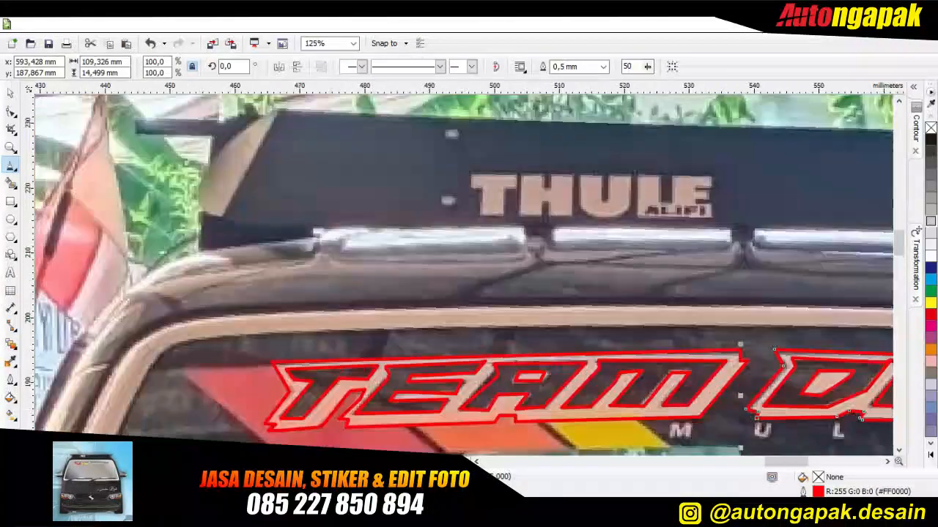
left_click(898, 450)
left_click(898, 450)
left_click(898, 450)
left_click(183, 263)
left_click(284, 351)
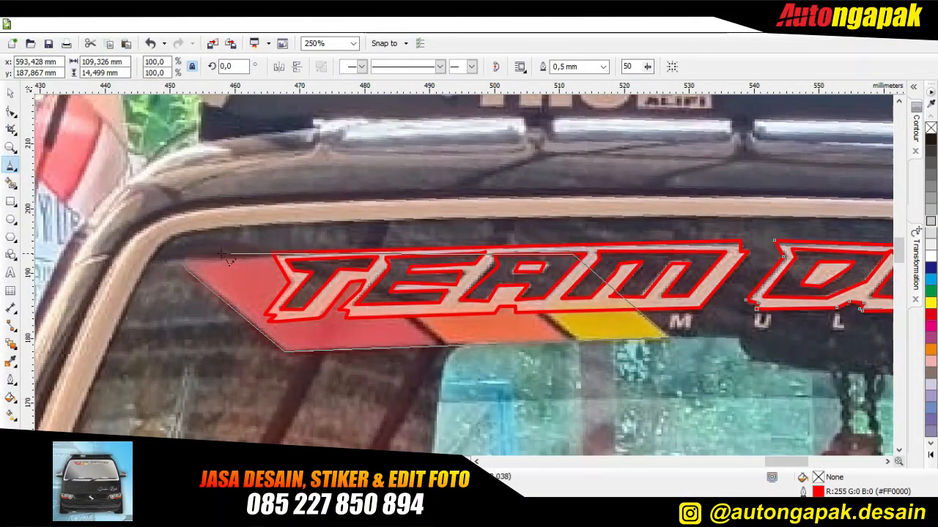
left_click(184, 263)
left_click(11, 112)
double_click(187, 271)
Step: Draw a narrow slanted strip over the gap between the red and orange stripes and place a copy over the orange-yellow gap
left_click(12, 165)
left_click(458, 364)
left_click(460, 366)
key("space")
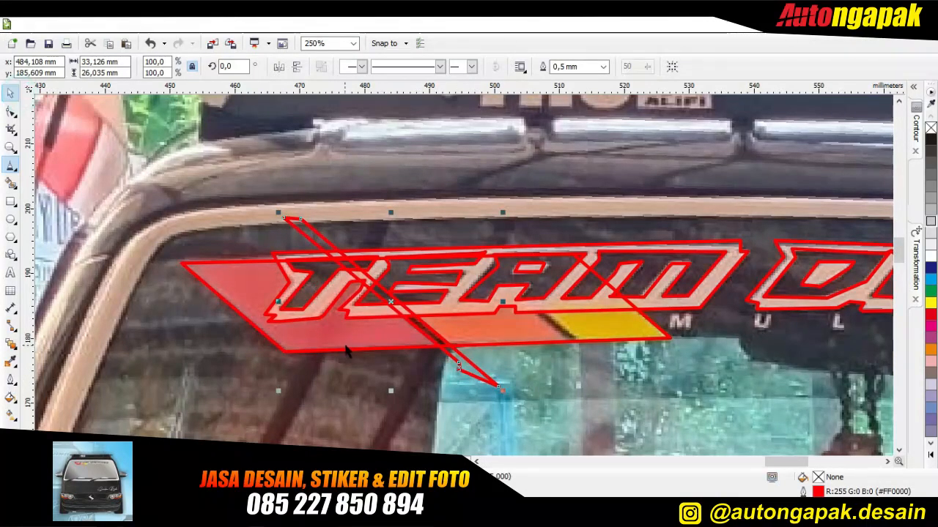
left_click_drag(488, 383, 612, 374)
left_click(394, 117)
left_click(611, 376)
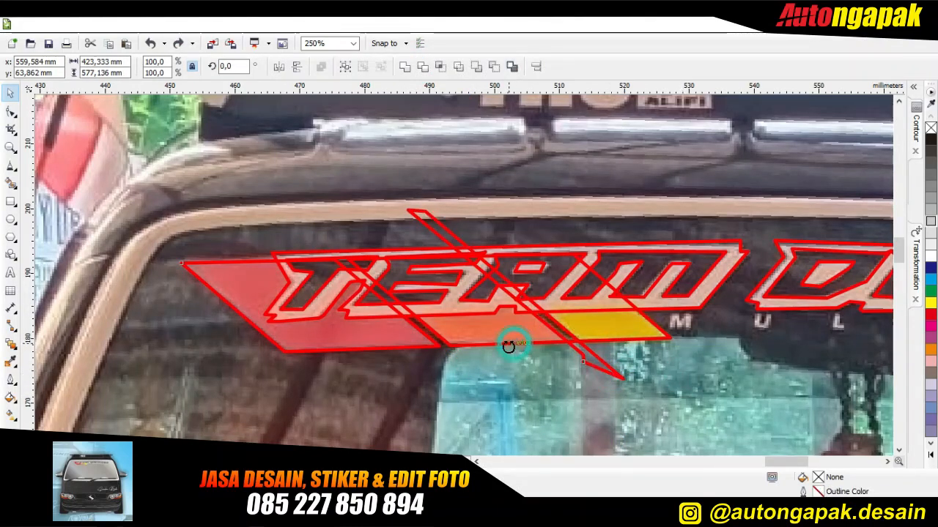
Step: Try to trim the stripe outline with the slanted strip between the orange and yellow sections, then clear the selection
left_click(425, 67)
key("Return")
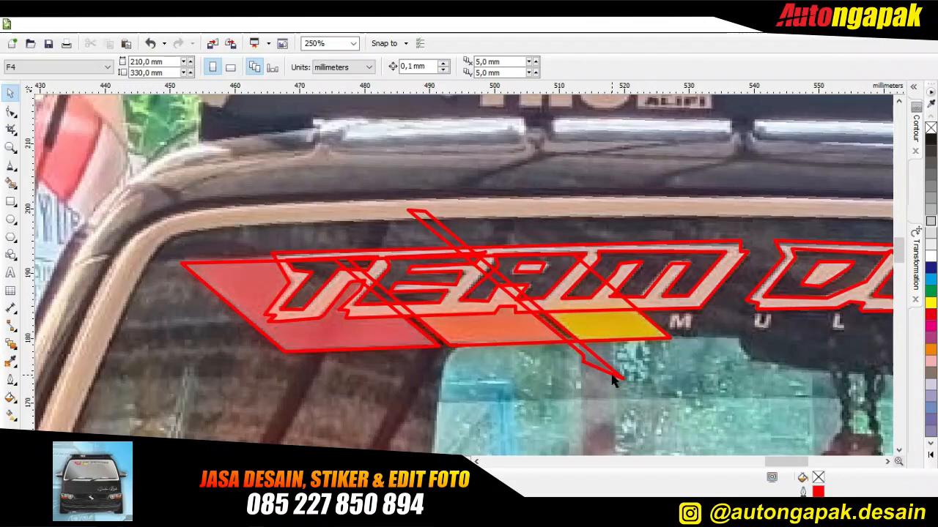
left_click(613, 379)
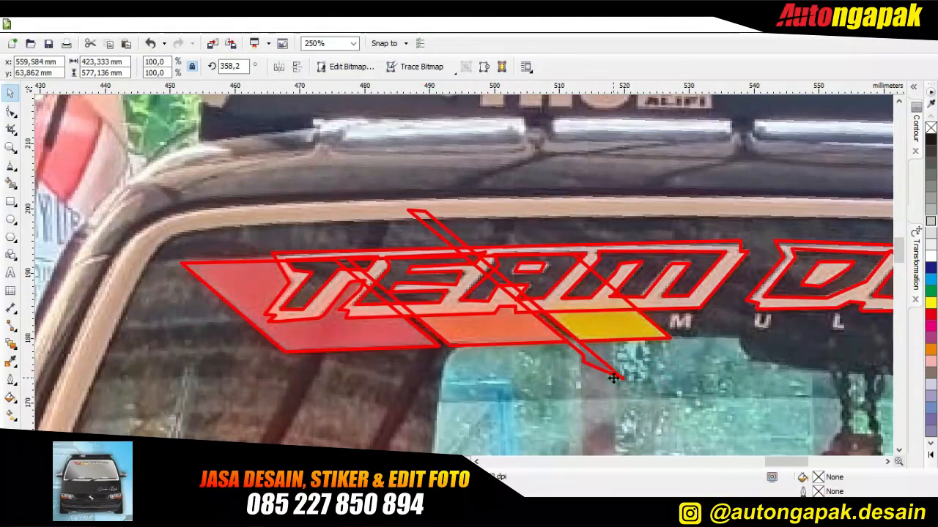
key("Escape")
Step: Trace the handwritten word Sumber on the van's lower body as a continuous script curve
scroll(622, 389, "down", 3)
left_click(898, 451)
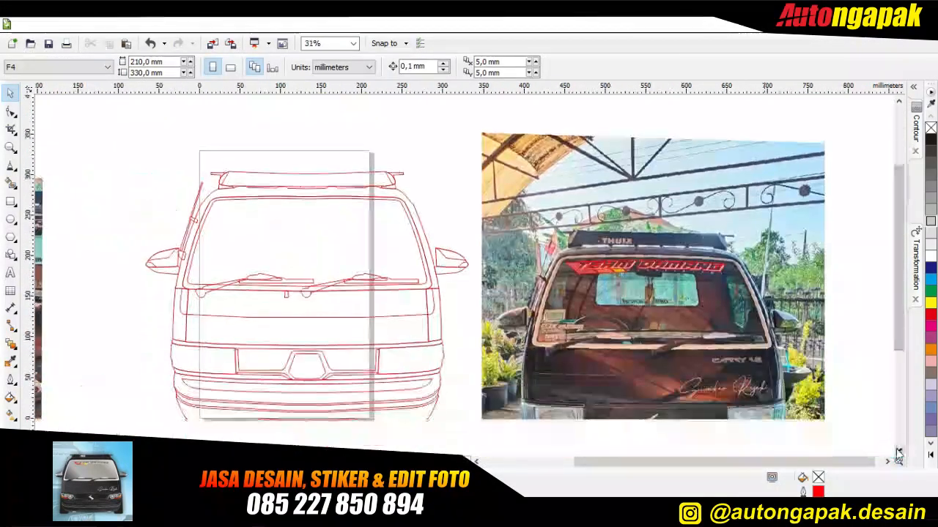
scroll(742, 375, "up", 3)
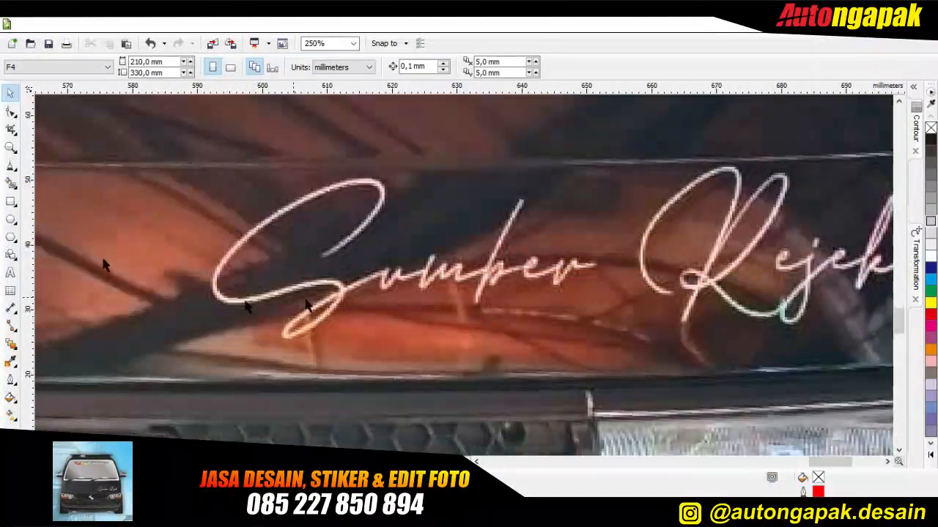
left_click(11, 166)
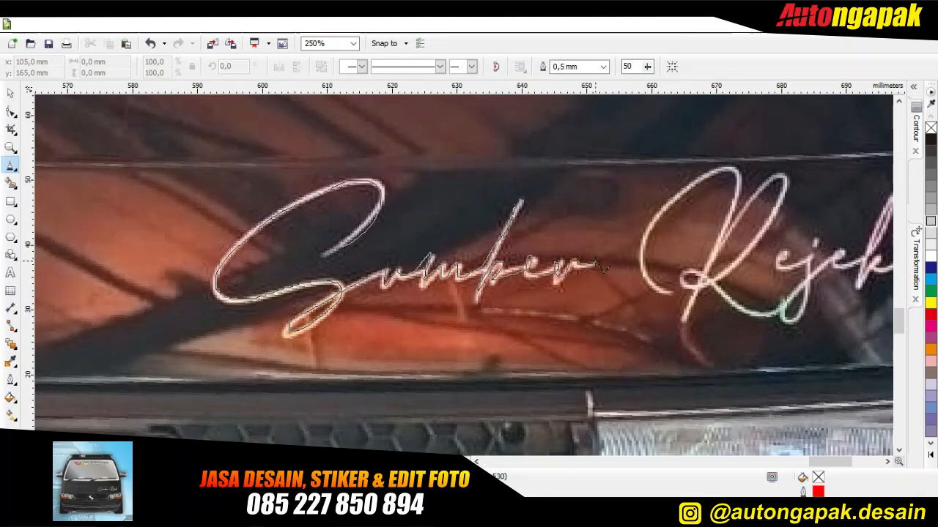
left_click(596, 258)
left_click(619, 317)
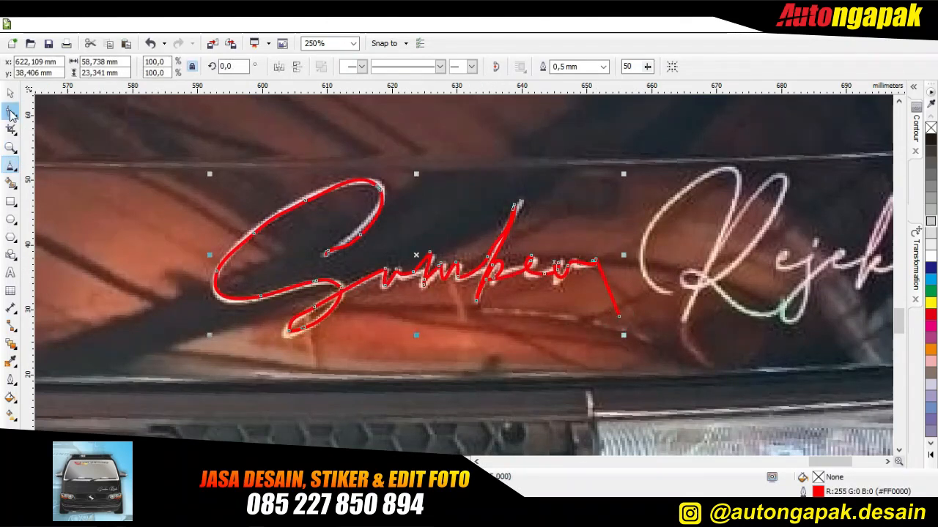
Step: Delete the stray end node of the Sumber trace and refine the curve along its letters
left_click(10, 111)
double_click(619, 317)
left_click(597, 265)
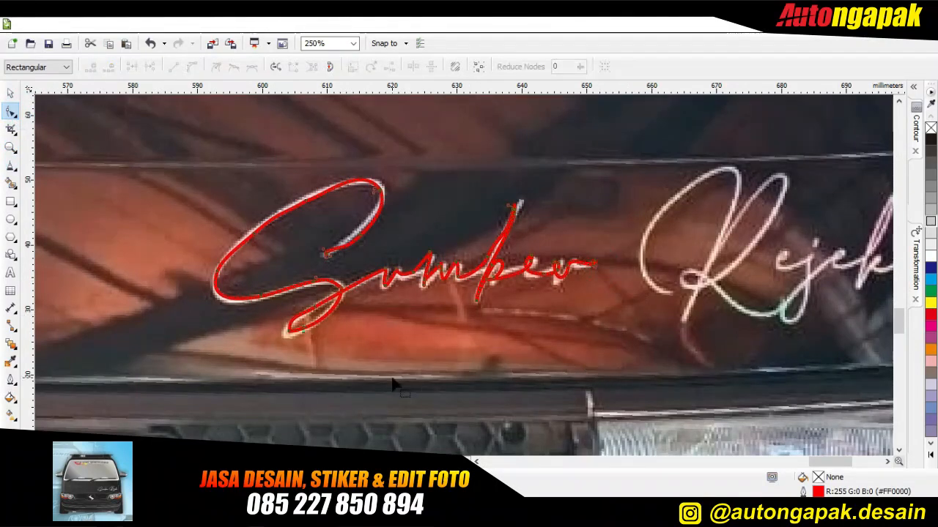
left_click(487, 257)
left_click(324, 255)
left_click(328, 246)
left_click(374, 192)
Step: Trace the handwritten word Rejeki with one curve for the R and another for the letters ejeki
left_click(882, 466)
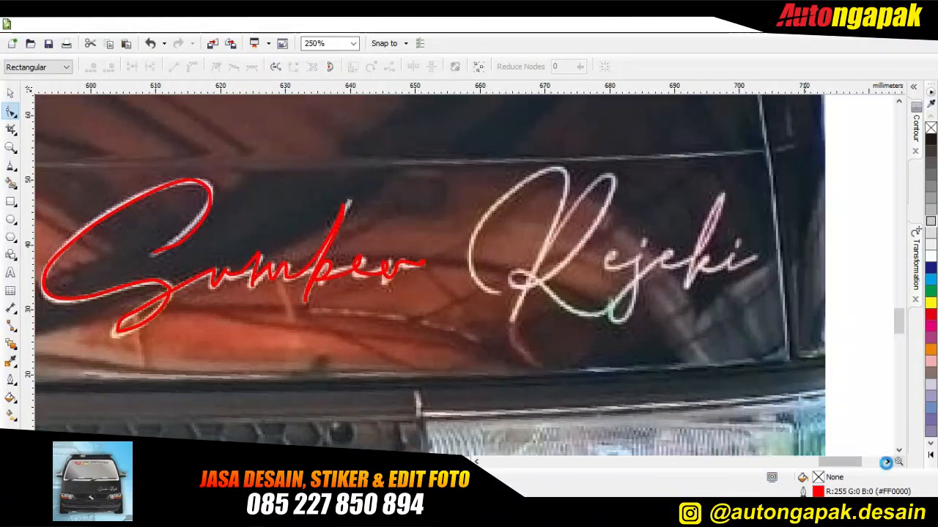
left_click(11, 165)
left_click(325, 293)
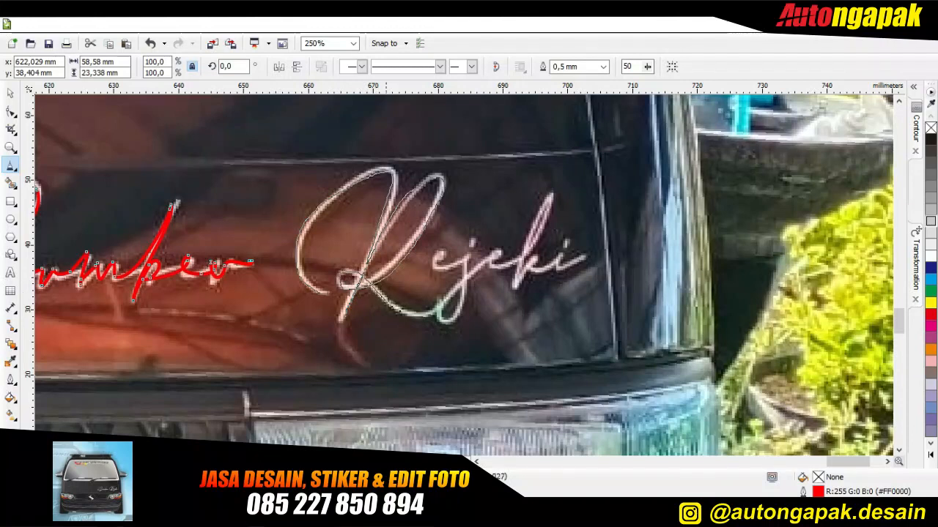
left_click(437, 313)
left_click(425, 270)
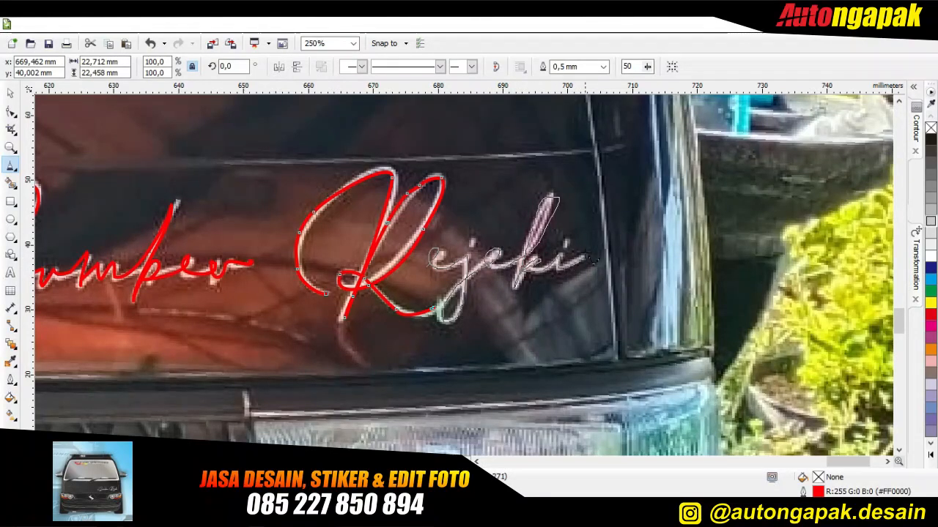
left_click_drag(594, 265, 590, 270)
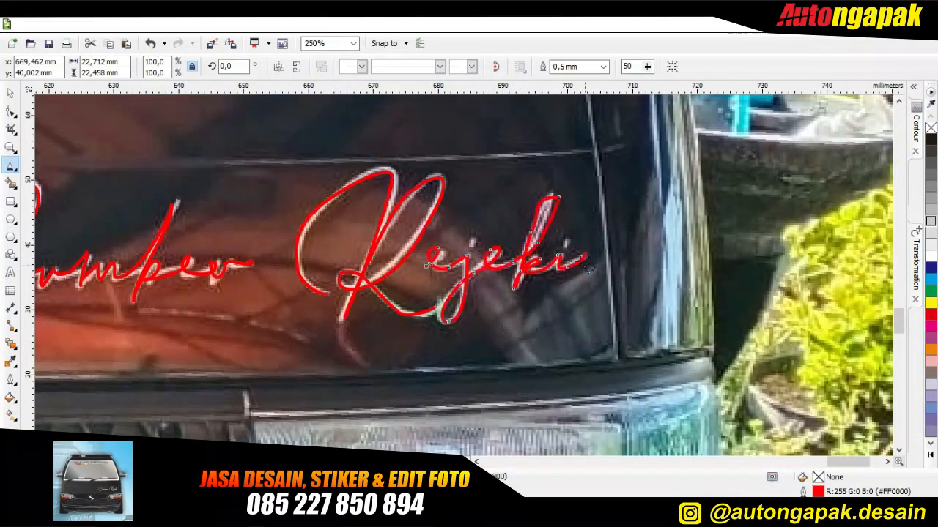
Step: Reshape the upper loop of the k in Rejeki by removing surplus nodes and moving its curve onto the photographed stroke
key("F10")
scroll(531, 196, "up", 1)
double_click(569, 222)
double_click(577, 193)
left_click(578, 199)
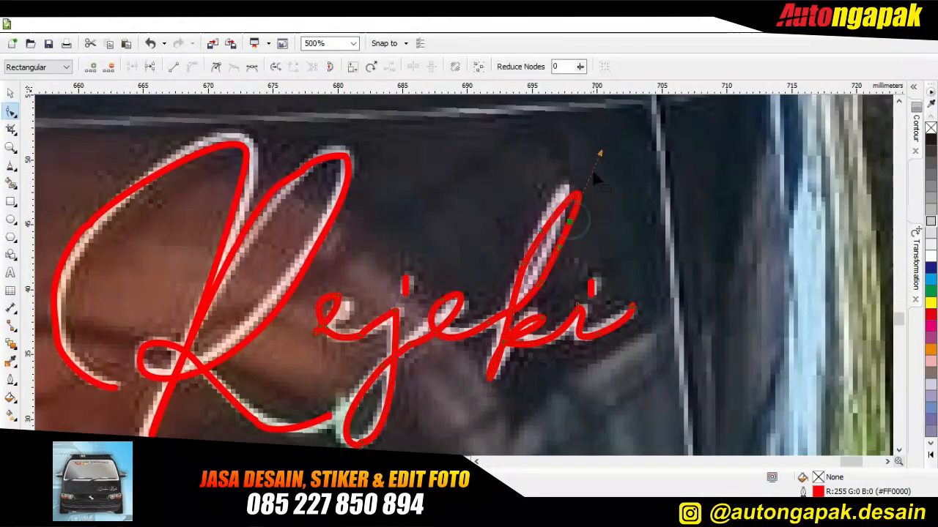
left_click_drag(573, 222, 565, 220)
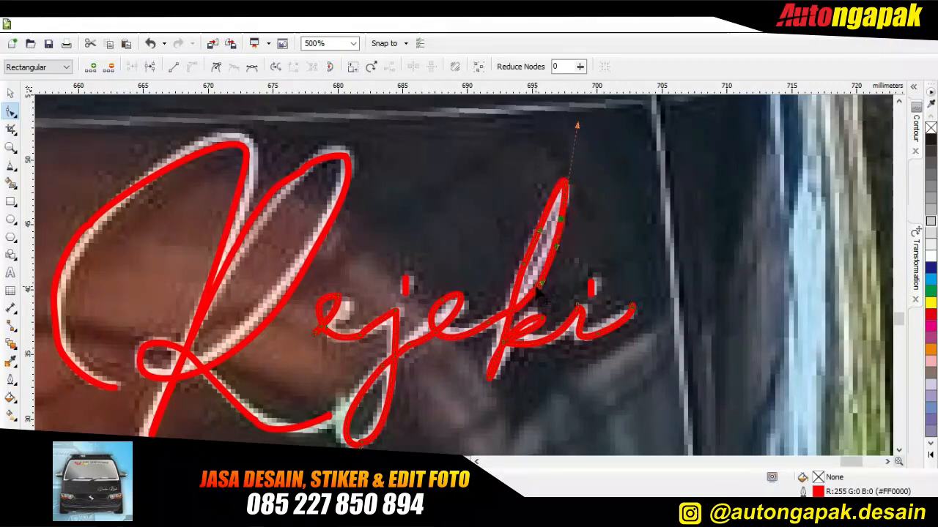
double_click(539, 284)
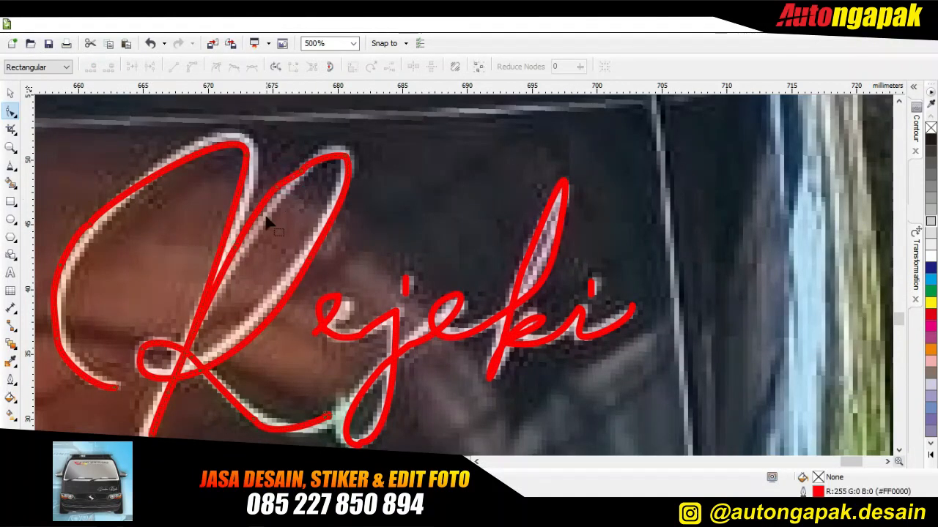
Step: Fill all parts of the front-view van drawing with solid black
scroll(45, 342, "down", 2)
scroll(414, 249, "down", 5)
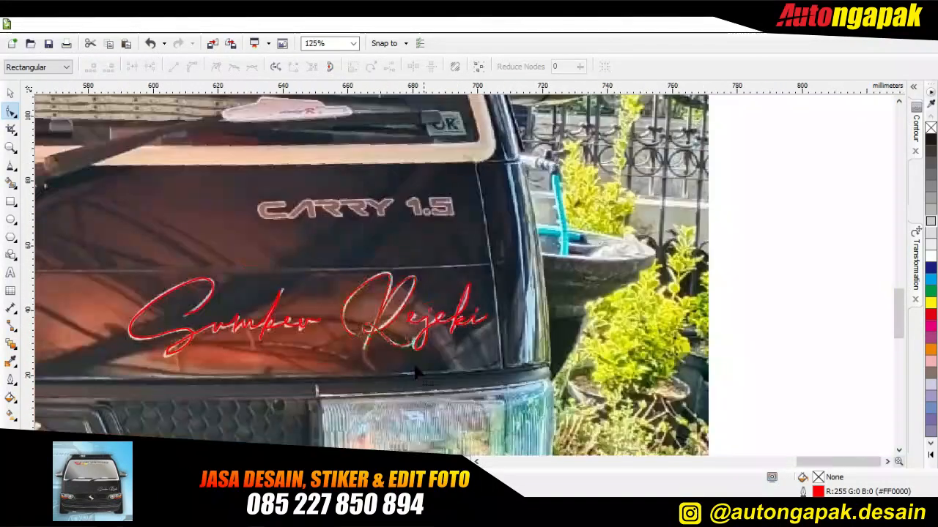
scroll(199, 310, "up", 4)
scroll(164, 266, "down", 2)
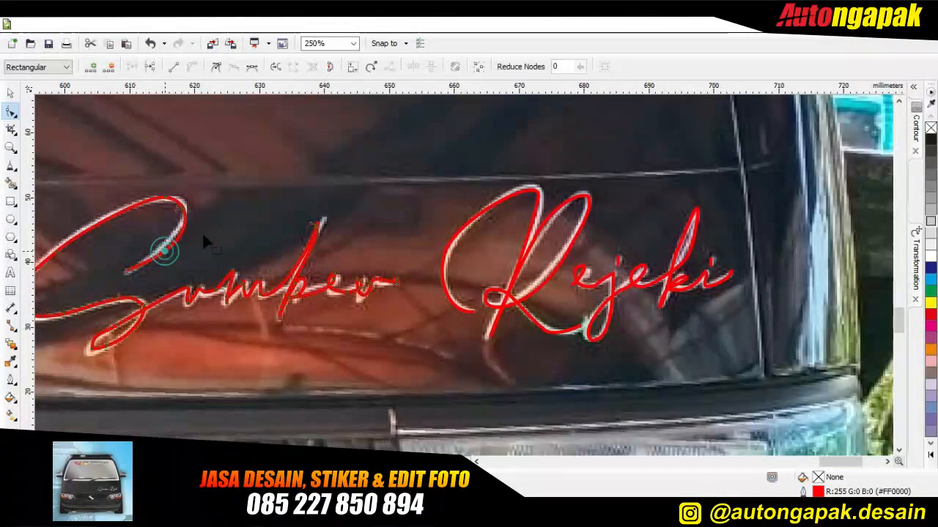
scroll(204, 240, "down", 3)
key("space")
left_click(657, 235)
scroll(650, 240, "down", 2)
left_click(727, 236)
scroll(392, 194, "up", 1)
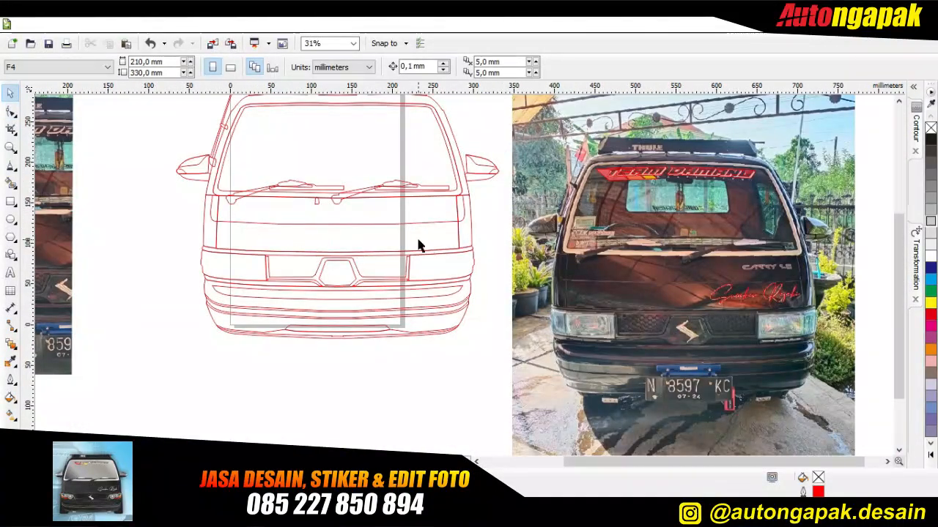
left_click_drag(145, 382, 499, 129)
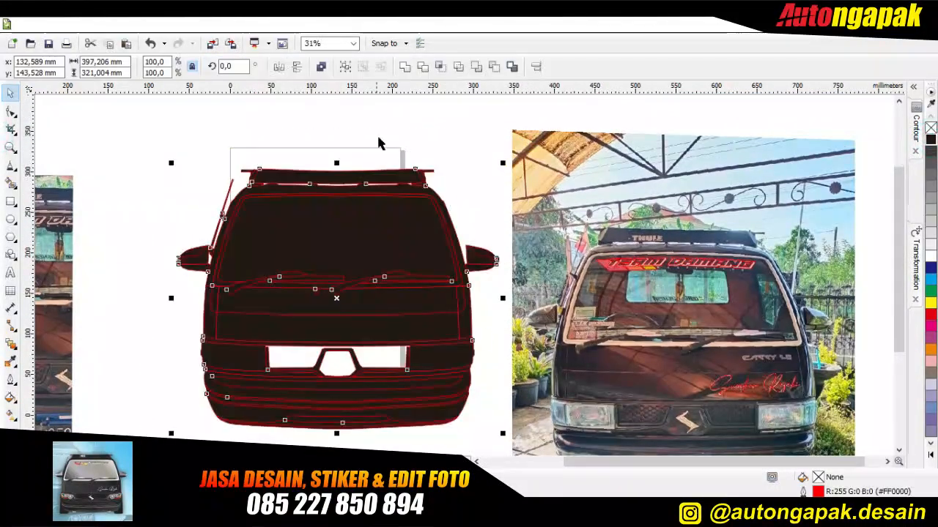
left_click(379, 142)
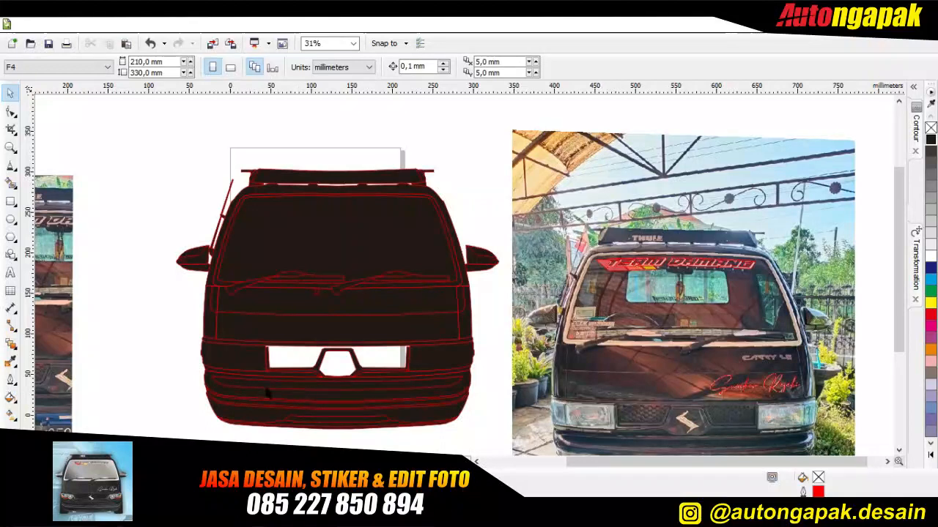
Step: Draw a closed outline around the whole grille opening, following its top edge, sides and the lower body line
scroll(289, 378, "up", 1)
left_click(10, 165)
scroll(235, 320, "up", 1)
left_click(262, 324)
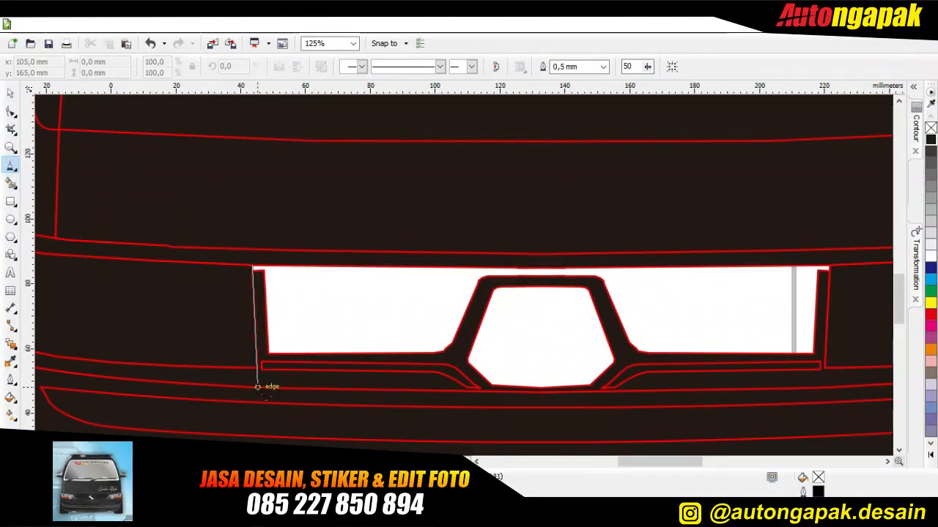
left_click(258, 387)
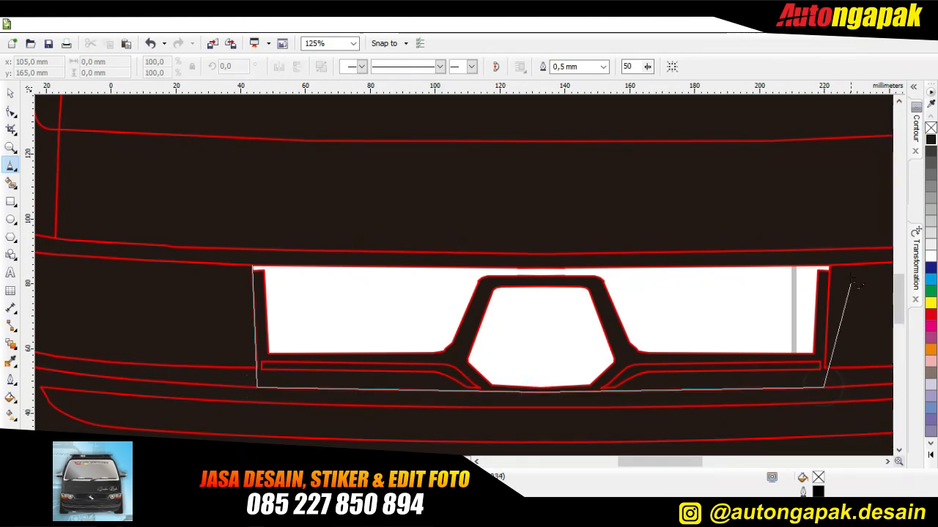
left_click(829, 265)
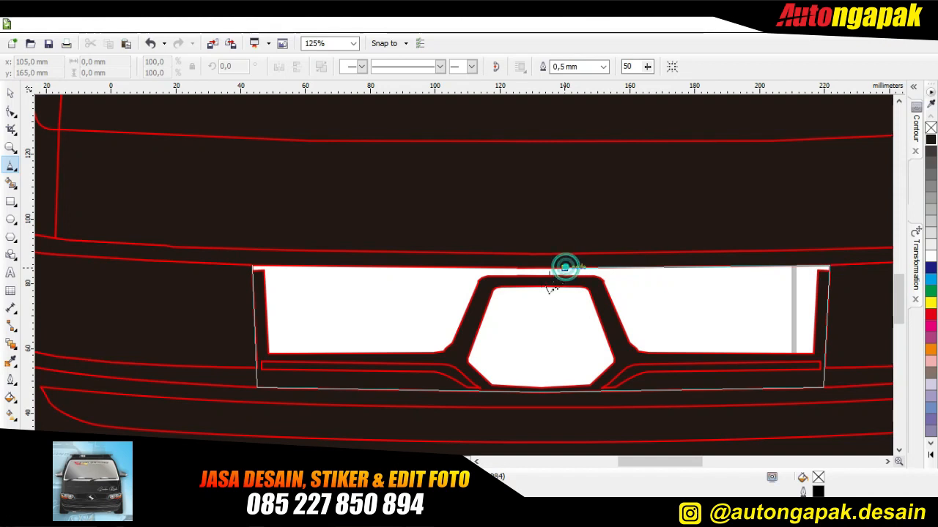
left_click(251, 262)
Step: Fill the new grille outline with 100% black and send it back one level behind the grille lines
scroll(725, 366, "down", 4)
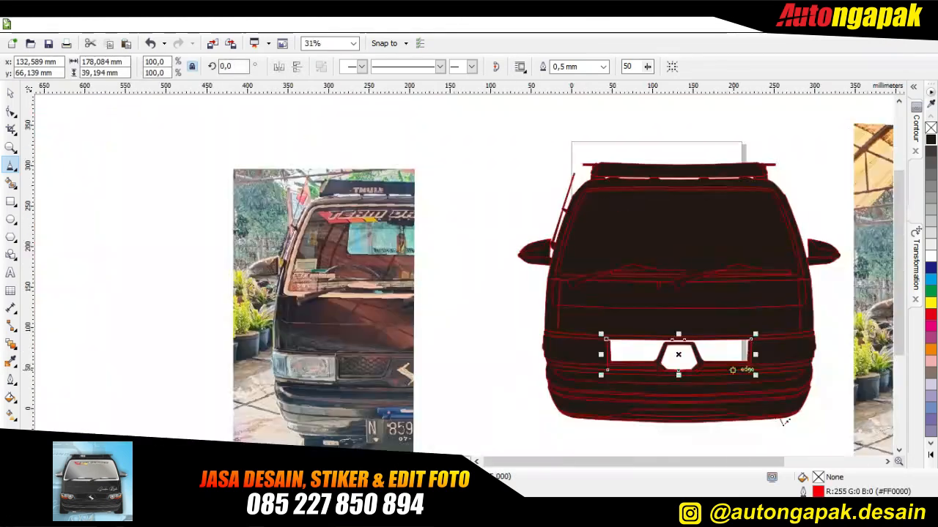
left_click(887, 463)
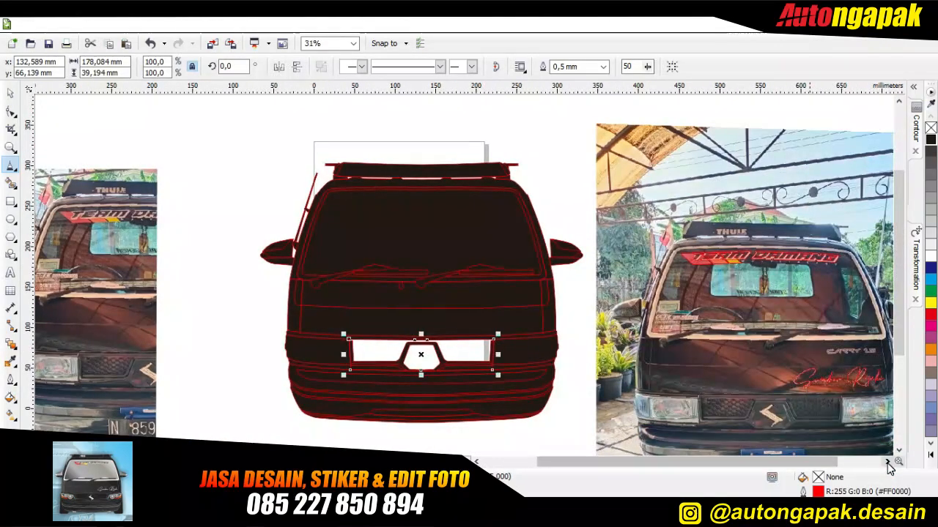
left_click(930, 140)
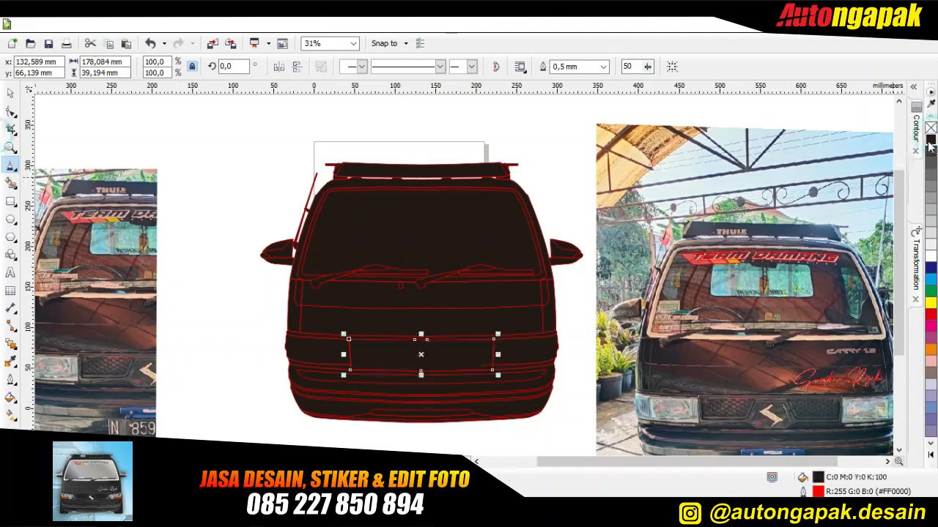
left_click(9, 97)
left_click(354, 342)
key("ctrl+Page_Down")
left_click(298, 158)
mouse_move(200, 109)
left_mouse_down()
mouse_move(419, 393)
mouse_move(590, 429)
left_mouse_up()
left_click(818, 478)
left_click(403, 111)
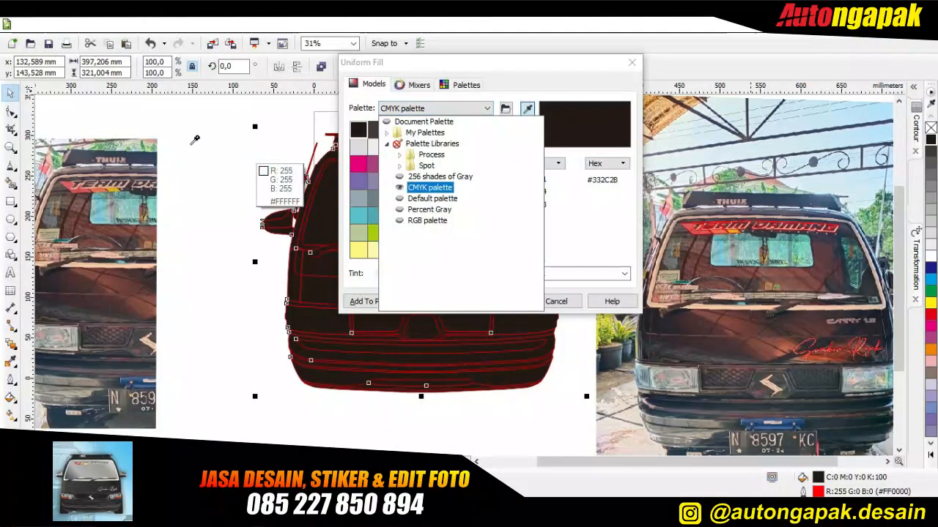
left_click(556, 301)
Step: Save the drawing and clear the selection
left_click(26, 29)
left_click(42, 96)
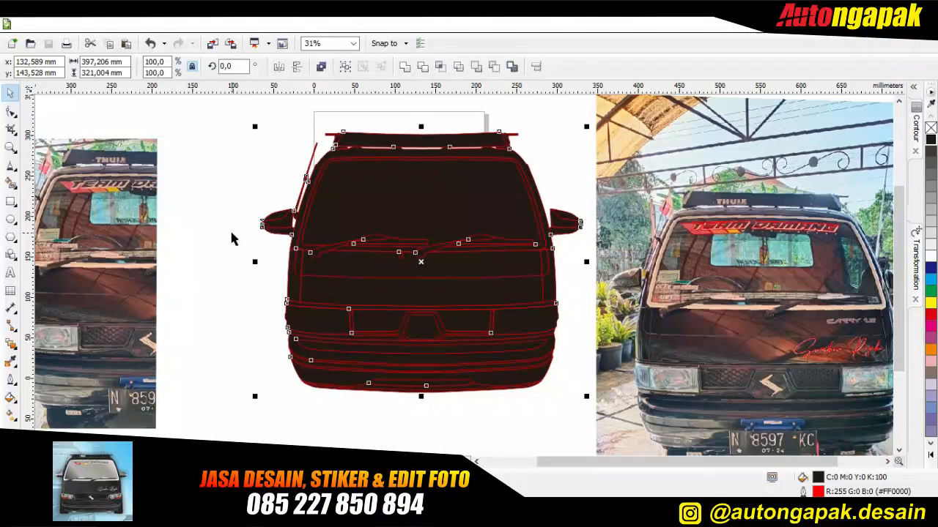
left_click(554, 173)
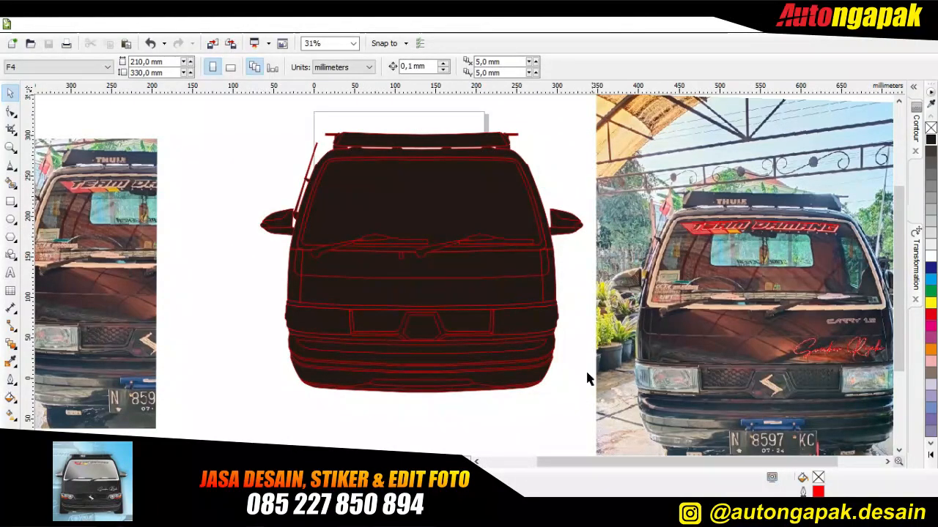
left_click(411, 386)
left_click(369, 406)
Step: Apply a uniform CMYK fill of C 93, M 88, Y 89, K 80 to the entire van drawing
left_click_drag(226, 103, 606, 428)
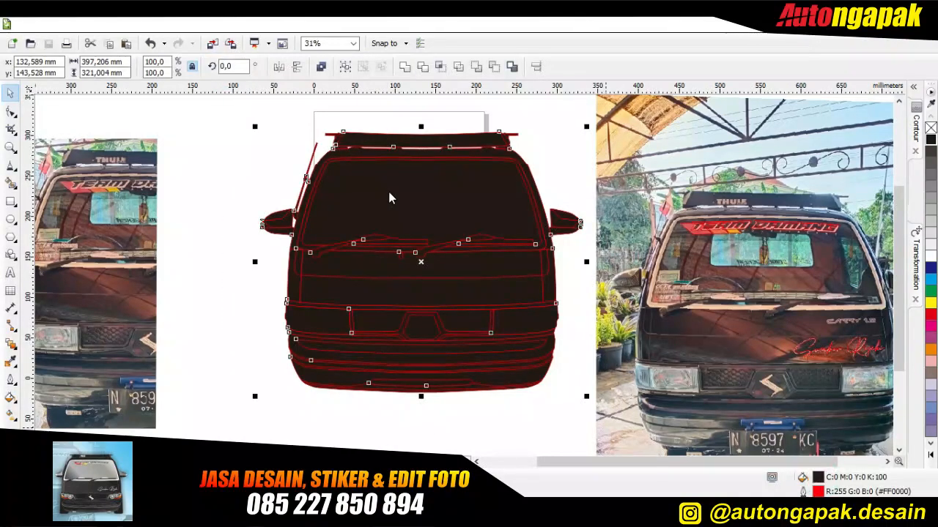
key("shift+F11")
left_click(370, 84)
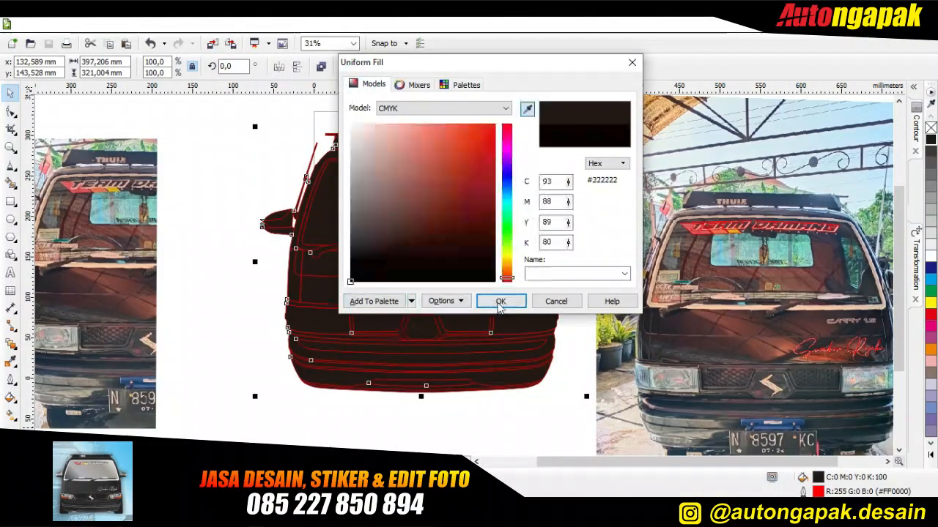
left_click(499, 302)
left_click(227, 200)
Step: Fill the frame strip around the windshield with white
left_click(529, 194)
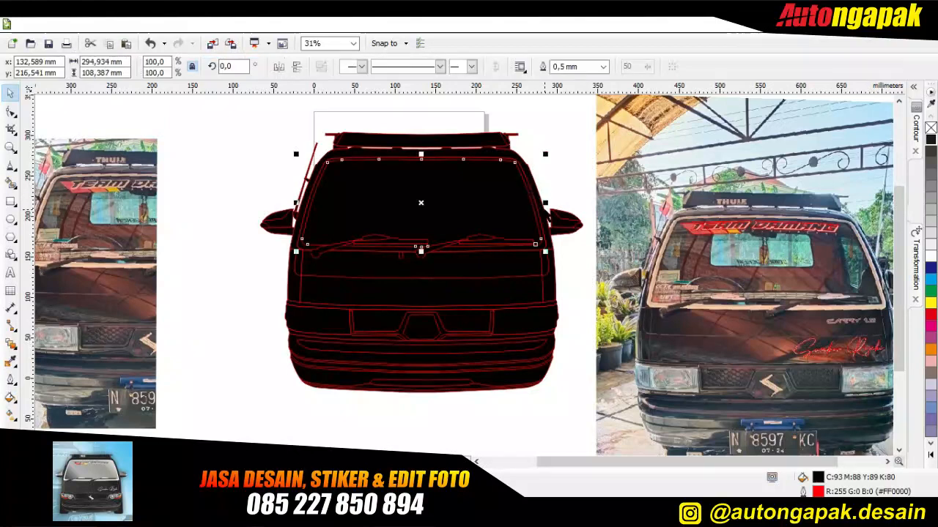
left_click(557, 121)
left_click(533, 176)
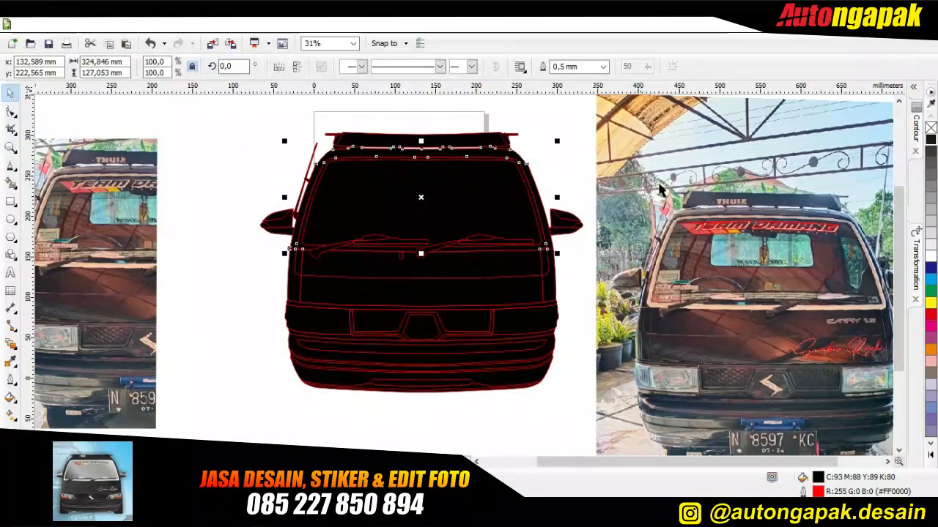
scroll(548, 217, "up", 1)
left_click(573, 282)
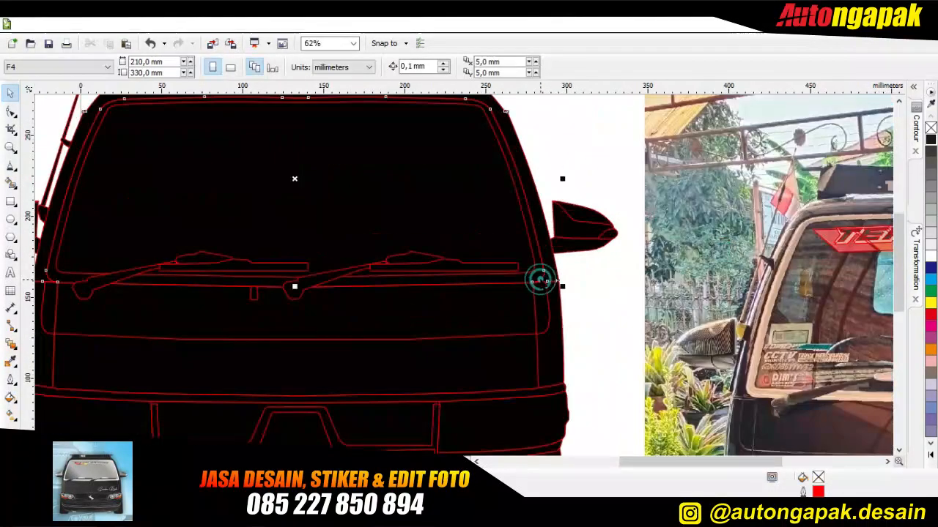
left_click(546, 114)
left_click(491, 120)
left_click(929, 256)
left_click(593, 145)
Step: Shade the right-hand side mirror with a dark grey upper face, a 60% black lower face and a 10% black tip
scroll(592, 143, "down", 1)
scroll(606, 212, "up", 1)
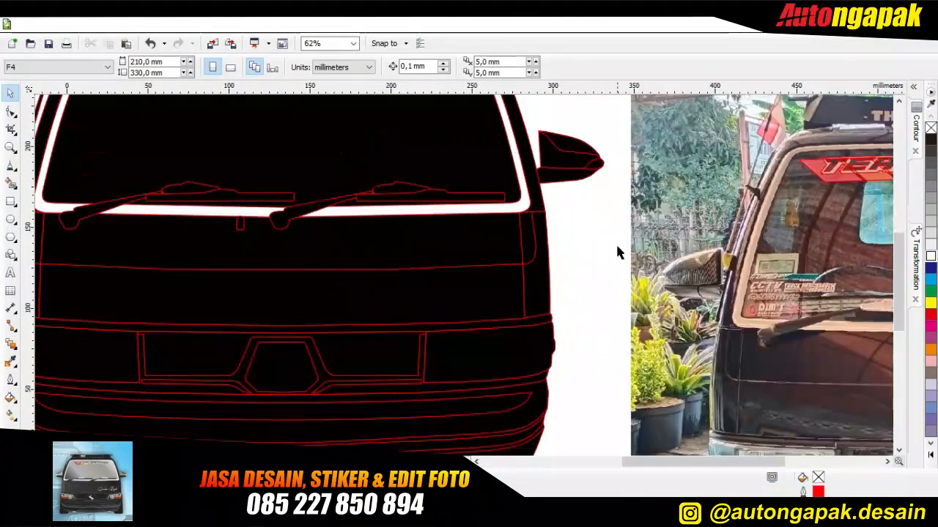
left_click(567, 143)
left_click(931, 164)
left_click(582, 224)
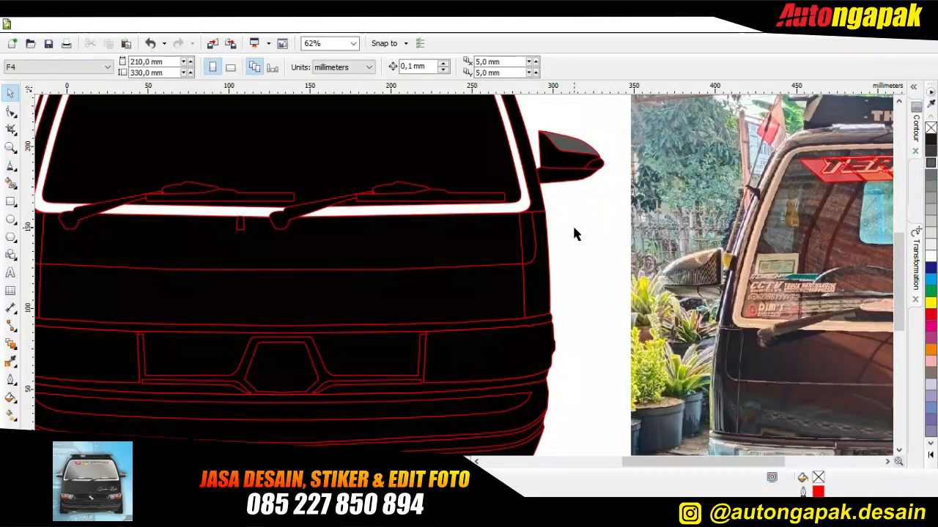
left_click(562, 160)
left_click(930, 186)
left_click(576, 209)
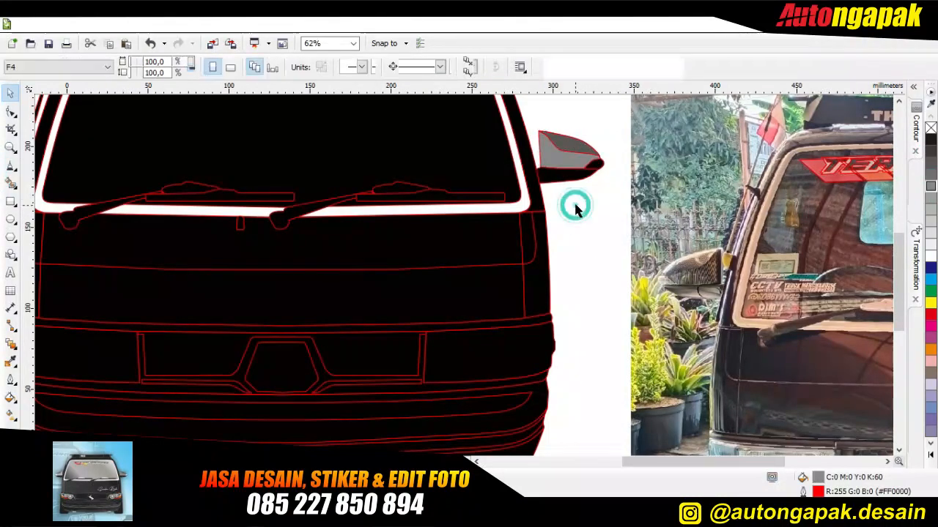
left_click(593, 164)
left_click(930, 254)
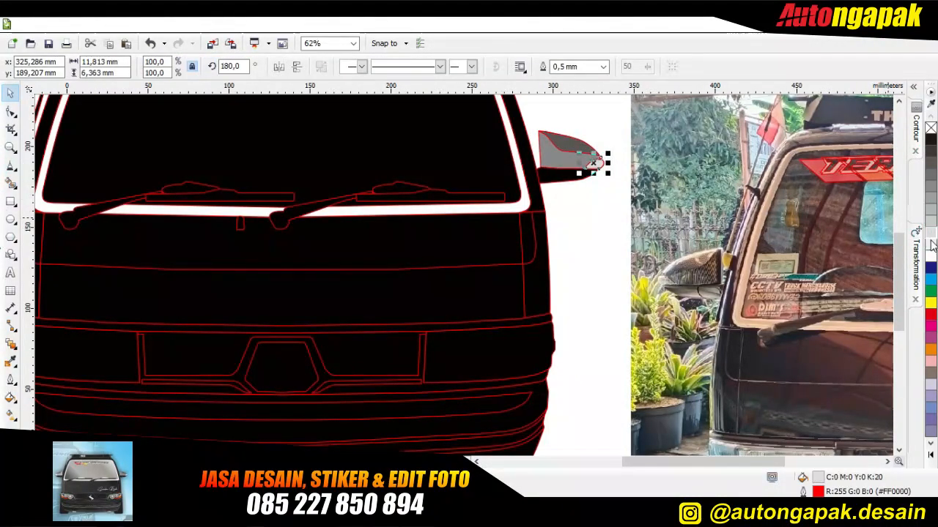
left_click(574, 207)
left_click(593, 163)
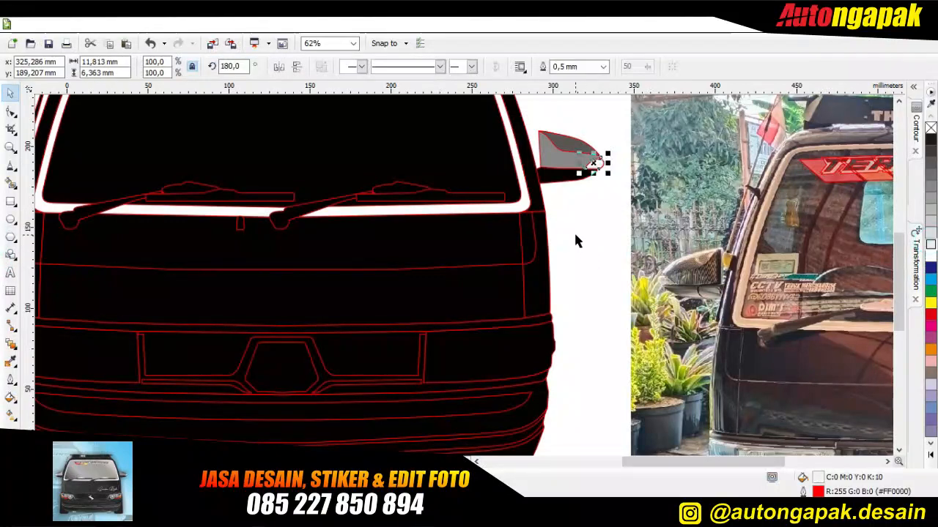
Step: Fill the left-hand side mirror's faces in grey shades and its tip in a light colour, matching the opposite mirror
scroll(577, 231, "down", 2)
left_click(282, 192)
left_click(932, 220)
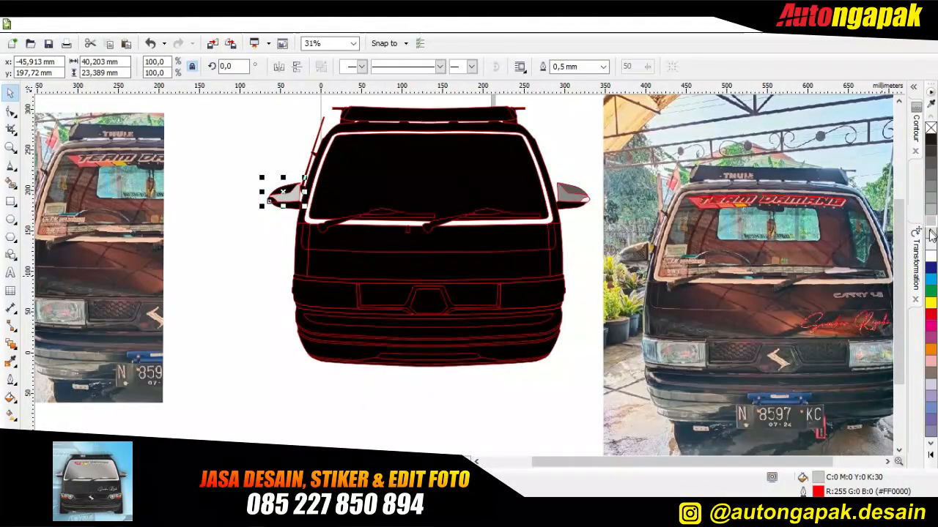
left_click(926, 211)
left_click(236, 256)
left_click(283, 193)
left_click(270, 136)
left_click(286, 189)
left_click(930, 189)
left_click(210, 254)
left_click(269, 197)
left_click(285, 376)
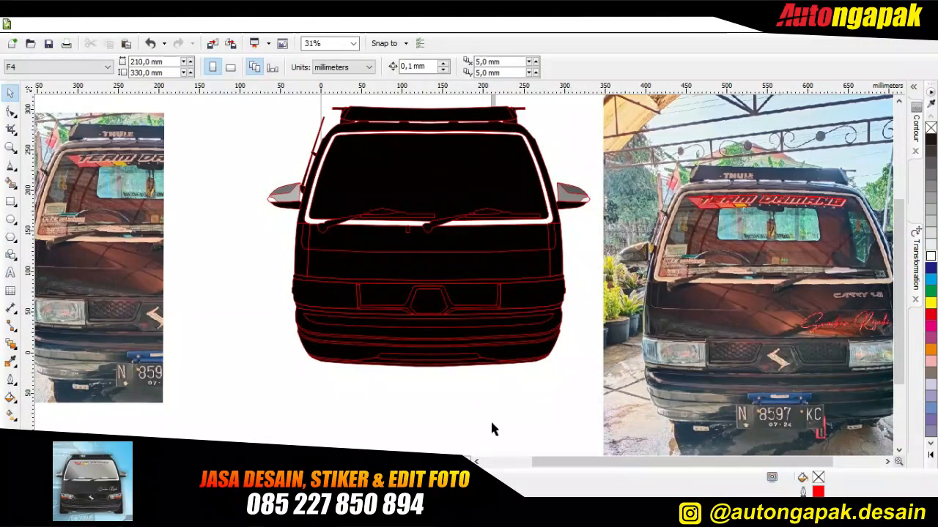
Step: Draw a white-filled circle about 2.1 mm across on the roof rack's left part and place a copy about 10 mm below it
scroll(358, 247, "up", 2)
scroll(146, 284, "down", 2)
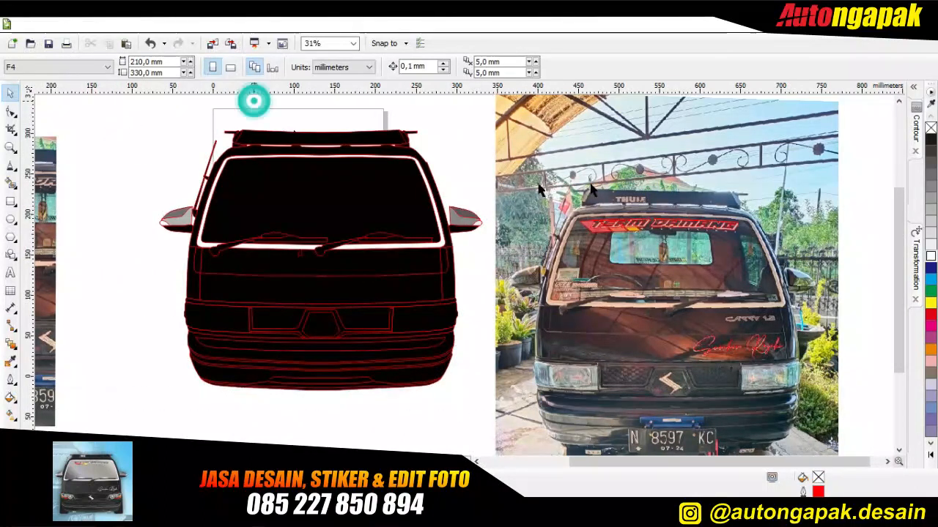
scroll(630, 202, "up", 3)
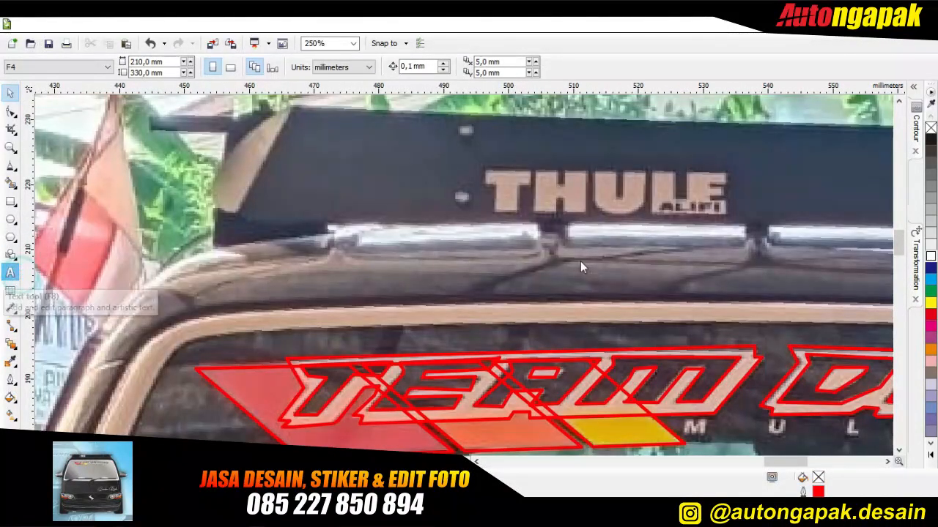
left_click(11, 273)
scroll(497, 197, "down", 2)
scroll(497, 196, "down", 1)
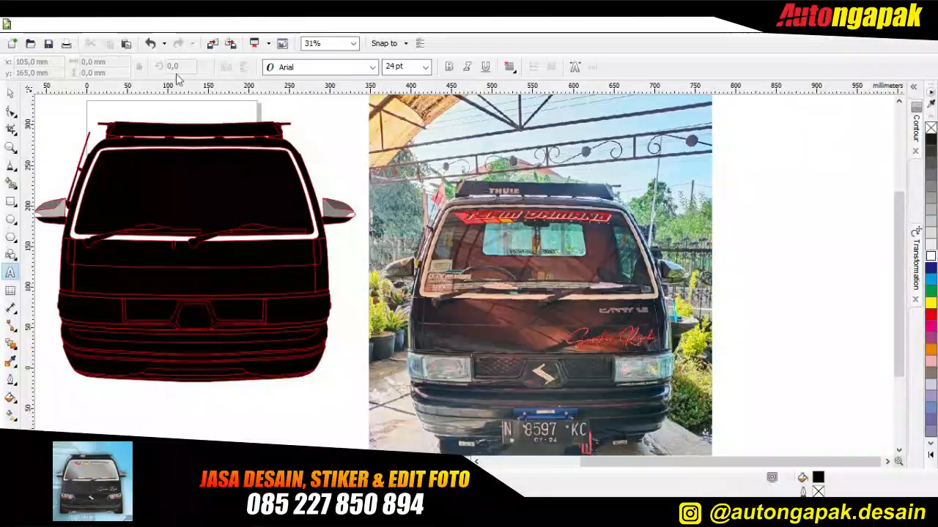
scroll(264, 134, "up", 4)
scroll(401, 237, "down", 2)
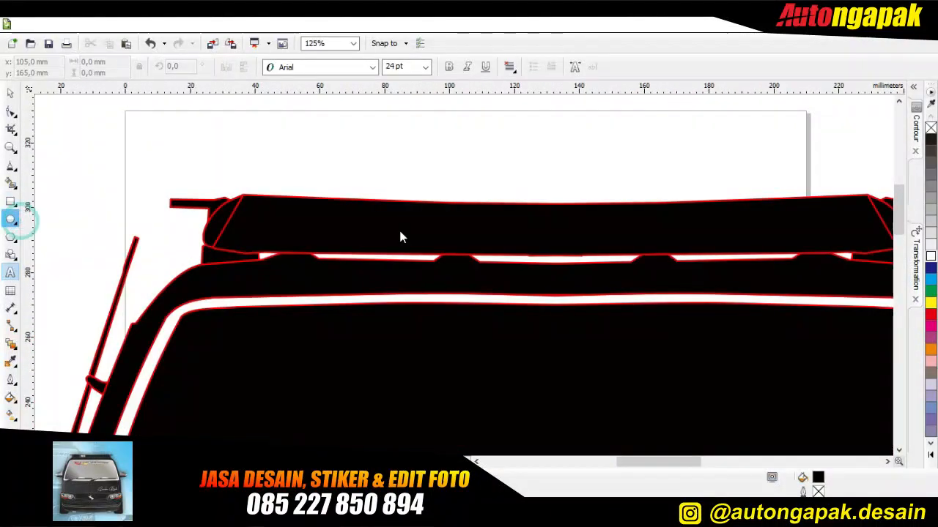
scroll(401, 237, "up", 1)
left_click(497, 217)
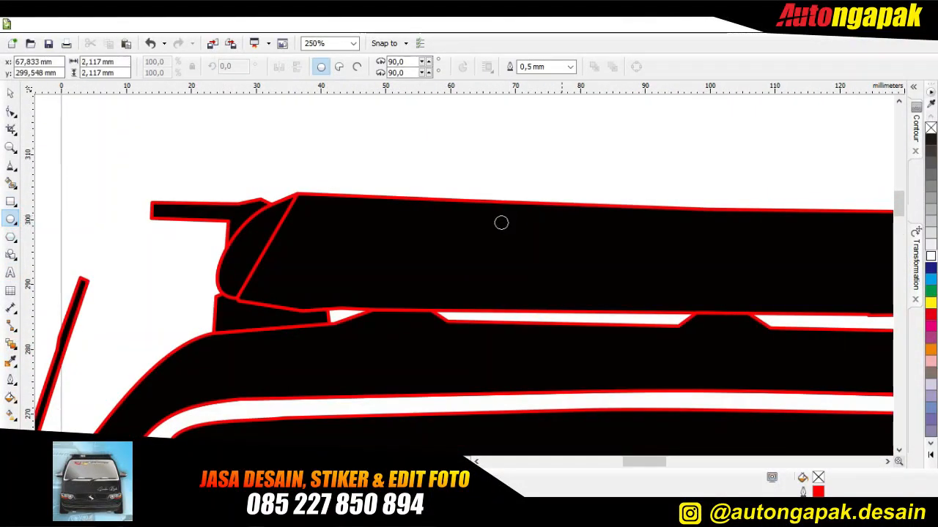
left_click(501, 222)
right_click(499, 289)
left_click(518, 313)
Step: Weld the two small roof rack circles into one object
scroll(557, 312, "down", 2)
left_click(886, 461)
left_click(10, 93)
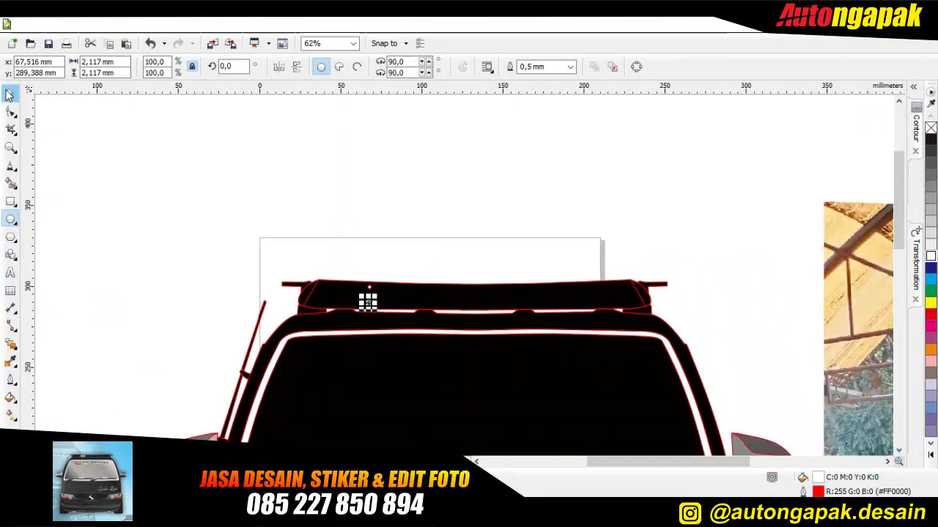
left_click(207, 126)
left_click_drag(353, 244, 389, 330)
left_click(405, 65)
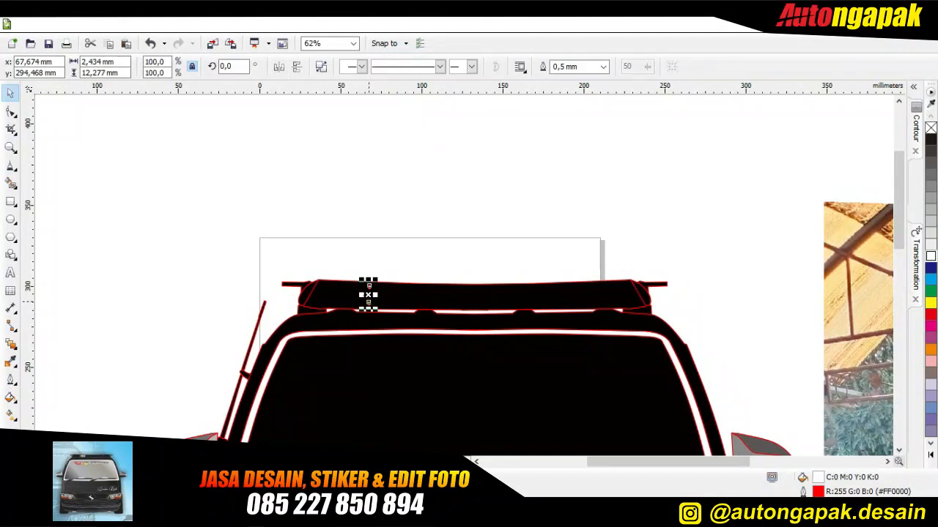
Step: Place a copy of the welded circle pair near the right end of the roof rack, at about 198 mm horizontally
left_click(614, 319)
key("ctrl+z")
right_click(581, 295)
left_click(620, 319)
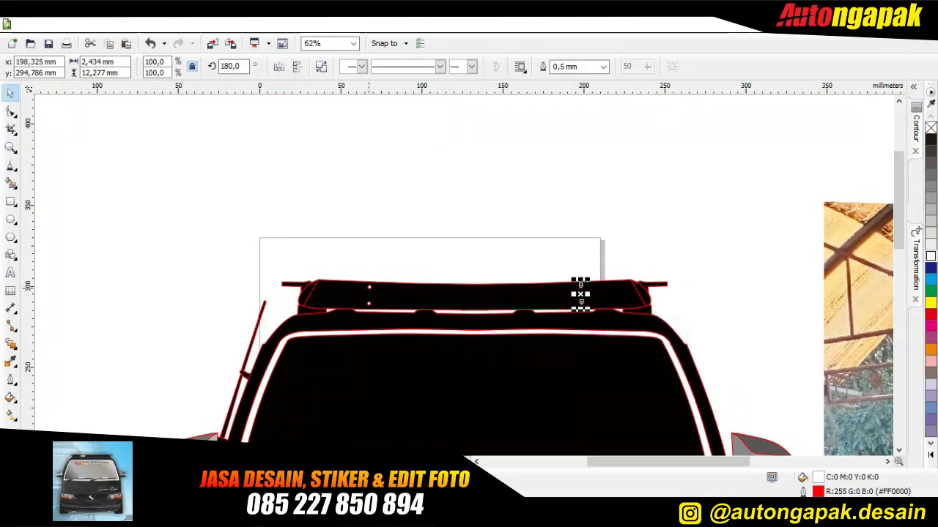
left_click(369, 287, "shift")
left_click(663, 194)
scroll(688, 267, "down", 1)
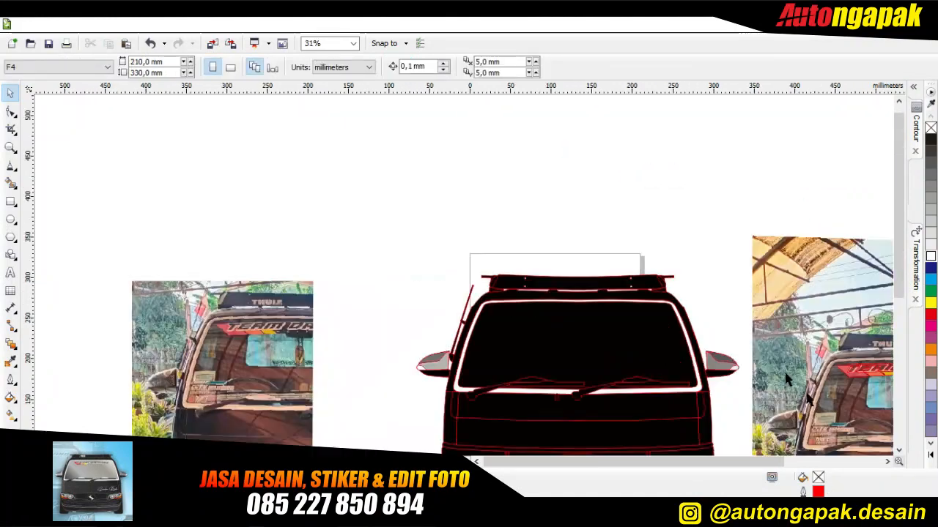
Step: Fill both headlights of the van drawing with light grey
left_click(898, 450)
left_click(898, 450)
left_click(898, 450)
left_click(887, 462)
left_click(887, 463)
left_click(887, 462)
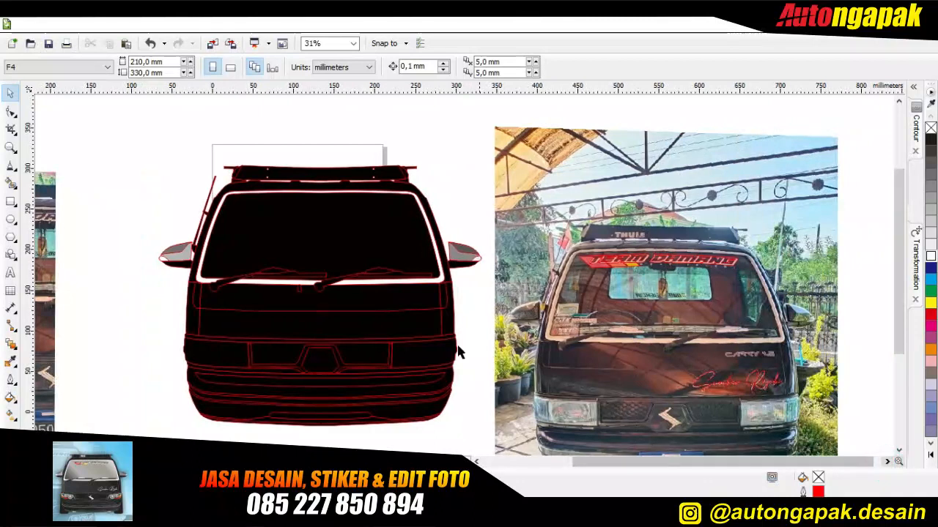
left_click(438, 352)
left_click(931, 233)
key("Tab")
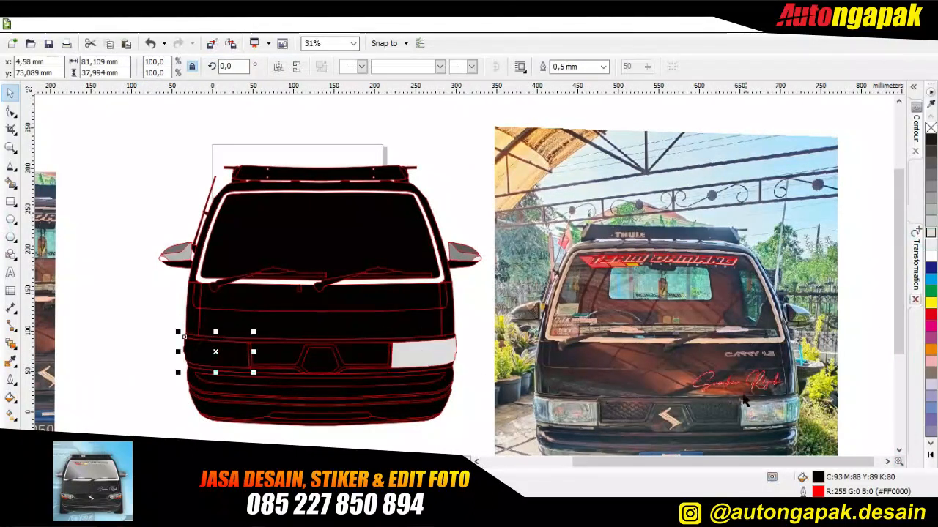
left_click(931, 231)
left_click(475, 427)
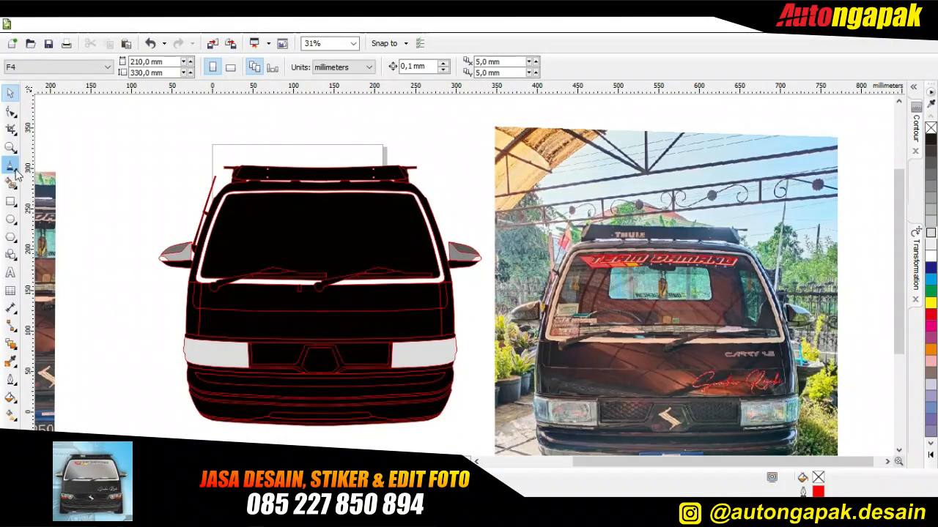
Step: Change the outline colour of the whole van drawing from red to grey (#999999)
mouse_move(134, 134)
left_mouse_down()
mouse_move(387, 426)
mouse_move(500, 428)
left_mouse_up()
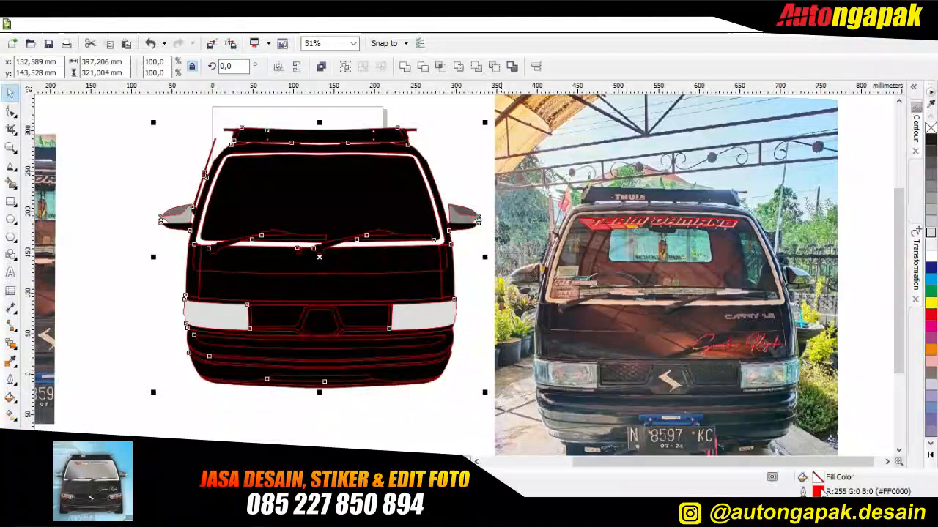
key("F12")
left_click(414, 150)
left_click(388, 172)
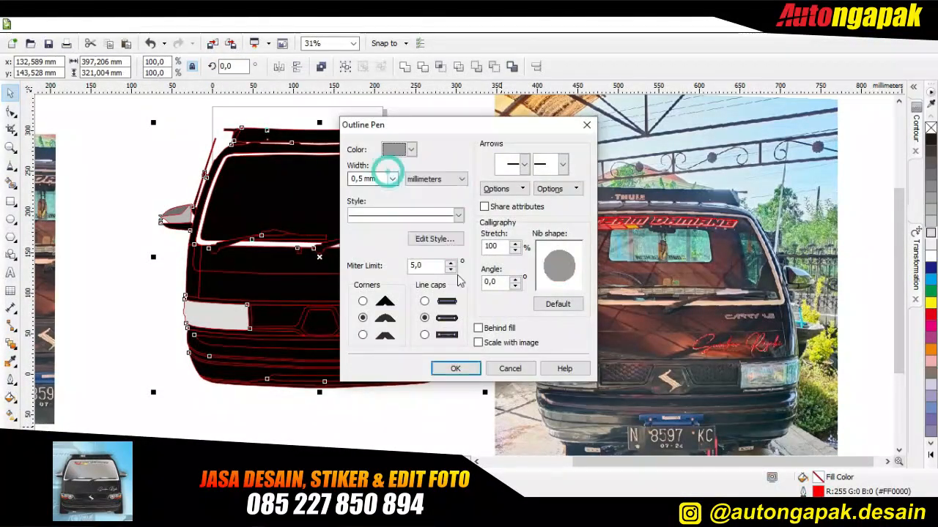
left_click(444, 366)
left_click(97, 249)
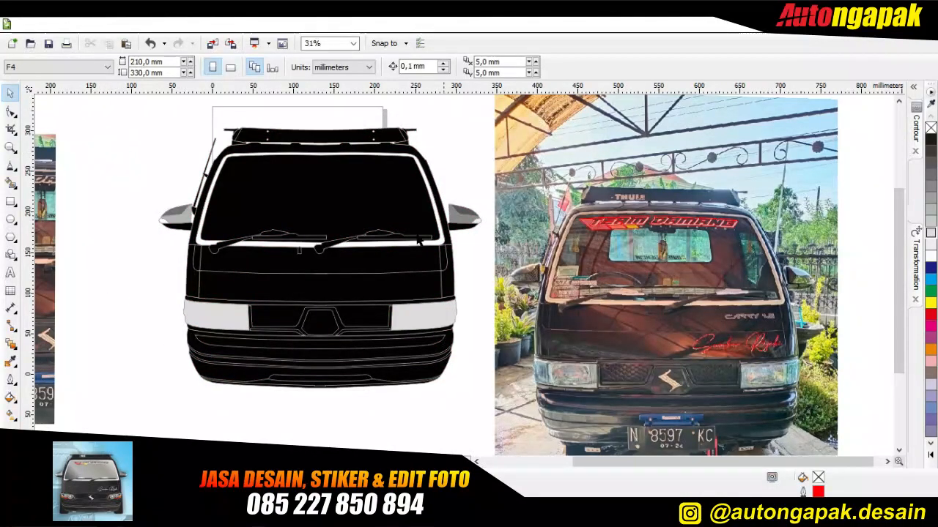
Step: Give the windshield a two-colour linear fountain fill, black to white at 45°, with the mid-point shifted towards black
left_click(254, 189)
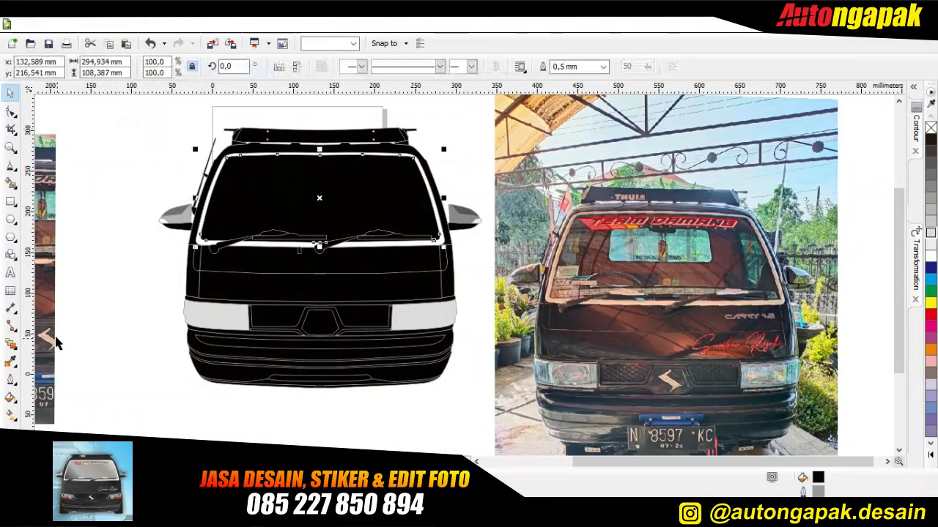
left_click(10, 397)
left_click(67, 315)
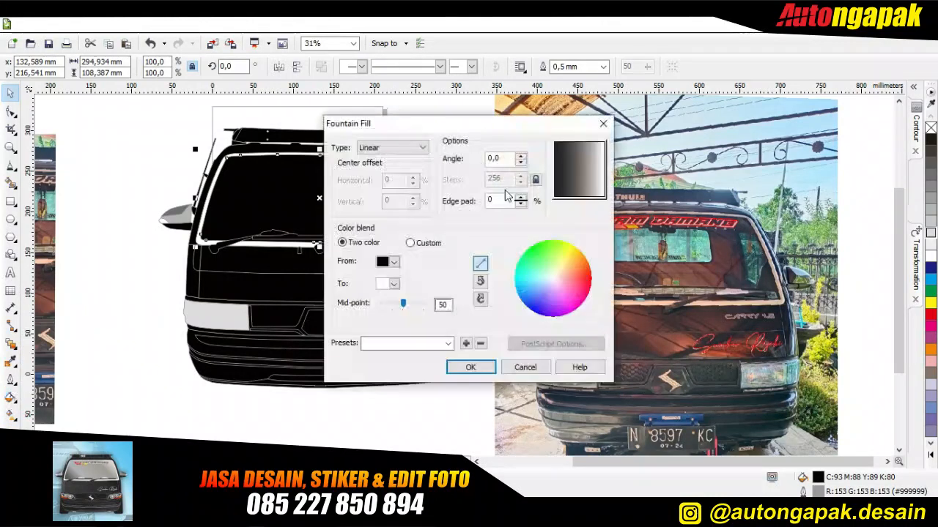
double_click(502, 159)
type("45")
left_click_drag(403, 303, 381, 303)
left_click(468, 369)
left_click(154, 397)
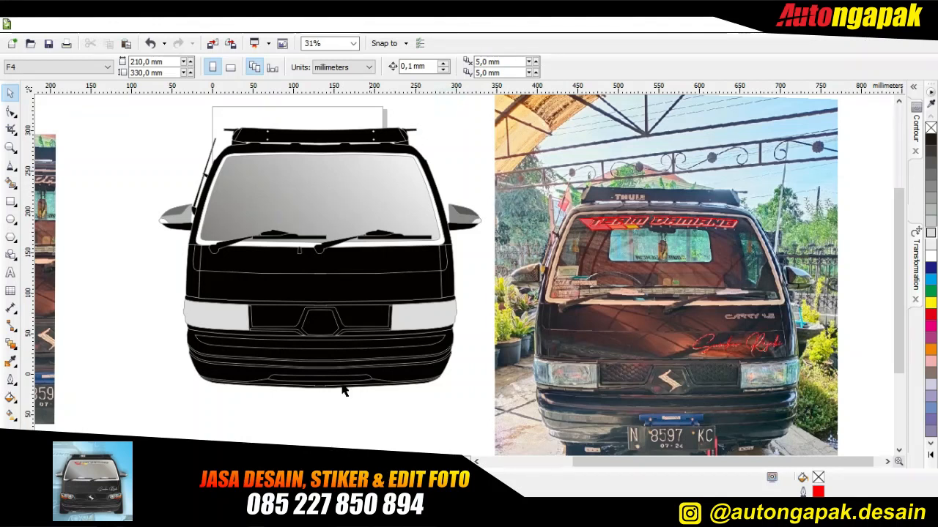
Step: Move the traced TEAM DAMANG sticker outlines from the photo onto the upper part of the drawn windshield
left_click(594, 218)
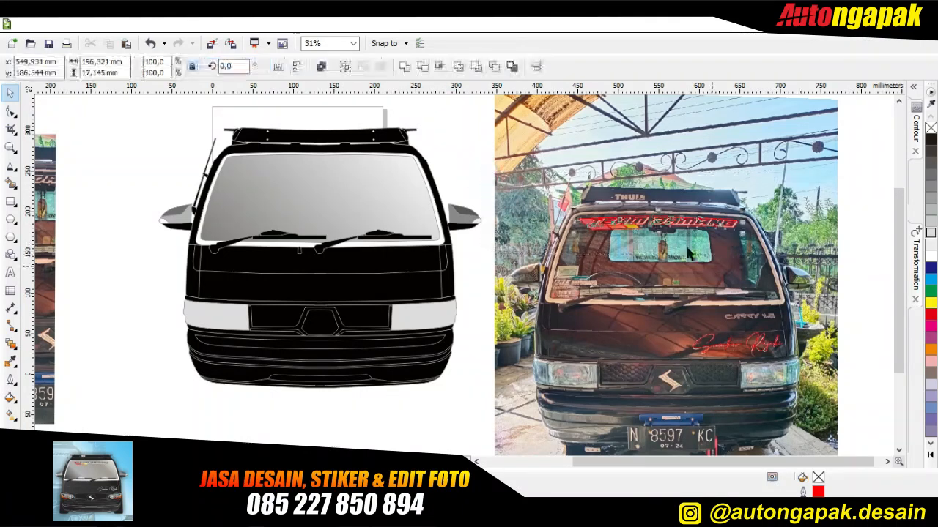
left_click_drag(593, 219, 346, 172)
left_click(377, 195)
left_click(161, 145)
scroll(226, 157, "up", 2)
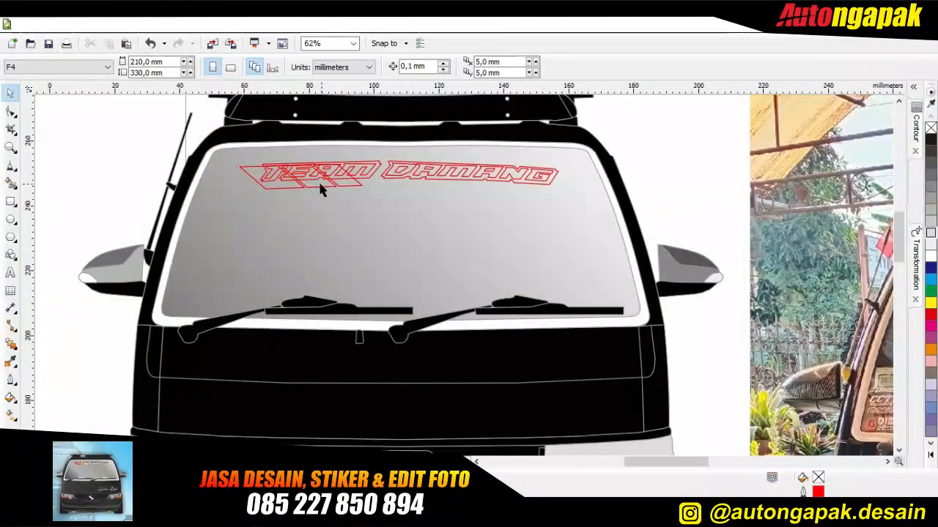
Step: Change the windshield's fountain fill to a custom blend with extra grey colour stops, including a dark one at 1%
scroll(294, 190, "down", 2)
left_click(425, 212)
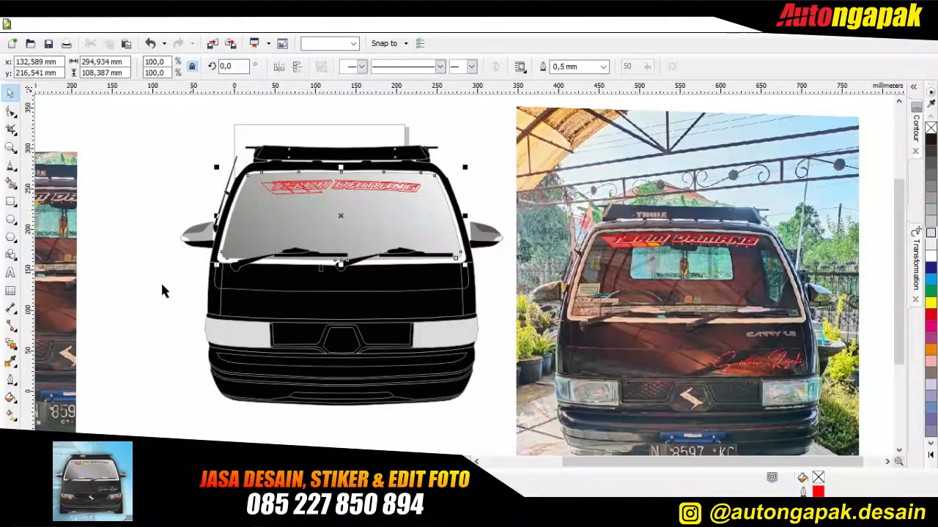
left_click(10, 397)
left_click(95, 314)
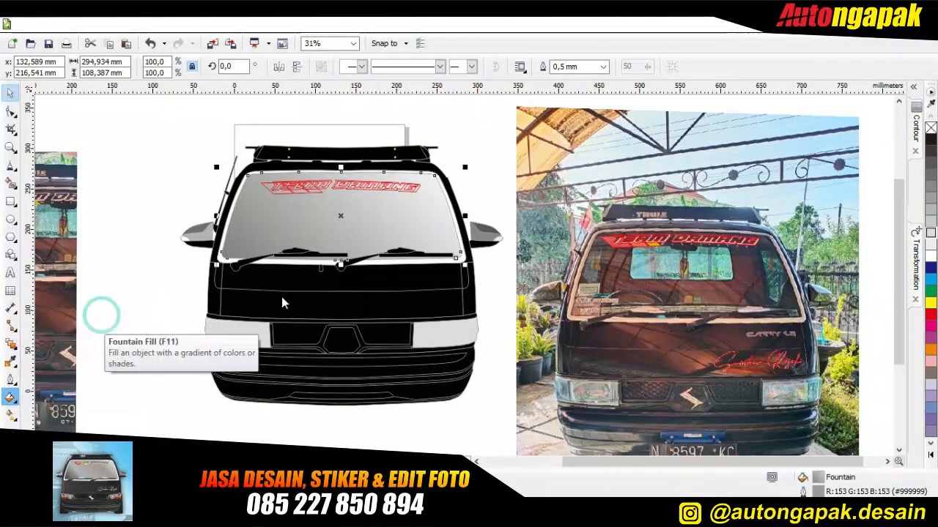
left_click(410, 243)
double_click(444, 283)
double_click(386, 283)
left_click(509, 255)
double_click(346, 283)
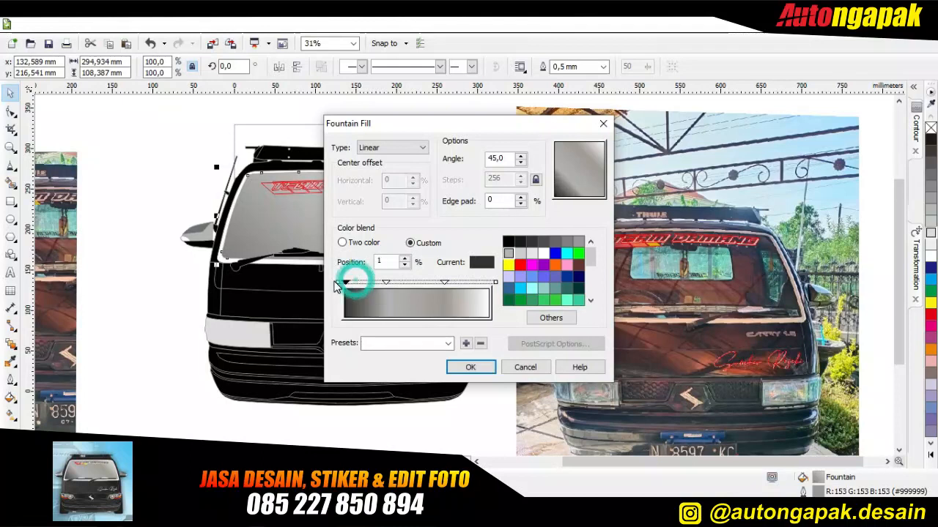
left_click(477, 368)
left_click(137, 175)
scroll(297, 182, "up", 1)
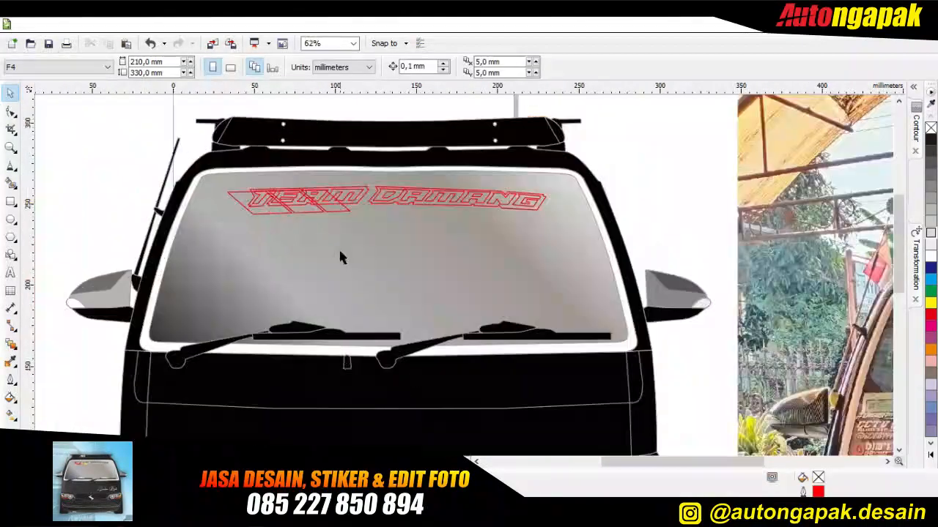
Step: Fill the three slanted stripes behind the TEAM lettering red, orange and yellow
scroll(338, 251, "down", 1)
scroll(283, 214, "up", 1)
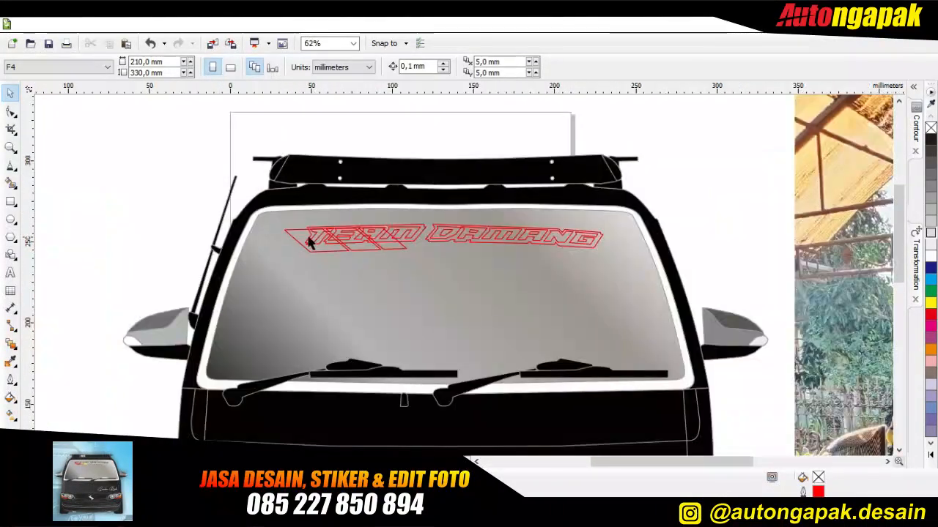
left_click(310, 242)
right_click(333, 250)
left_click(115, 176)
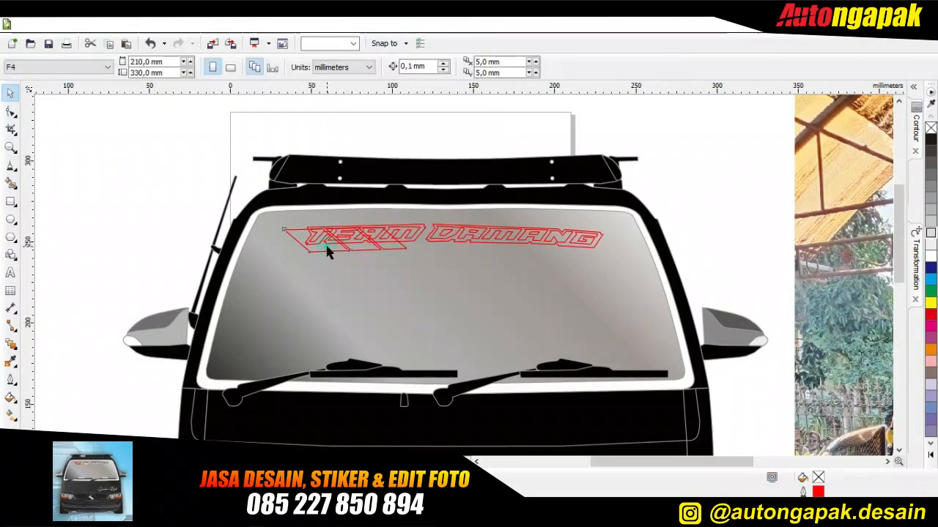
left_click(325, 247)
scroll(324, 247, "down", 1)
left_click(931, 315)
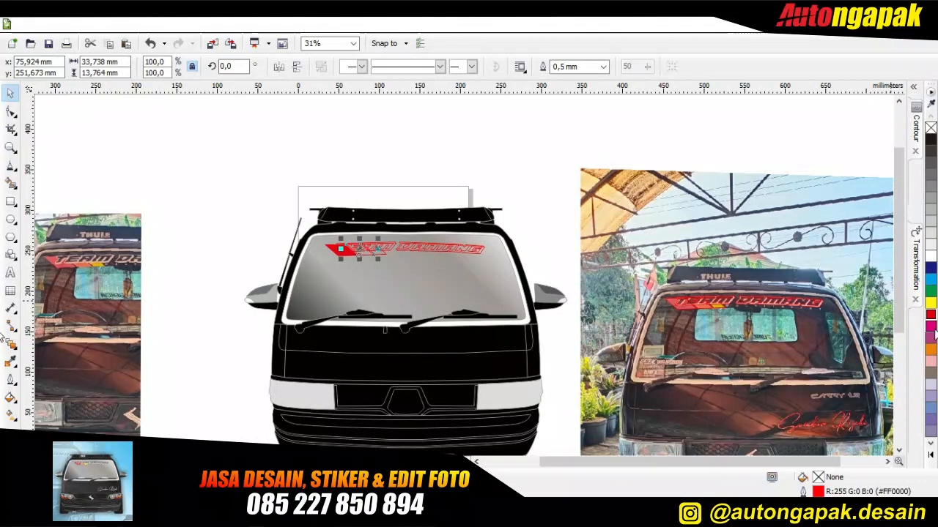
left_click(381, 252)
left_click(234, 201)
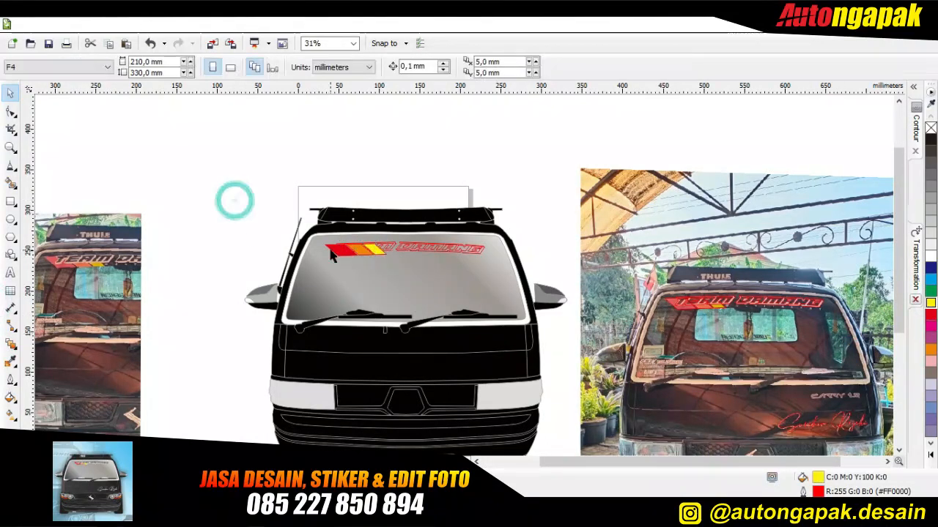
Step: Group the red, orange and yellow stripes into one object
scroll(322, 296, "up", 1)
left_click_drag(451, 279, 445, 272)
left_click(161, 224)
left_click(366, 253)
left_click(396, 260, "shift")
left_click(419, 260, "shift")
key("ctrl+g")
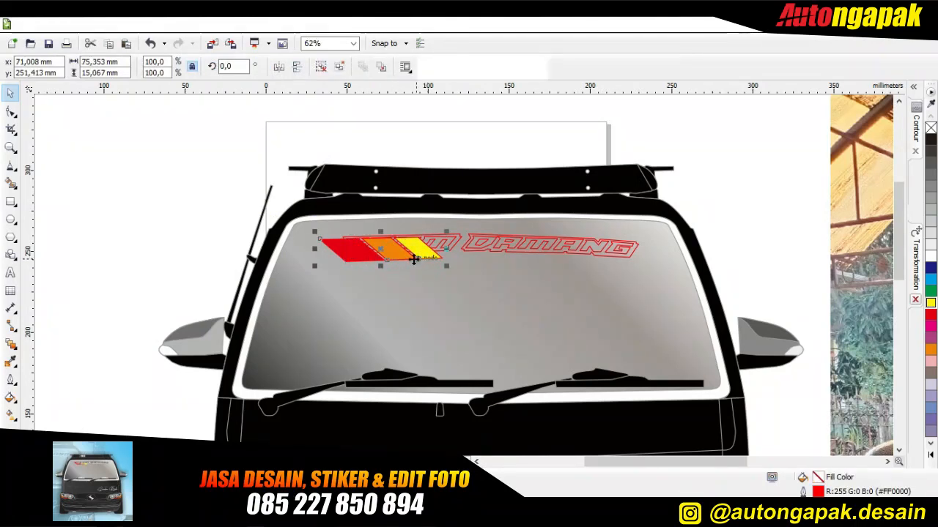
Step: Try to send the grouped stripes to the back
key("shift+Page_Down")
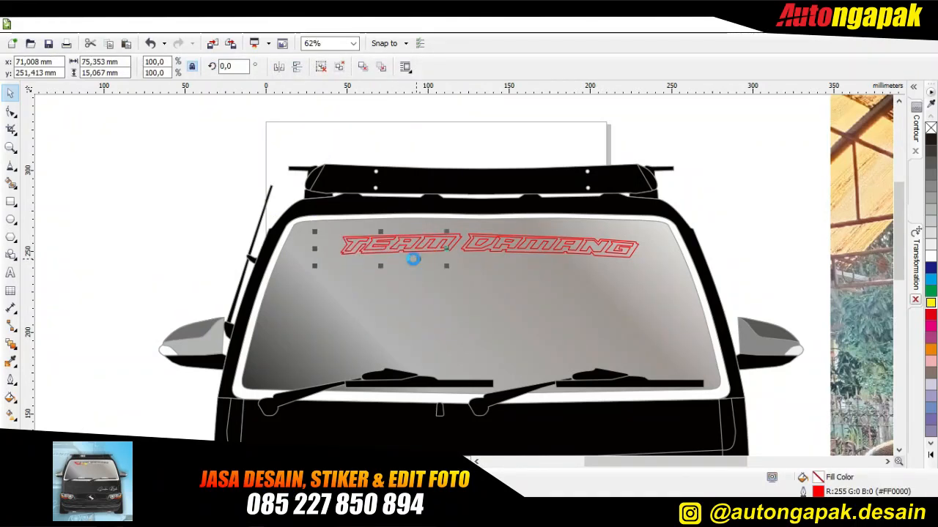
key("ctrl+z")
left_click(170, 209)
Step: Bring the TEAM letter outlines in front of the coloured stripes
scroll(382, 241, "up", 1)
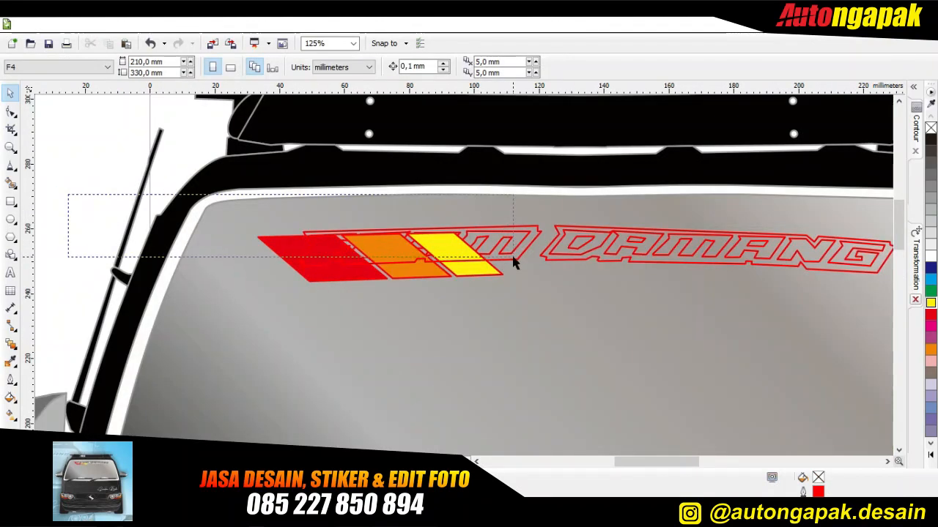
left_click_drag(514, 262, 514, 259)
left_click_drag(53, 177, 418, 303)
left_click(114, 176)
left_click(82, 413)
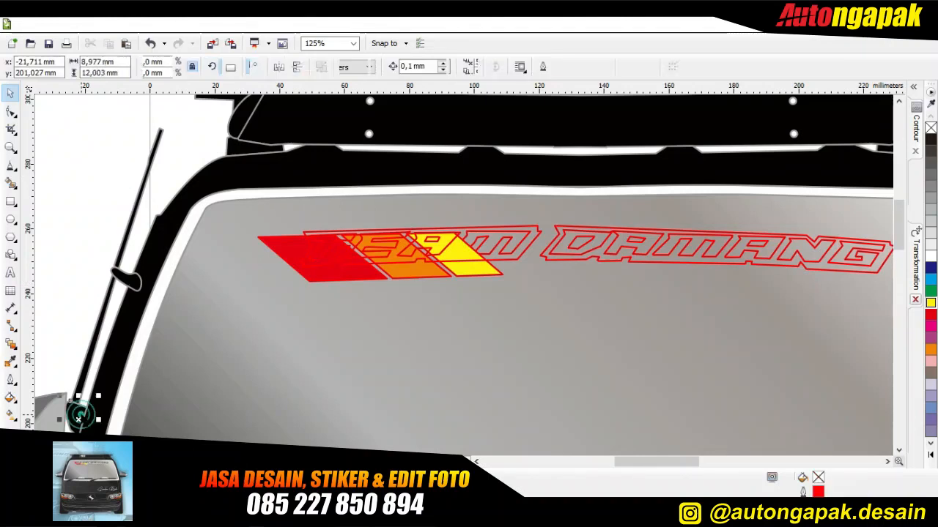
left_click(43, 211)
Step: Fill the letters T, E, A and M of the windshield sticker with black
left_click(331, 245)
left_click(930, 139)
left_click(390, 238)
left_click(185, 145)
left_click(362, 247)
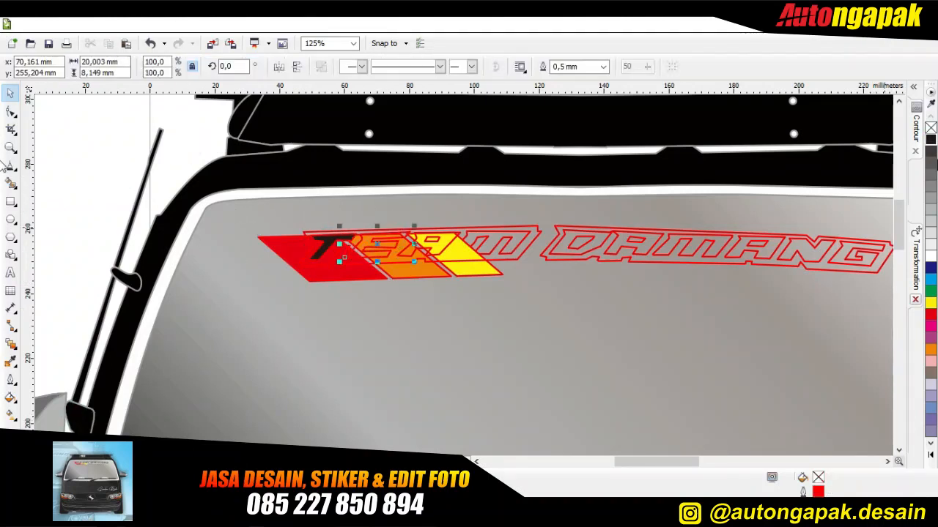
key("ctrl+r")
left_click(452, 234)
key("ctrl+r")
left_click(525, 238)
left_click(930, 139)
left_click(184, 145)
left_click(432, 239)
left_click(454, 236)
left_click(86, 172)
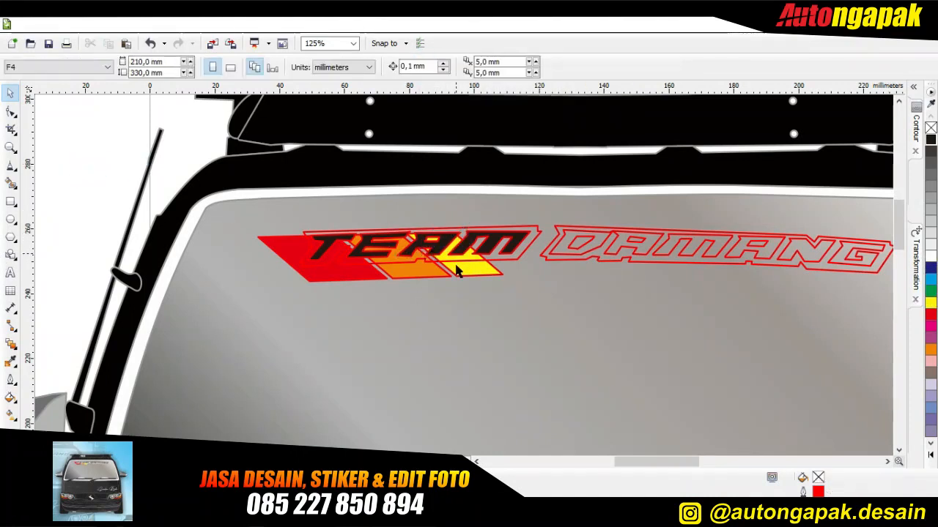
Step: Fill the outer border shapes around TEAM and DAMANG with white
left_click(540, 230)
left_click(930, 256)
key("Escape")
left_click(605, 247)
left_click(738, 232)
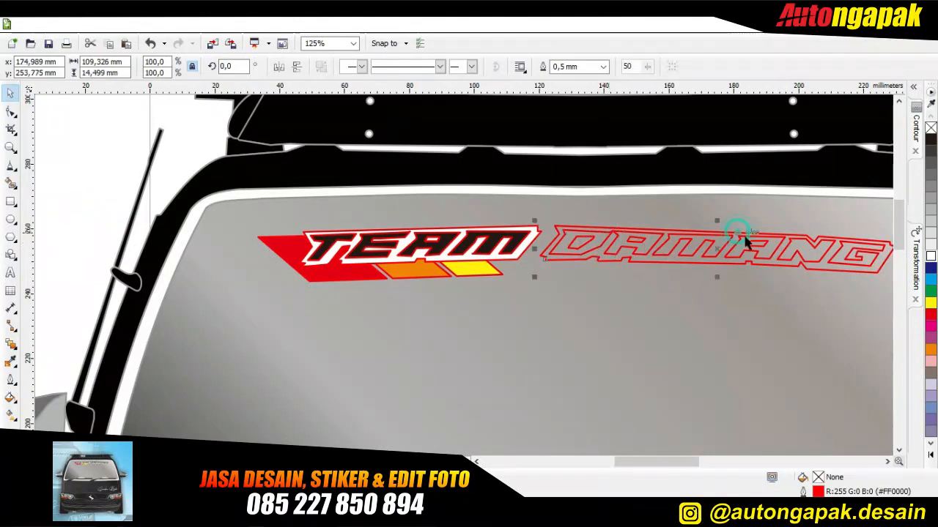
left_click(930, 256)
Step: Bring the DAMANG letters in front of their white border shape
key("shift+Page_Down")
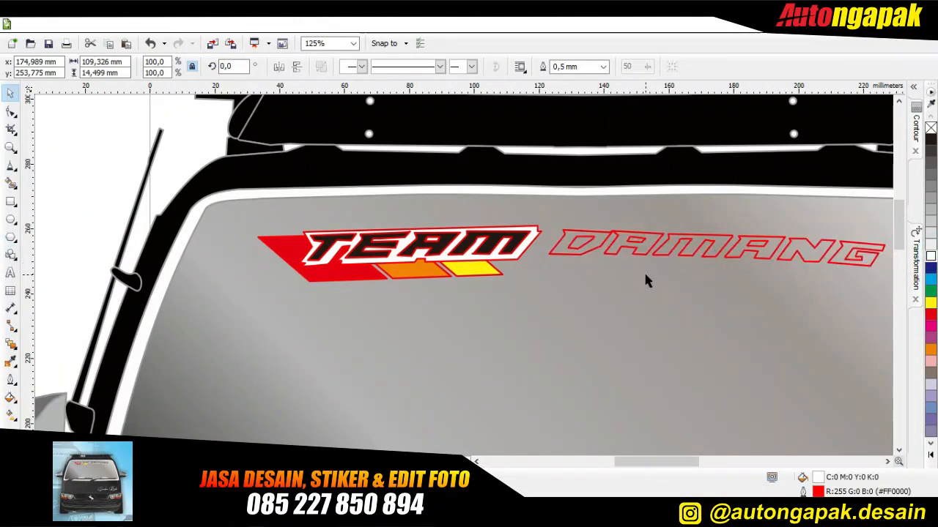
key("ctrl+z")
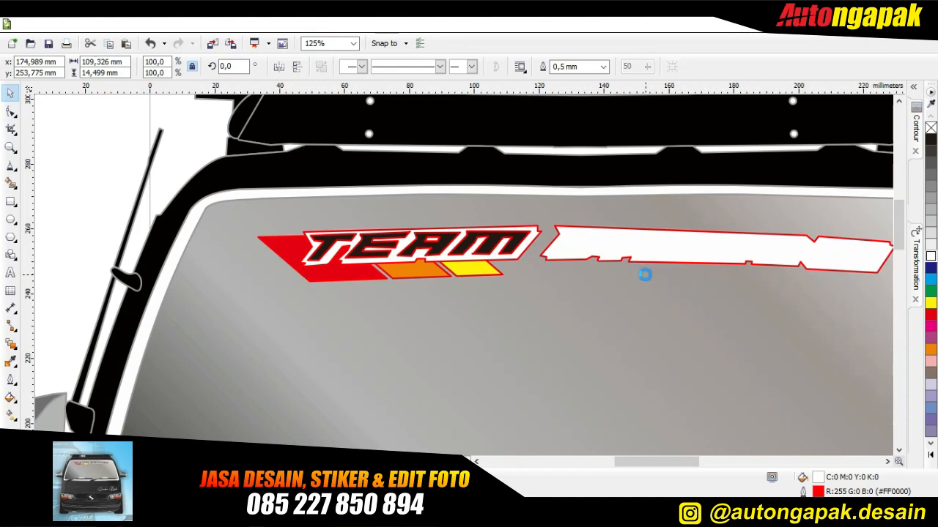
scroll(647, 280, "down", 2)
left_click_drag(874, 237, 596, 280)
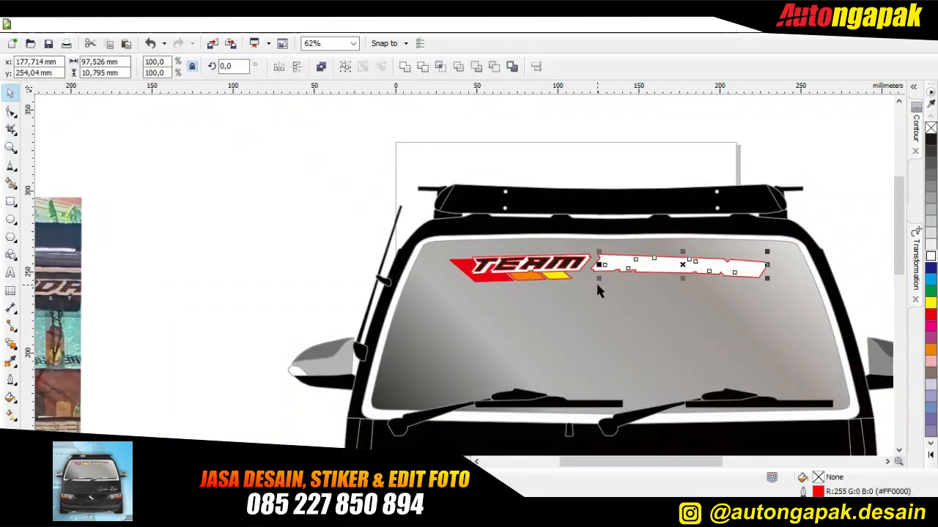
key("shift+Page_Up")
left_click_drag(869, 214, 592, 299)
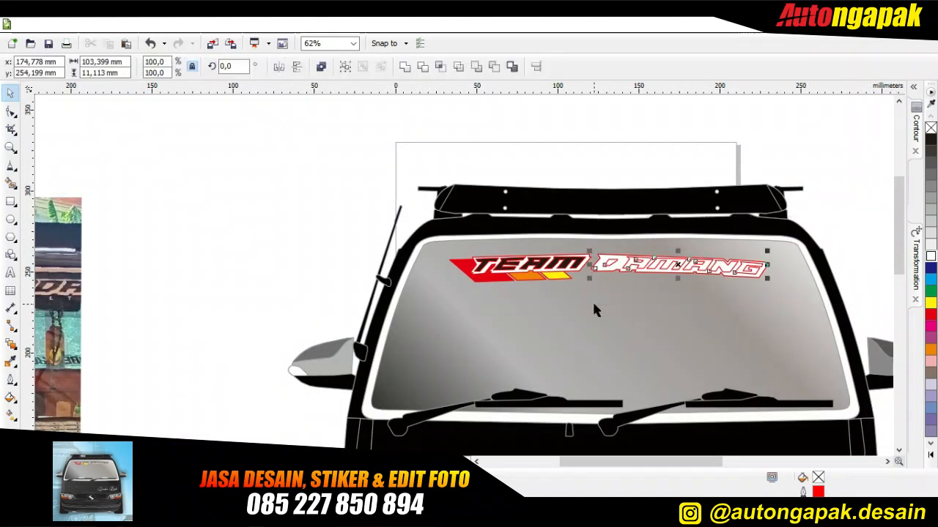
left_click(710, 285)
scroll(769, 271, "up", 2)
left_click_drag(766, 279, 771, 268)
key("ctrl+z")
left_click(875, 169)
Step: Fill the DAMANG letters of the windshield sticker with black
left_click(455, 270)
left_click(513, 272, "shift")
left_click(566, 257, "shift")
left_click(675, 277, "shift")
left_click(739, 279, "shift")
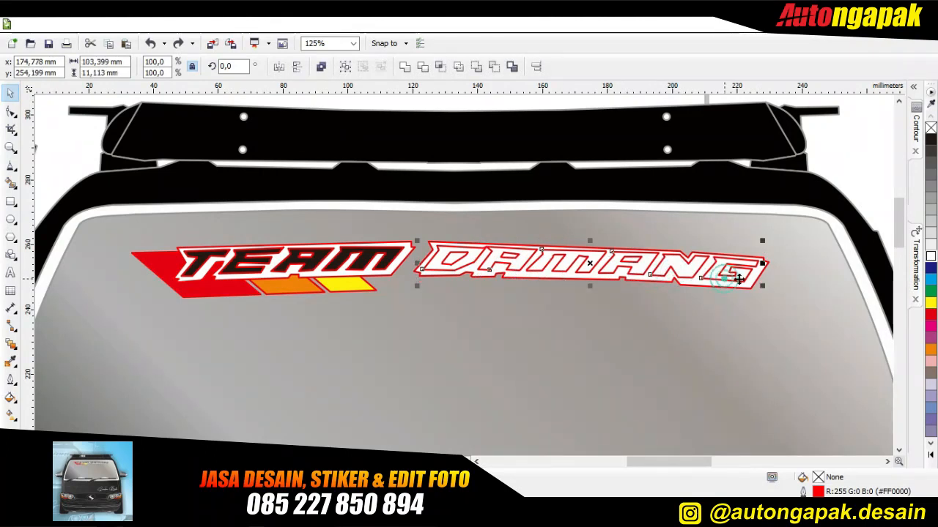
left_click(930, 140)
left_click(849, 163)
Step: Clean up the inner shape of the D in DAMANG by removing surplus nodes, straightening its edge and adjusting its corner
scroll(432, 265, "up", 3)
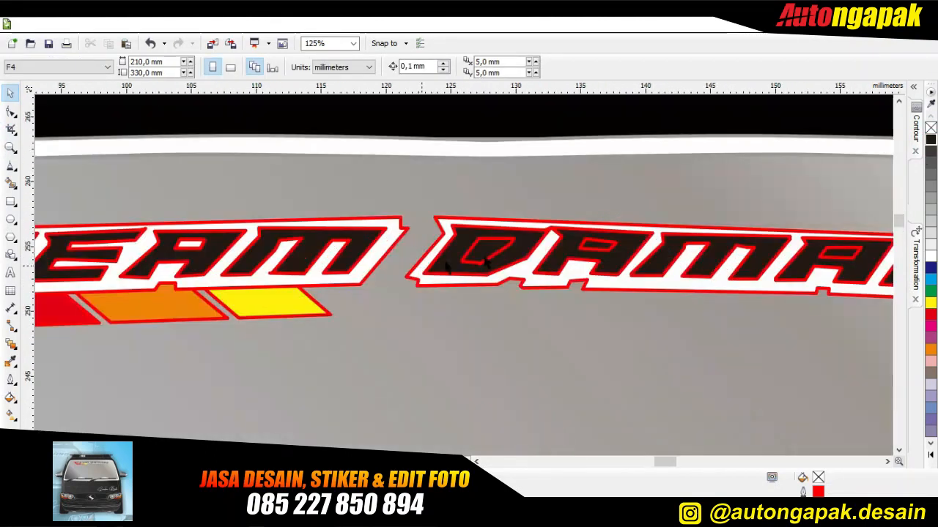
left_click(567, 261)
key("F10")
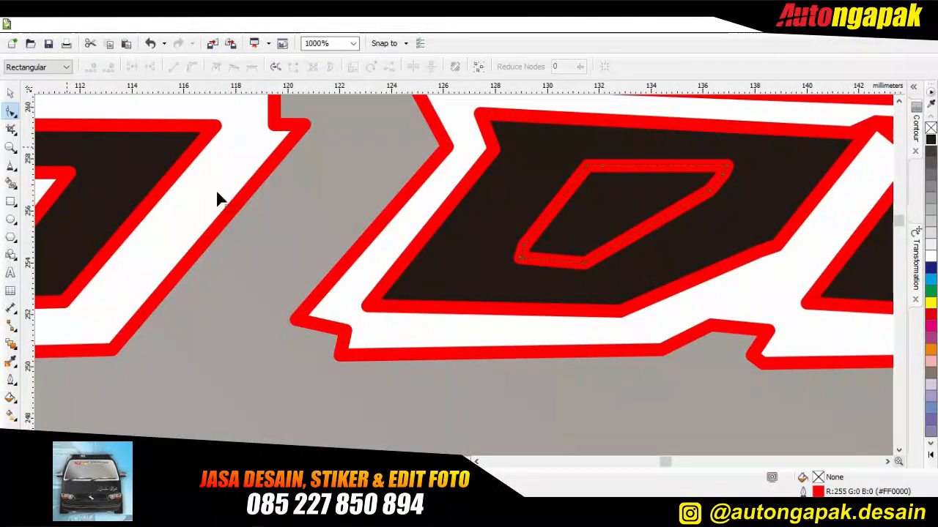
double_click(524, 247)
double_click(603, 165)
double_click(728, 166)
left_click(725, 173)
left_click(173, 67)
left_click_drag(723, 172, 719, 178)
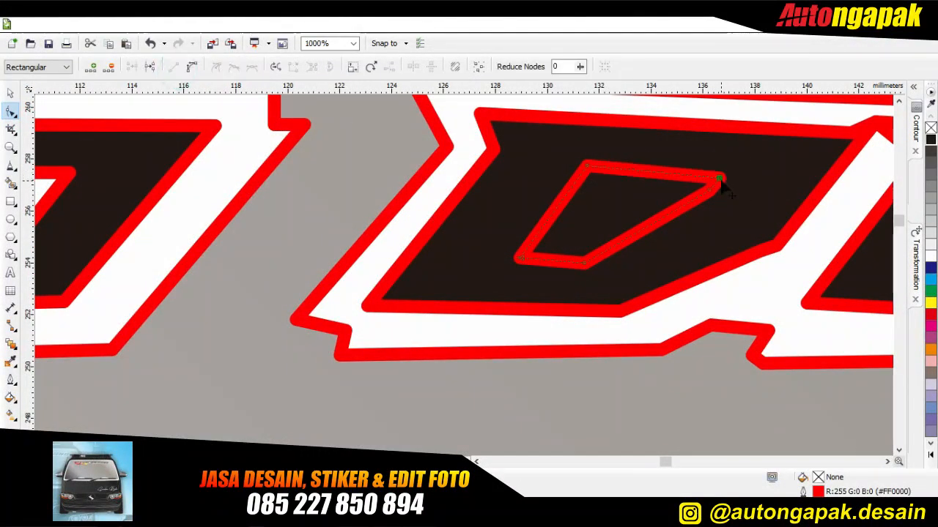
Step: Trim the black D of DAMANG with its inner shape
left_click(16, 96)
left_click(603, 122, "shift")
left_click(426, 66)
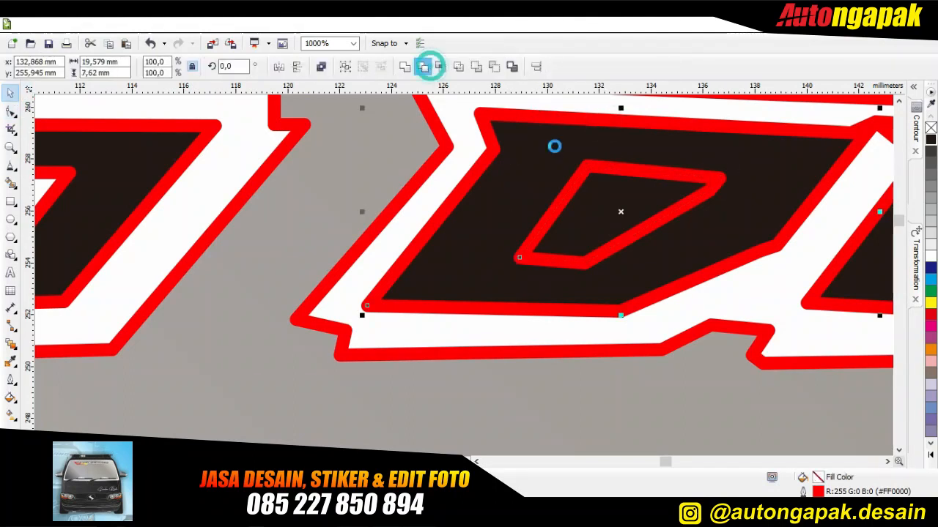
Step: Trim the inner counter shapes out of the two black A letters of DAMANG
left_click(887, 461)
left_click(383, 212)
left_click(504, 168, "shift")
left_click(421, 66)
left_click(888, 461)
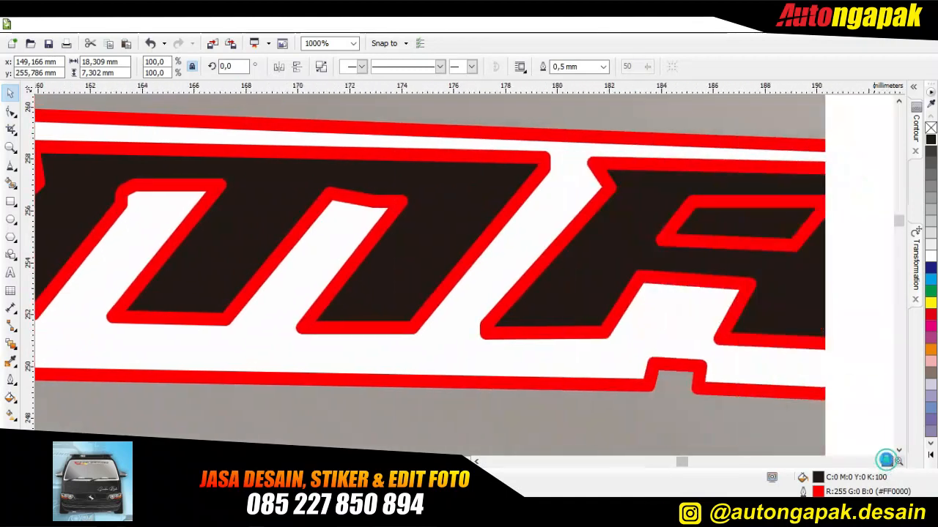
left_click(674, 263)
left_click(422, 66)
scroll(549, 174, "down", 3)
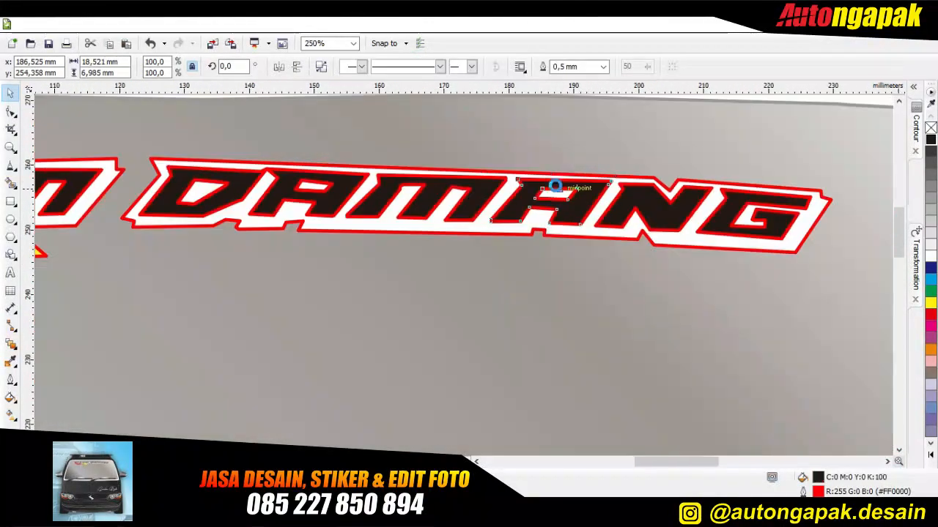
Step: Group the pieces of the DAMANG lettering, and group the TEAM lettering with its red, orange and yellow stripes
left_click_drag(857, 145, 319, 246)
left_click(481, 196)
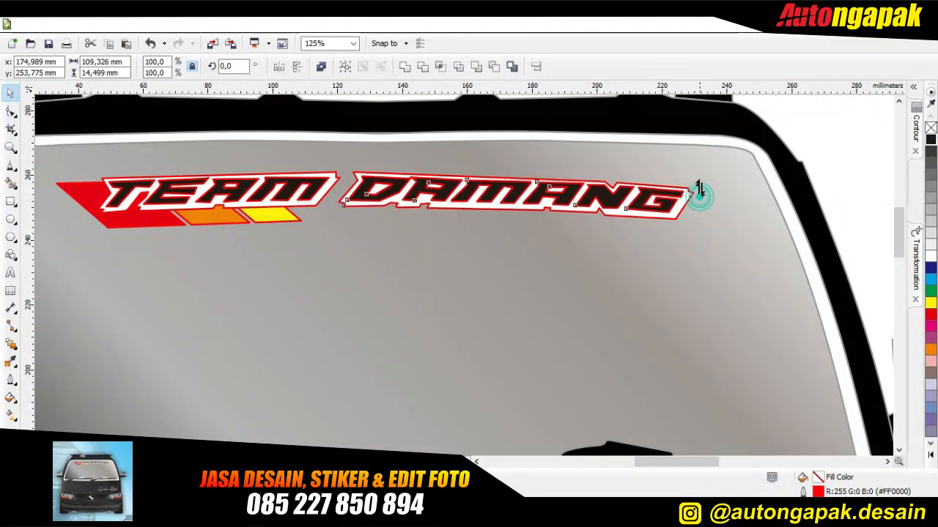
left_click_drag(699, 188, 700, 186)
left_click(845, 152)
left_click(476, 462)
left_click(476, 461)
left_click_drag(233, 131, 580, 212)
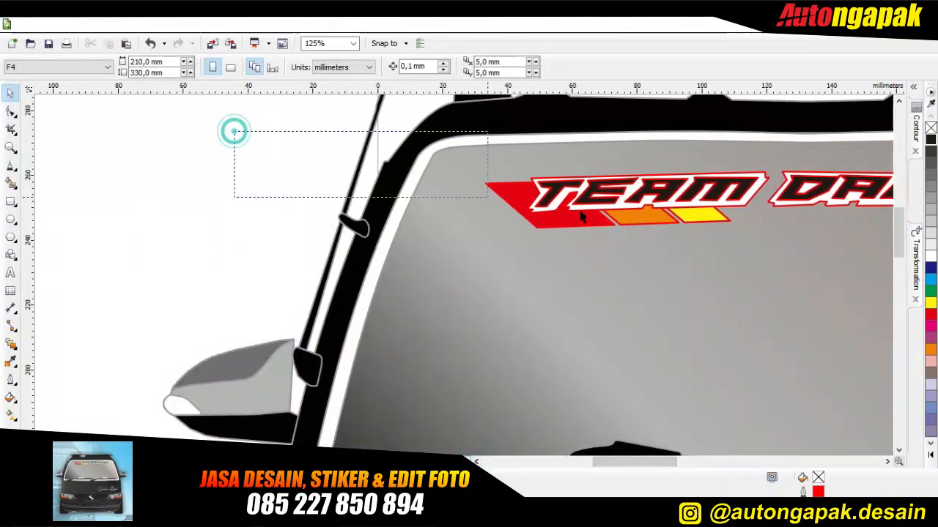
left_click_drag(772, 233, 777, 237)
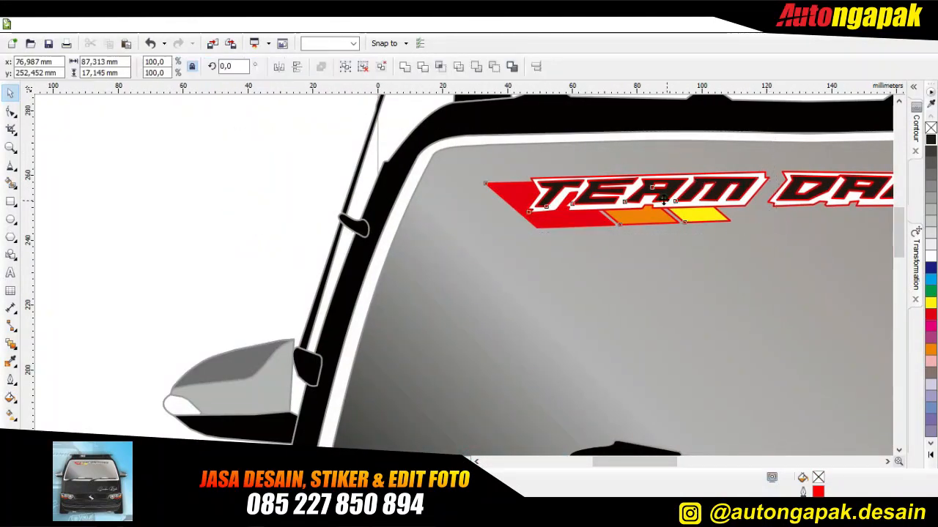
left_click_drag(477, 200, 477, 195)
left_click(181, 172)
scroll(188, 175, "down", 2)
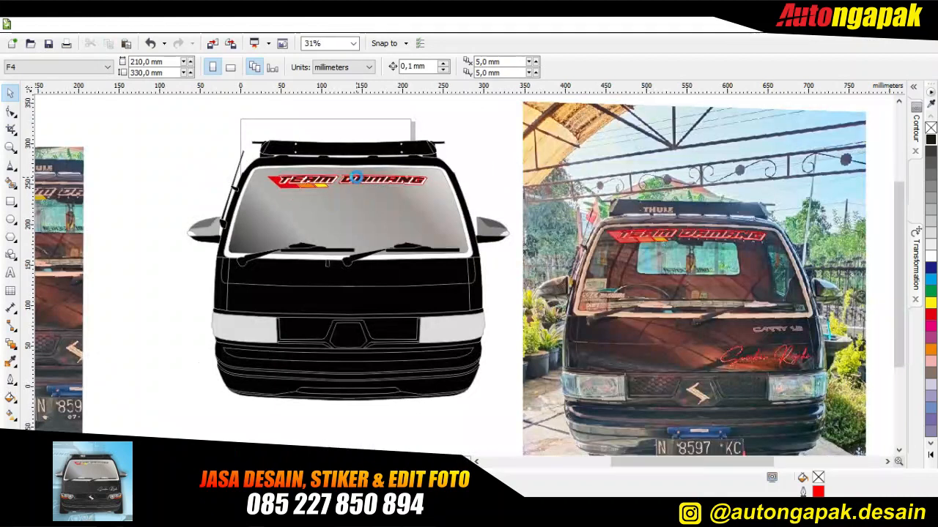
scroll(357, 175, "up", 1)
Step: Remove the outline from the whole TEAM DAMANG windshield sticker
left_click_drag(628, 160, 165, 217)
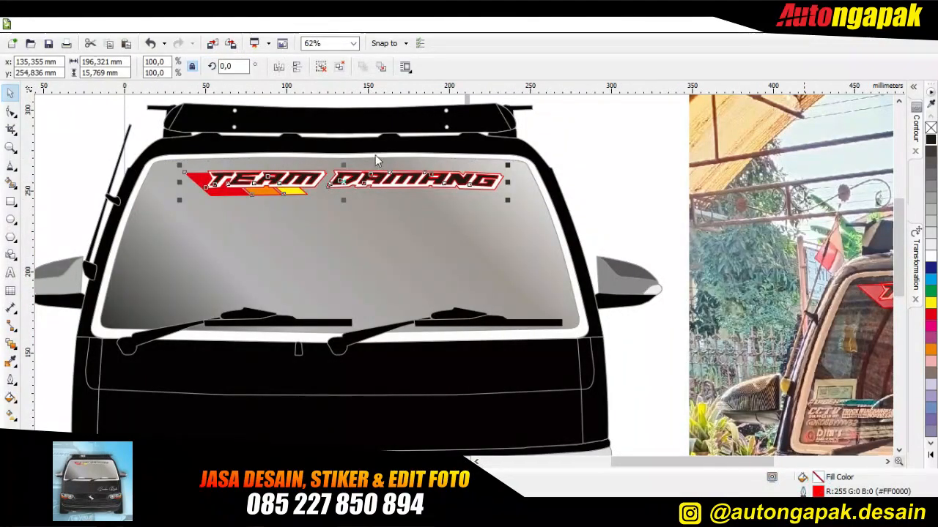
key("F12")
left_click(452, 369)
left_click(617, 212)
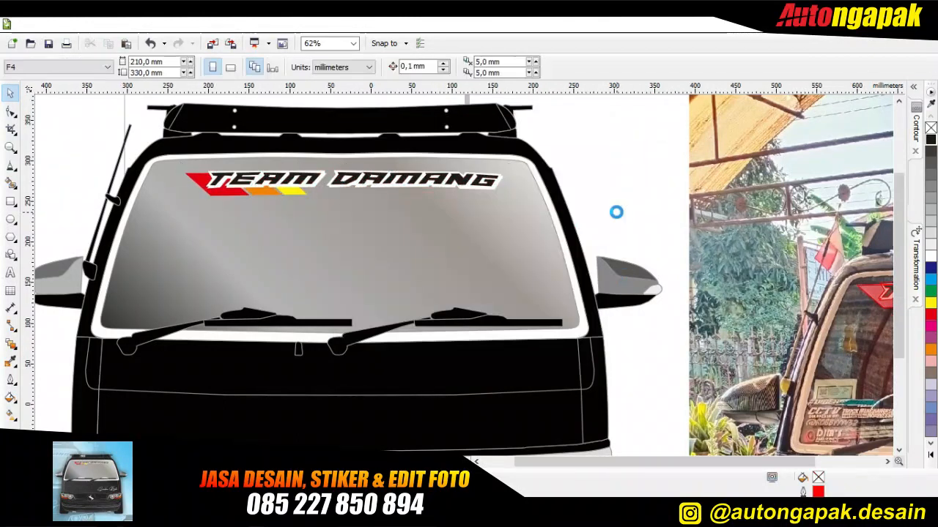
Step: Move the traced Sumber Rejeki script from the reference photo onto the right side of the van's front panel
scroll(616, 211, "down", 2)
scroll(727, 294, "up", 1)
left_click(785, 293)
left_click_drag(805, 292, 442, 231)
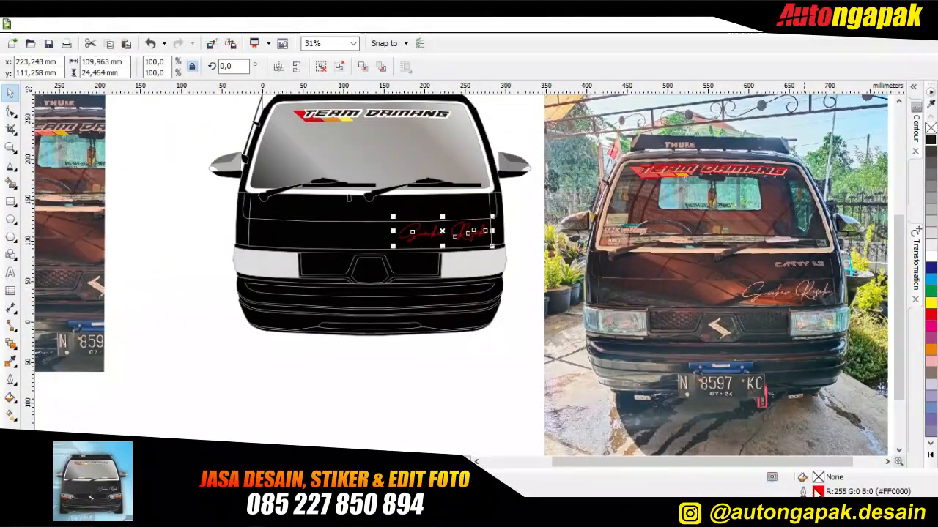
Step: Give the Sumber Rejeki script a thicker white outline
key("F12")
left_click(398, 179)
left_click(411, 149)
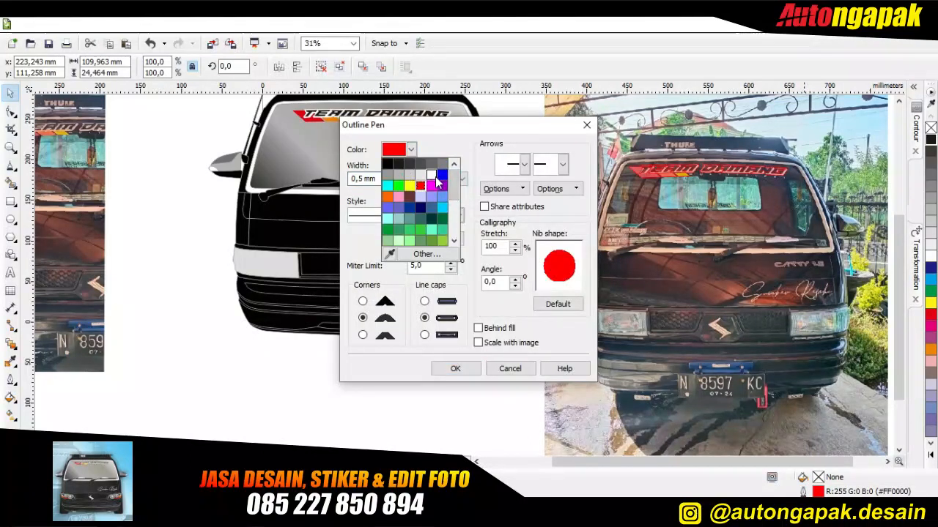
left_click(432, 175)
left_click(398, 179)
left_click(378, 265)
left_click(455, 368)
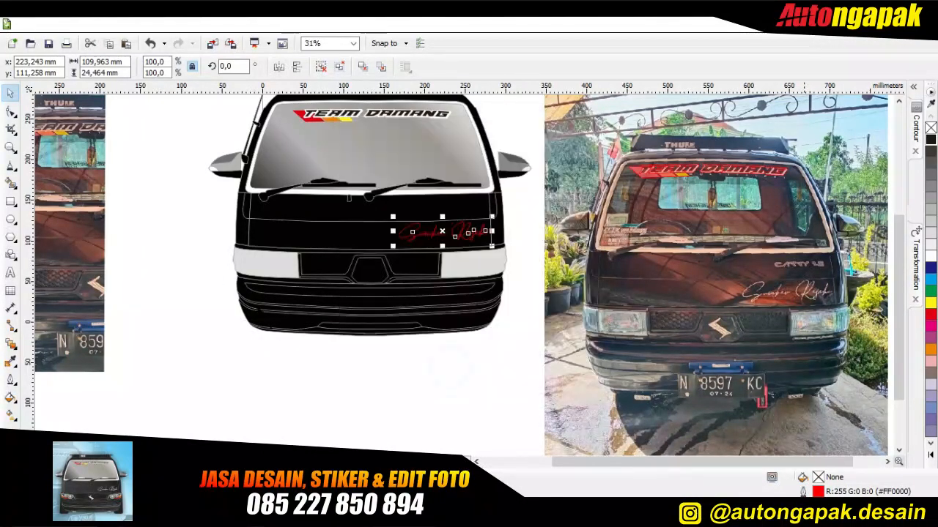
left_click(174, 328)
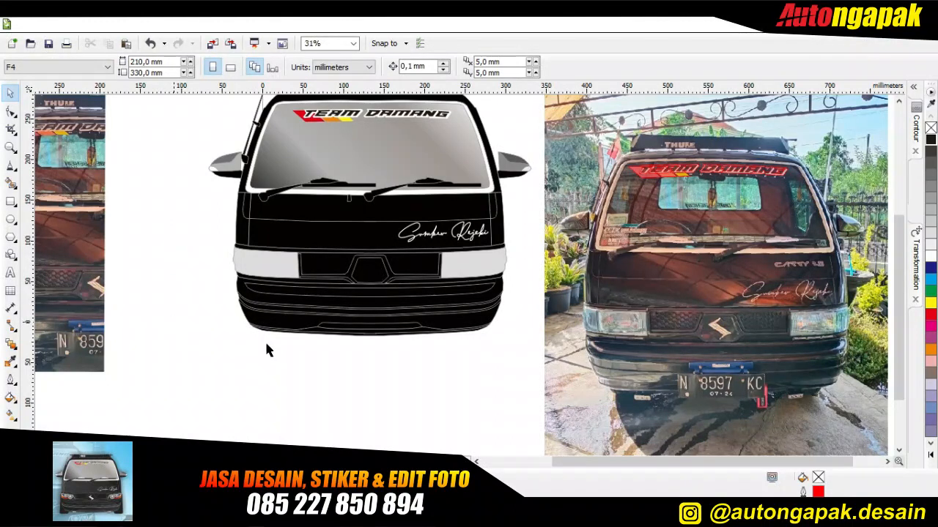
Step: Try a white fill with a nearly horizontal linear transparency on the wide upper bumper strip
left_click(341, 289)
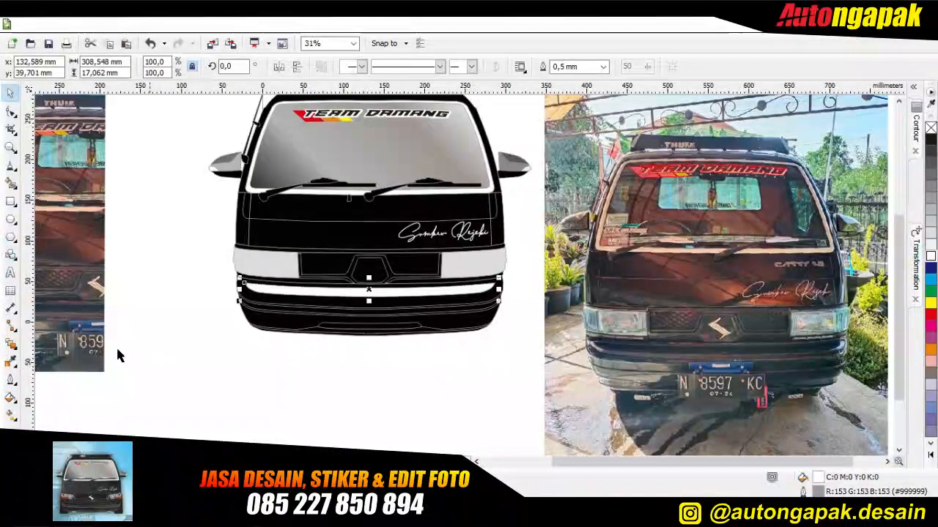
left_click(15, 348)
left_click(35, 432)
left_click_drag(168, 283, 593, 288)
left_click_drag(378, 290, 176, 304)
left_click_drag(117, 288, 150, 287)
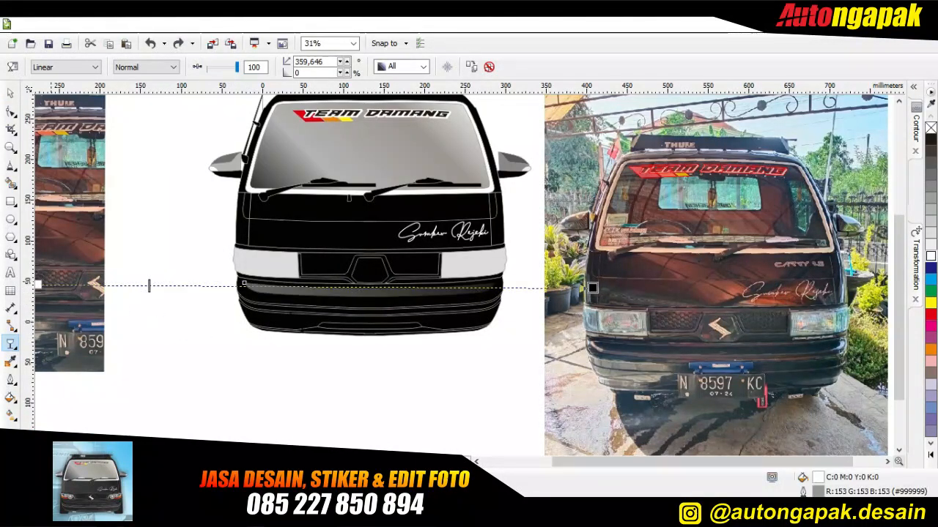
left_click(10, 93)
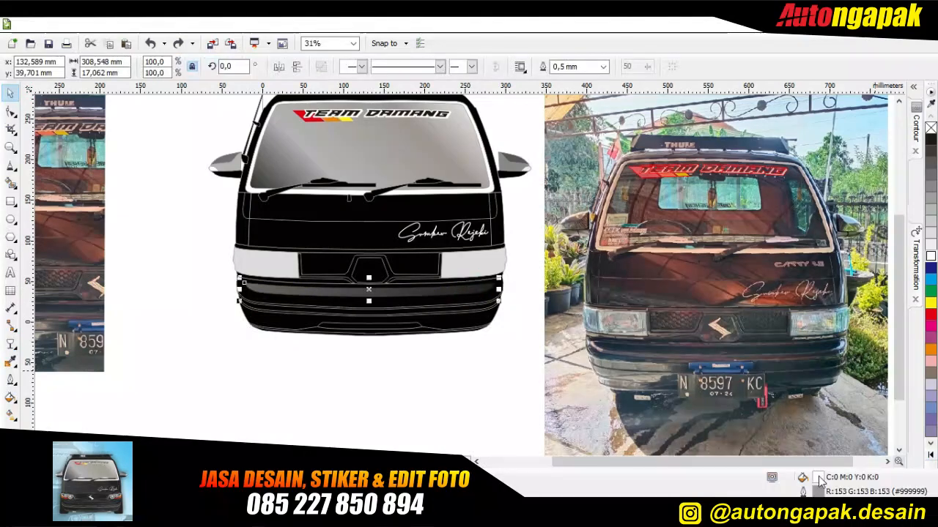
Step: Clear the transparency of the wide upper bumper strip and fill it with 90% black
left_click(931, 151)
left_click(930, 174)
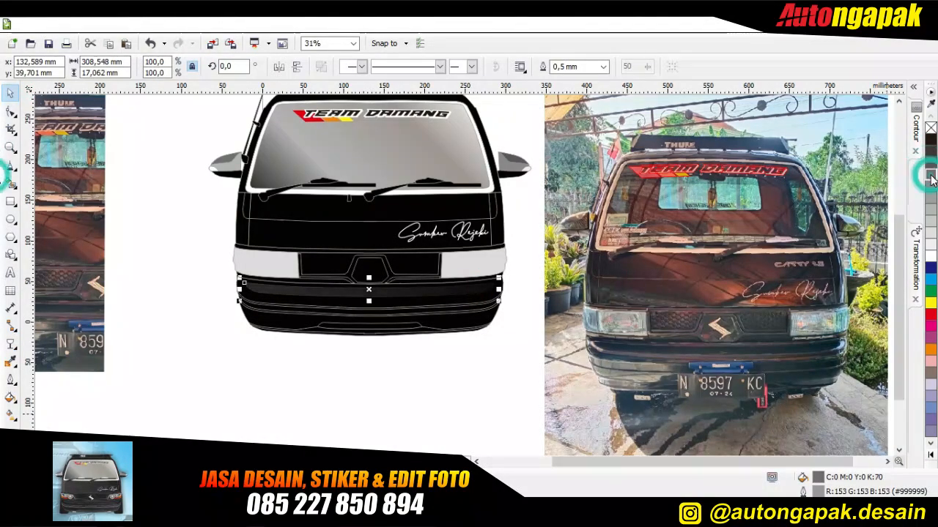
left_click(10, 344)
left_click(489, 67)
left_click(12, 92)
left_click(273, 378)
left_click(312, 294)
left_click(930, 150)
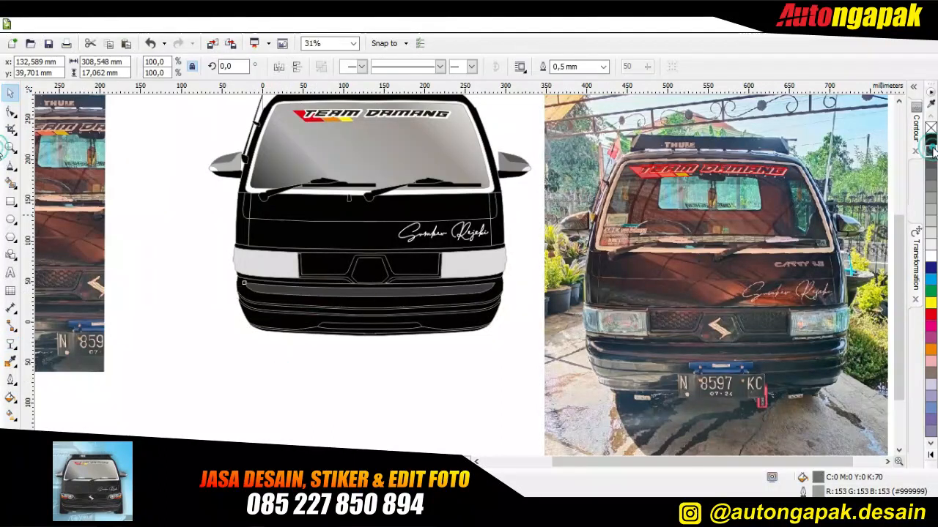
left_click(447, 342)
Step: Fill the thin trim strip and the lower lip of the bumper with 90% black
scroll(444, 324, "up", 1)
left_click(446, 304)
left_click(931, 150)
left_click(519, 369)
left_click(404, 335)
left_click(509, 370)
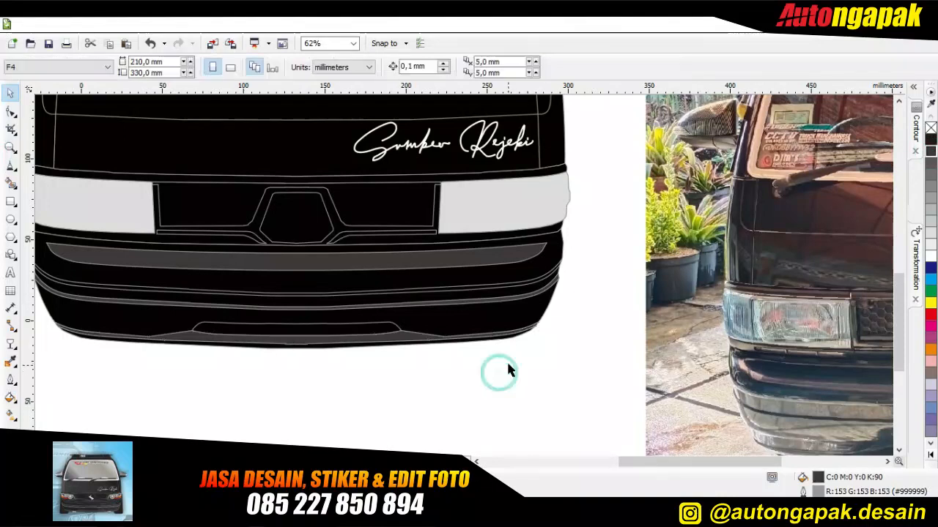
Step: Shade the thin trim strips across the bumper, using 90% black and giving the lower strip 70% black
scroll(507, 365, "down", 1)
scroll(302, 340, "up", 1)
left_click(301, 315)
scroll(757, 298, "up", 1)
left_click(930, 174)
left_click(930, 160)
left_click(930, 151)
left_click(763, 314)
left_click(930, 181)
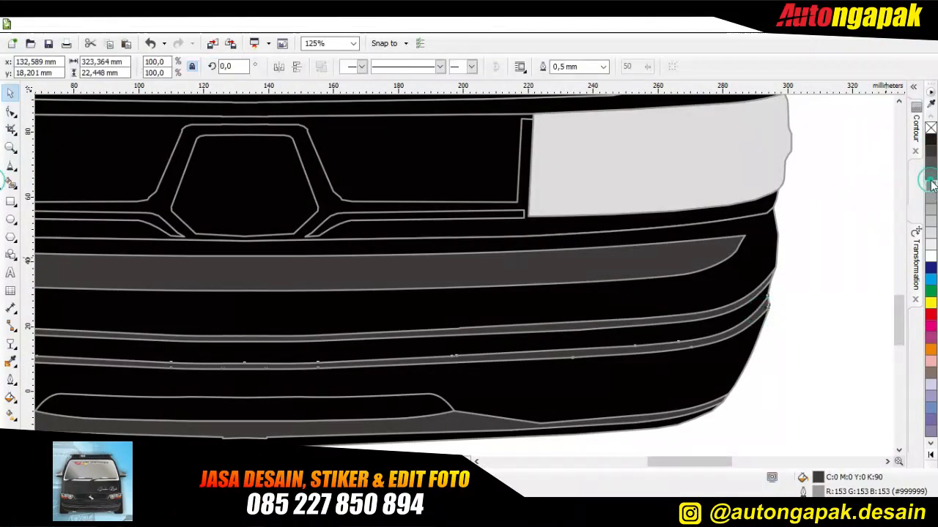
left_click(835, 240)
scroll(828, 255, "down", 1)
left_click(798, 299)
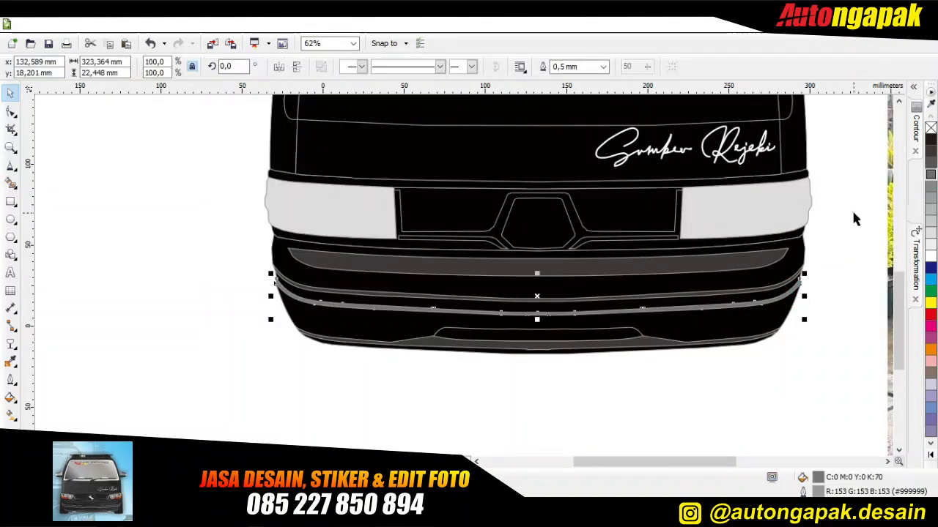
left_click(798, 318)
Step: Draw a closed polygon about 364 by 87 mm over the front panel, with its right edge slanting down through the script
scroll(795, 318, "down", 2)
scroll(776, 319, "up", 1)
left_click(887, 461)
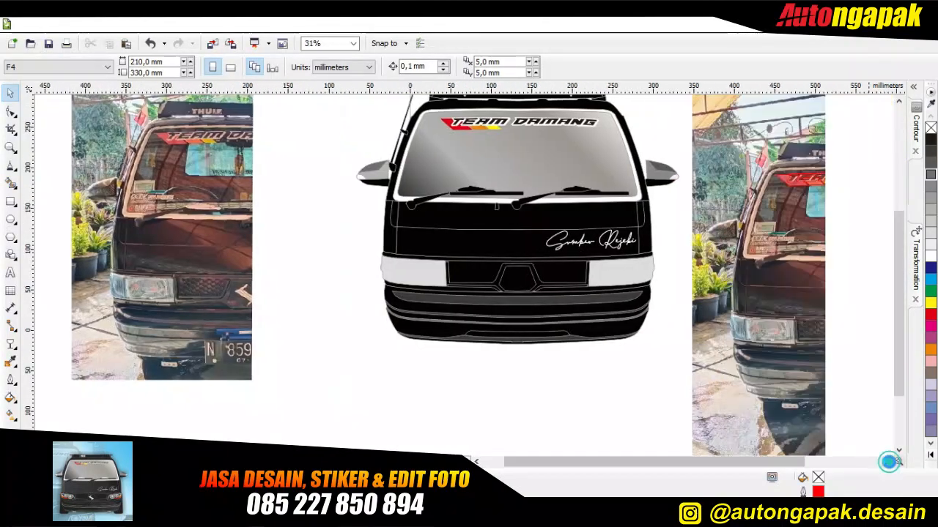
left_click(484, 396)
left_click(11, 167)
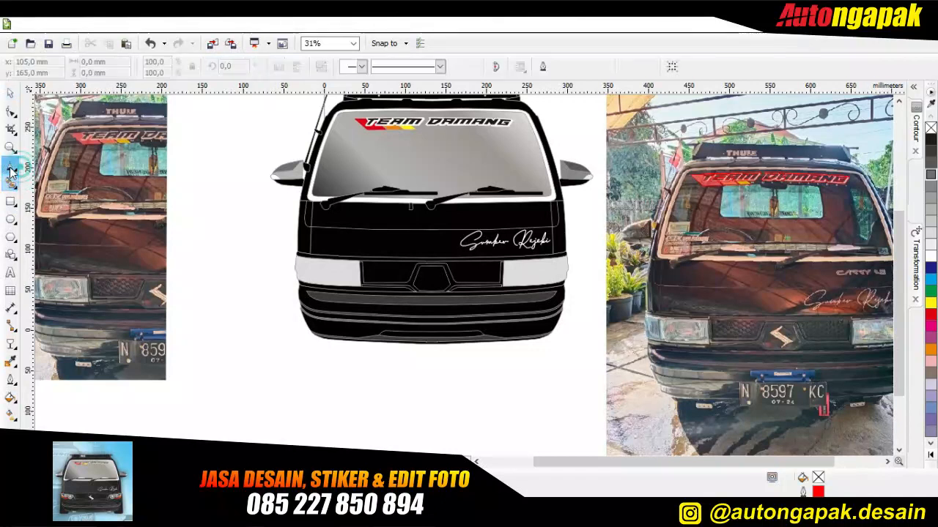
scroll(330, 220, "up", 1)
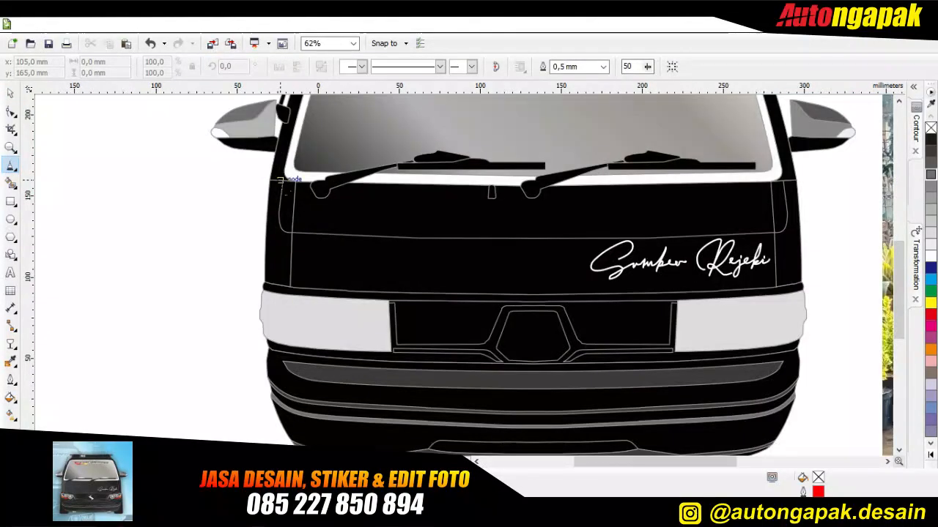
left_click(673, 178)
left_click(778, 294)
left_click(540, 315)
left_click(252, 304)
left_click(187, 257)
left_click(191, 245)
left_click(252, 174)
left_click(10, 93)
Step: Intersect the polygon with the outer body shape at the left of the front panel, undoing the surplus operation
left_click(138, 371)
left_click(225, 263)
left_click(264, 252, "shift")
left_click(440, 66)
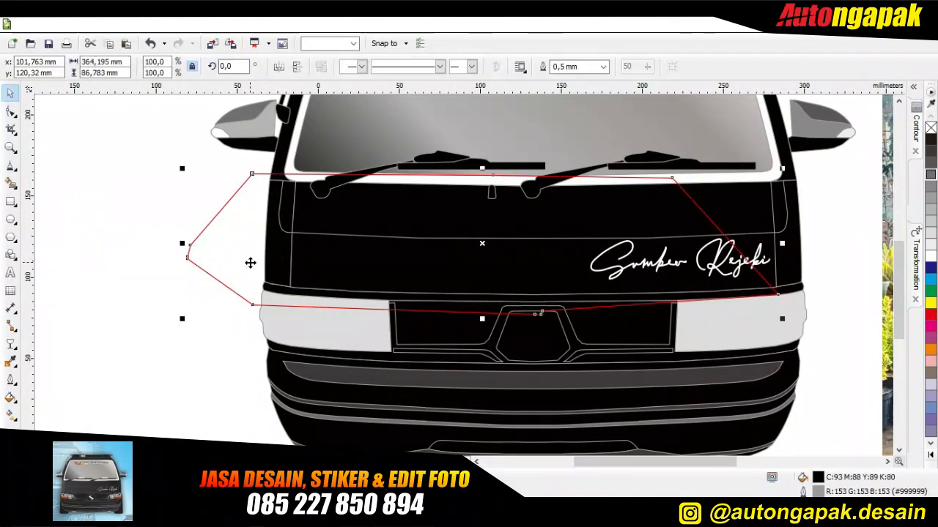
left_click(441, 66)
key("ctrl+z")
Step: Intersect the polygon with the front panel shape and delete the leftover polygon
left_click(837, 212)
left_click(465, 312)
left_click(155, 238)
left_click(211, 233)
left_click(351, 213, "shift")
left_click(442, 66)
left_click(96, 207)
left_click(210, 240)
key("Delete")
Step: Fill both intersected reflection shapes on the front panel with 70% black
left_click(307, 220)
left_click(281, 256, "shift")
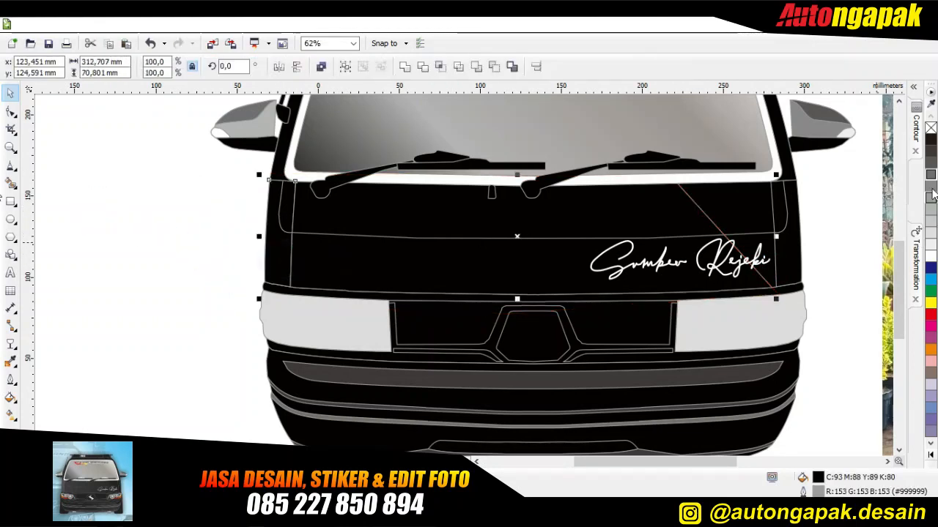
left_click(931, 175)
scroll(838, 263, "down", 2)
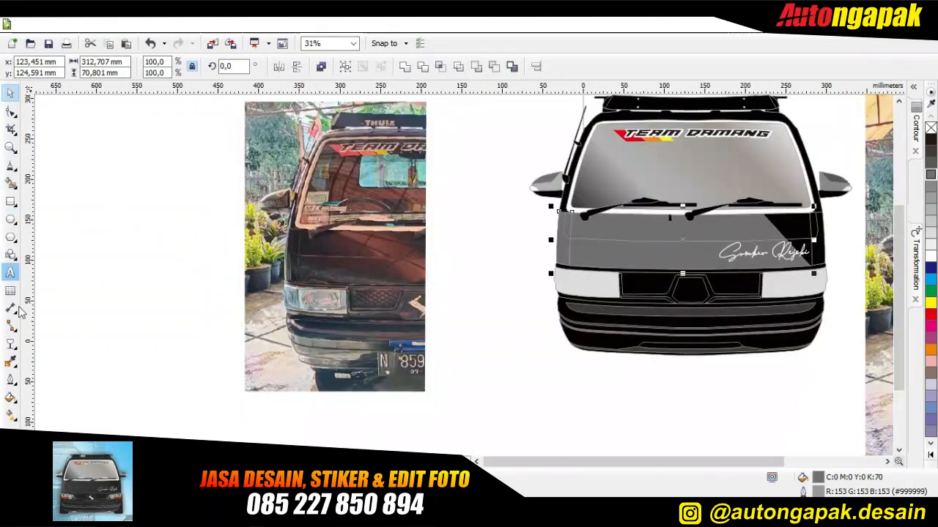
Step: Apply a long diagonal linear transparency to the front panel reflection, fading towards the lower right, and adjust its midpoint
left_click(12, 343)
left_click_drag(422, 178, 853, 279)
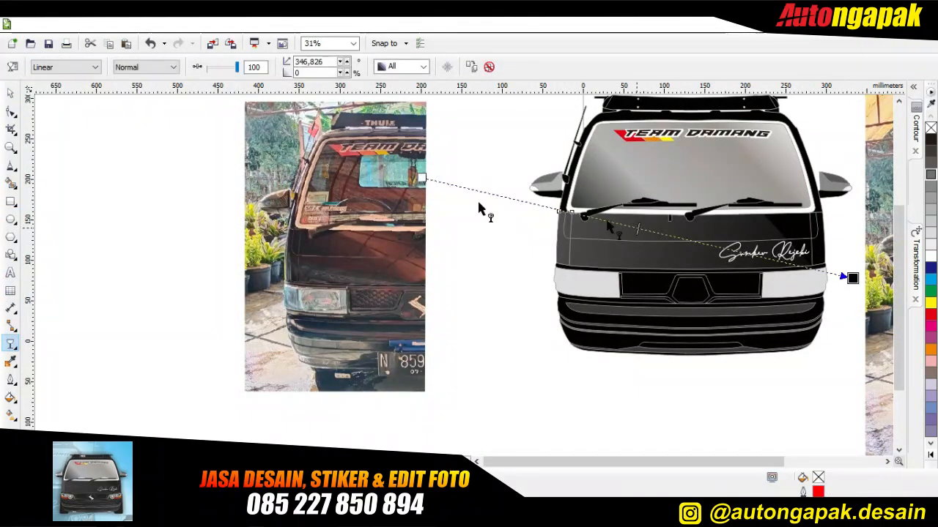
left_click_drag(422, 178, 200, 151)
left_click_drag(852, 279, 935, 344)
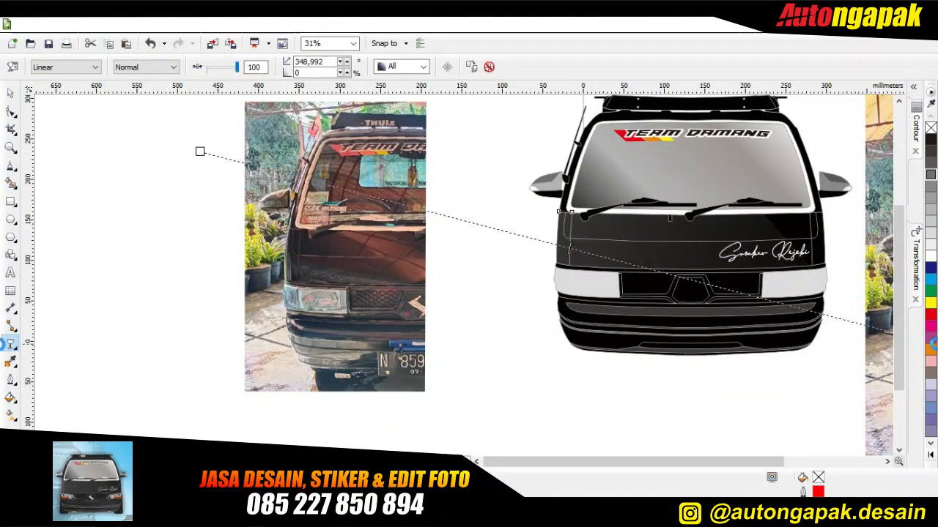
left_click(592, 262)
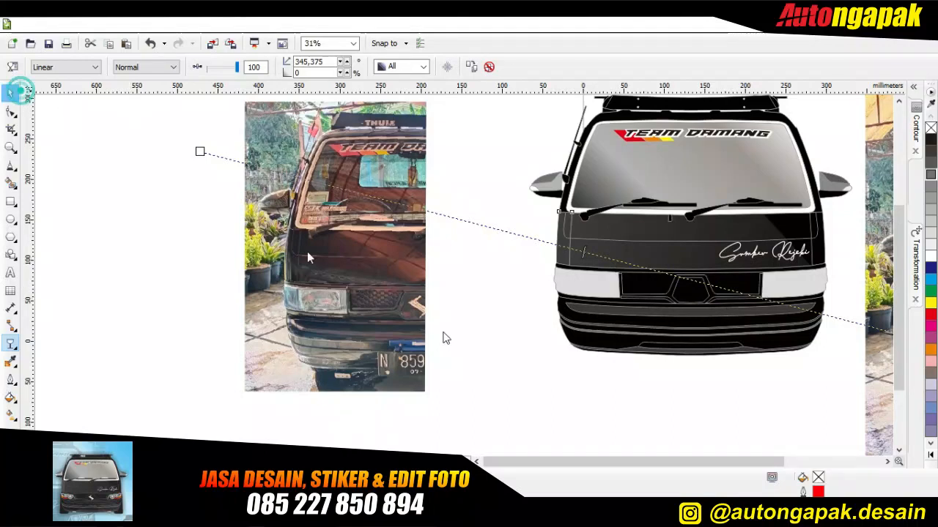
left_click(542, 389)
Step: Try sending the front panel reflection shape to the back of the drawing
left_click(596, 257)
key("shift+Page_Down")
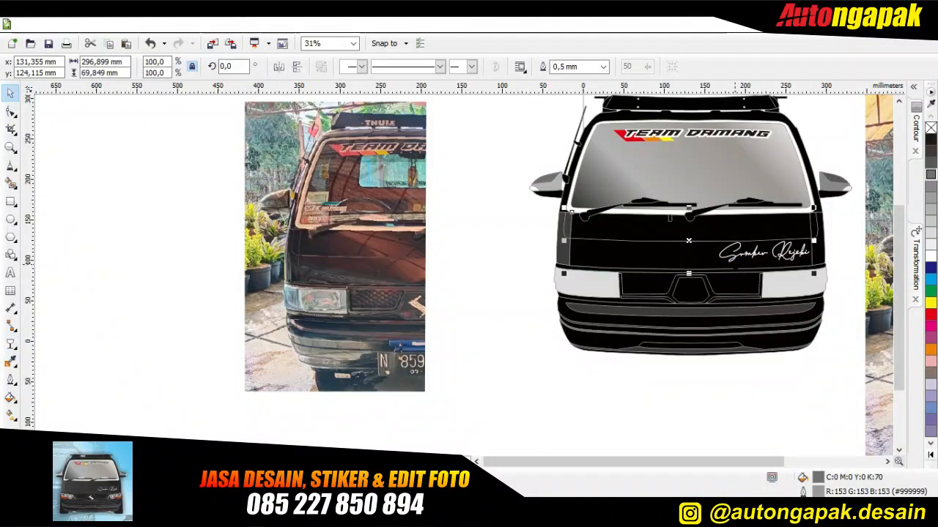
key("ctrl+z")
left_click(495, 343)
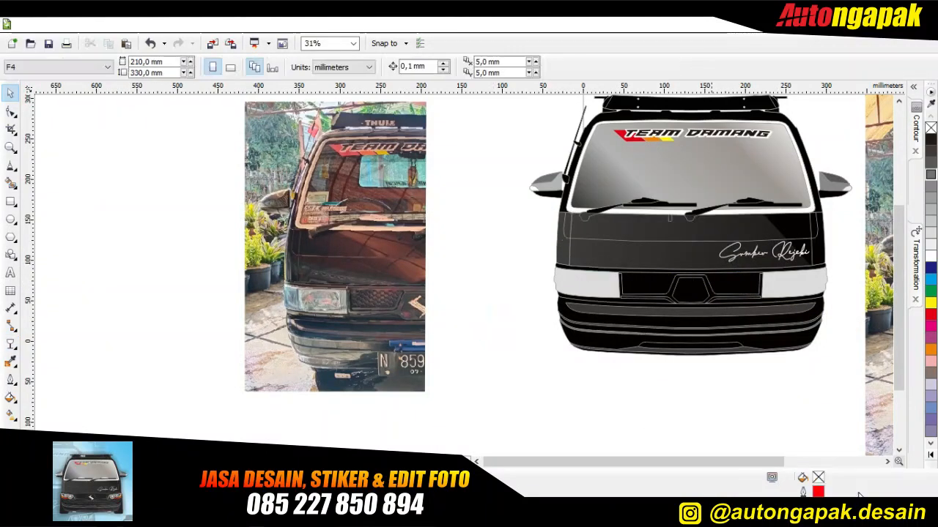
Step: Draw a closed polygon running diagonally from the lower grille across the bumper, extending past the van's lower right corner
scroll(702, 236, "up", 2)
left_click(887, 461)
left_click(887, 461)
left_click(887, 461)
scroll(736, 307, "down", 1)
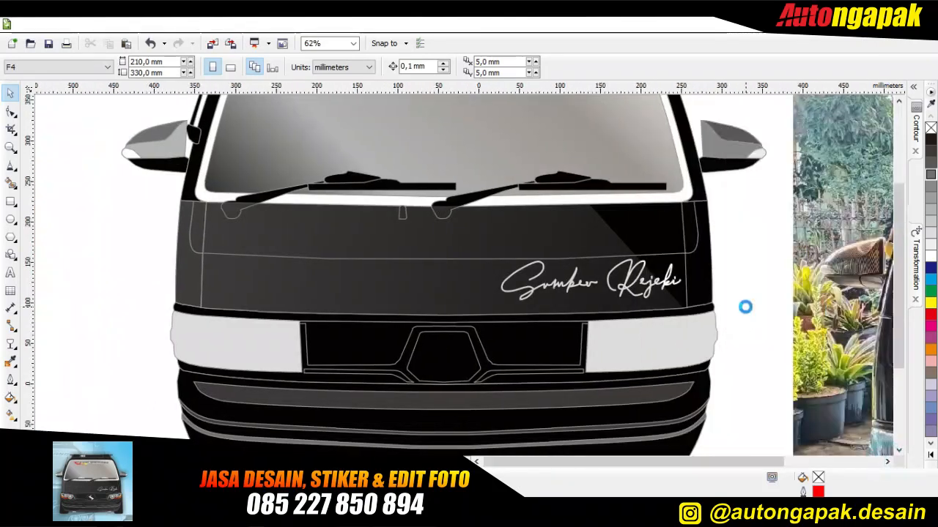
scroll(719, 412, "up", 1)
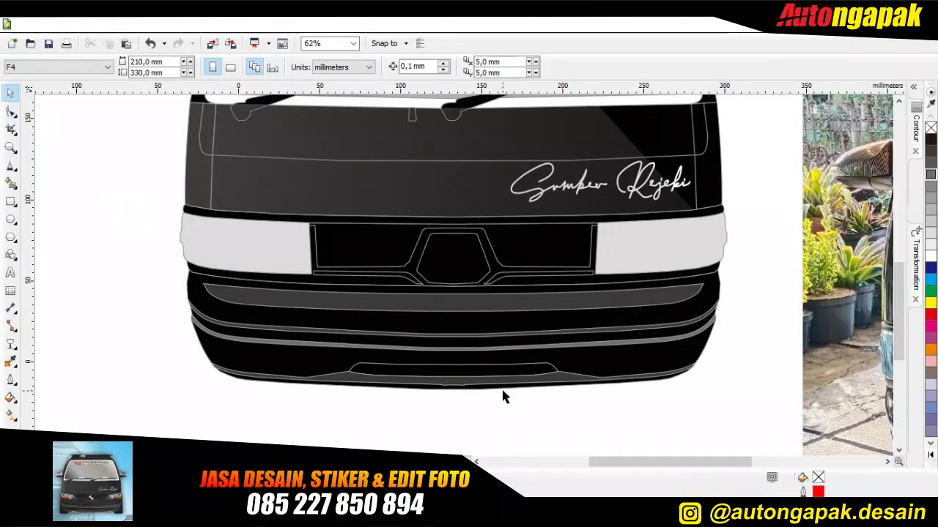
left_click(9, 164)
left_click(346, 287)
left_click(634, 413)
left_click(561, 260)
left_click(346, 260)
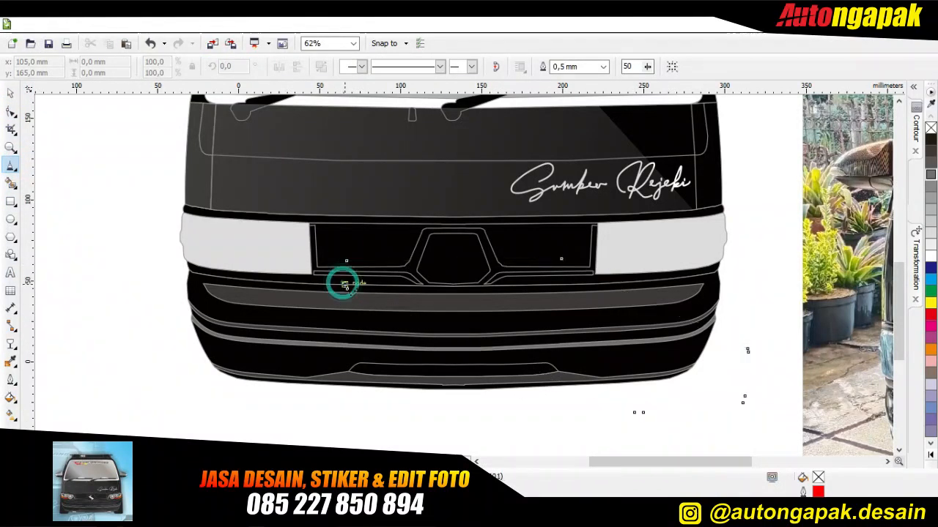
left_click(346, 287)
key("F10")
left_click(437, 300)
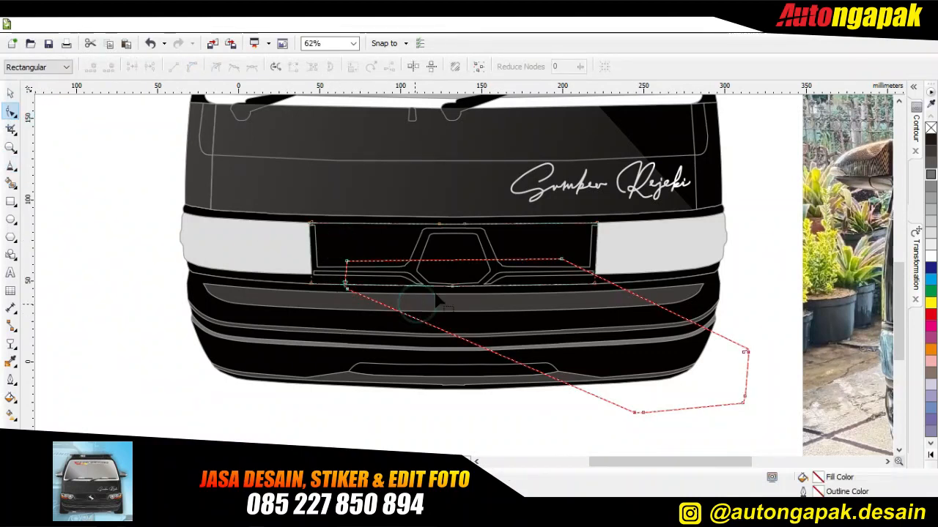
Step: Intersect the diagonal polygon with the bumper shape and delete the original polygon
left_click(10, 93)
left_click(423, 67)
left_click(766, 269)
left_click(747, 357)
left_click(721, 286, "shift")
left_click(438, 67)
left_click(775, 274)
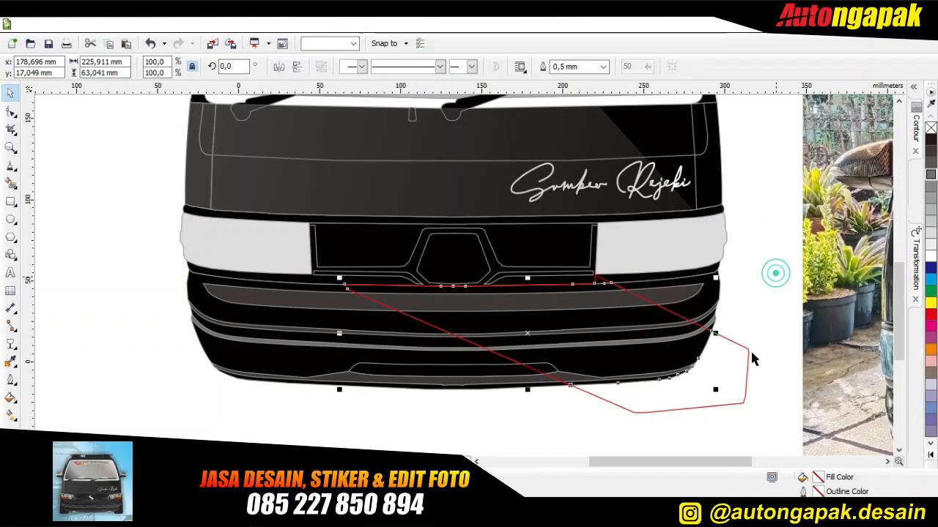
left_click(748, 357)
key("Delete")
Step: Fill the intersected bumper reflection with 70% black and apply a diagonal linear transparency from upper left to lower right
left_click(680, 323)
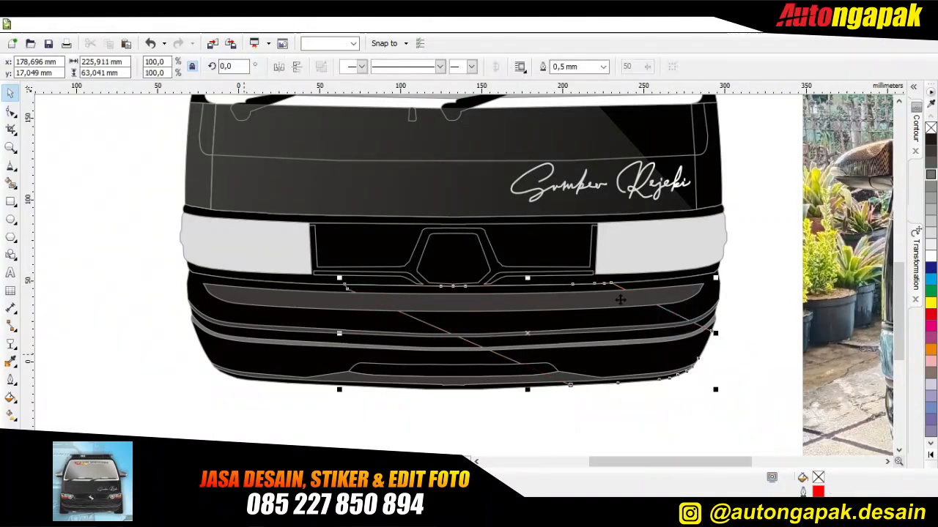
left_click(931, 175)
left_click(10, 345)
left_click_drag(110, 213, 782, 407)
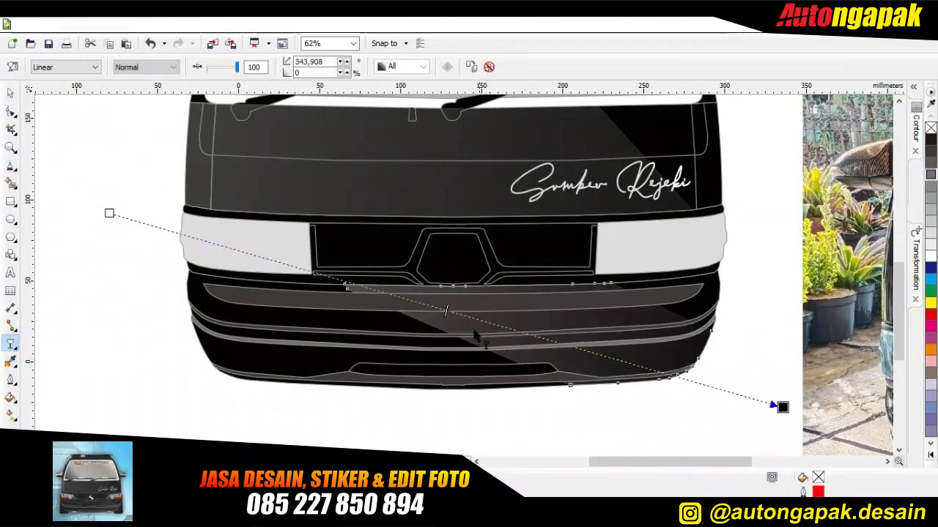
left_click_drag(109, 213, 99, 285)
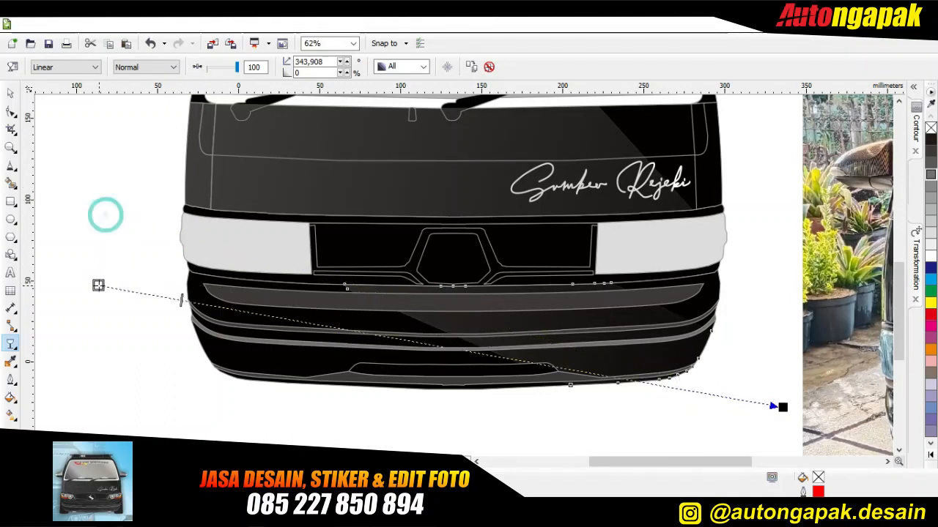
left_click_drag(311, 279, 168, 322)
Step: Reverse the bumper reflection's transparency so it fades towards the left, and stretch its opaque end well past the van's right side
left_click_drag(783, 408, 71, 305)
left_click_drag(731, 423, 768, 335)
left_click_drag(71, 306, 278, 311)
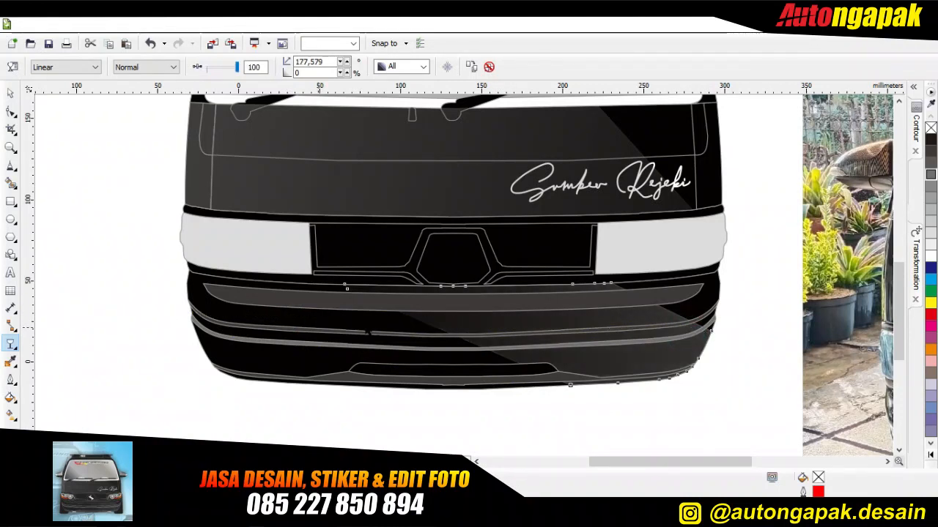
scroll(364, 329, "down", 1)
left_click_drag(564, 331, 837, 343)
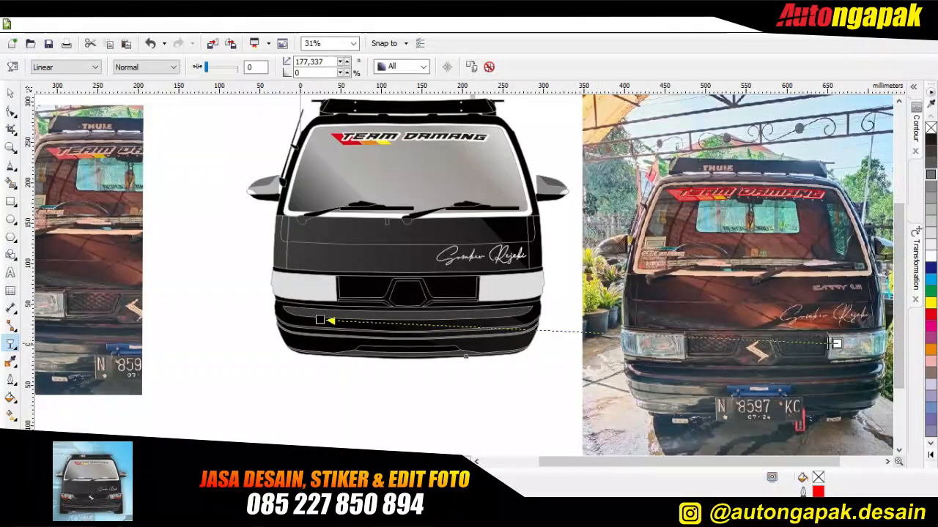
left_click_drag(583, 341, 763, 324)
left_click_drag(664, 323, 702, 327)
left_click(11, 93)
left_click(245, 292)
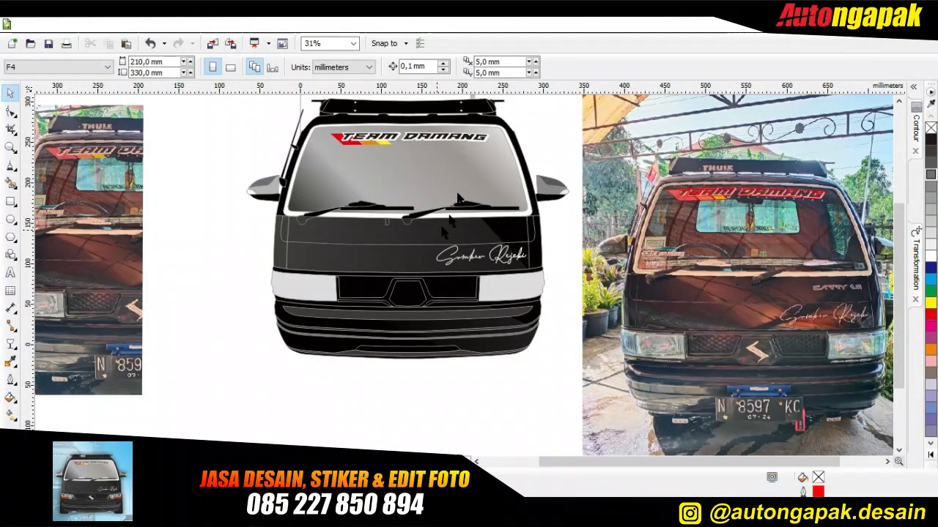
Step: Fill the two end pieces of the roof rack with 90% black
scroll(498, 109, "up", 1)
left_click(488, 105)
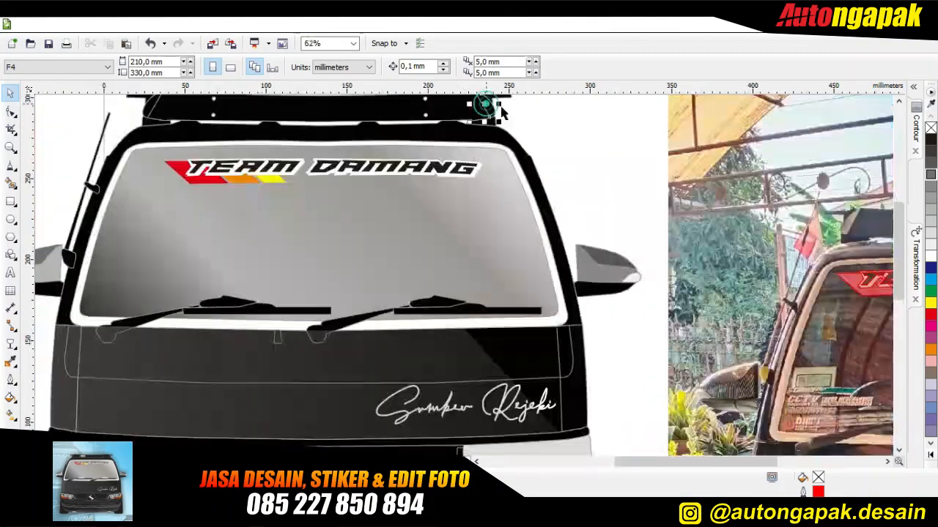
left_click(899, 102)
left_click(899, 102)
left_click(899, 102)
left_click(931, 164)
left_click(930, 151)
left_click(551, 192)
left_click(152, 207)
left_click(930, 151)
left_click(490, 147)
Step: Set up a linear fountain fill at a 90° angle for the windscreen surround, sampling its end colour from the black roof
left_click(499, 244)
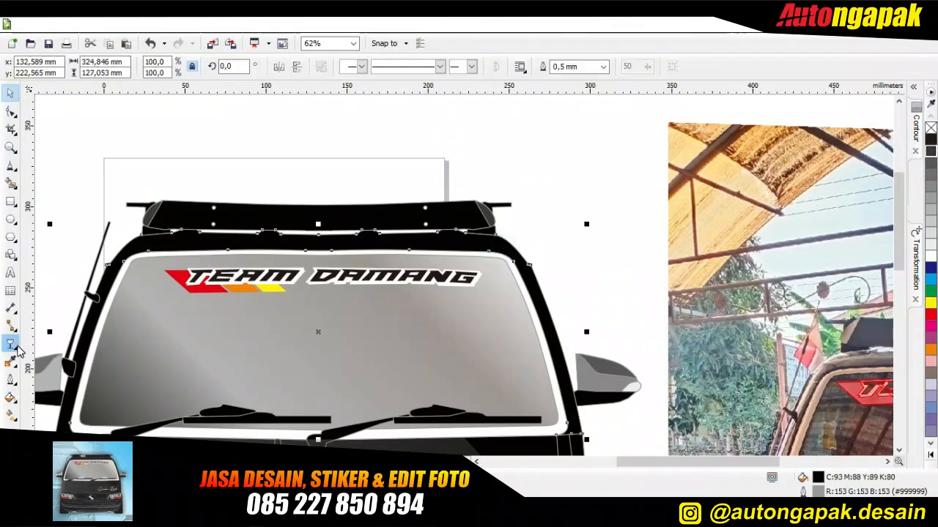
left_click(10, 398)
left_click(55, 313)
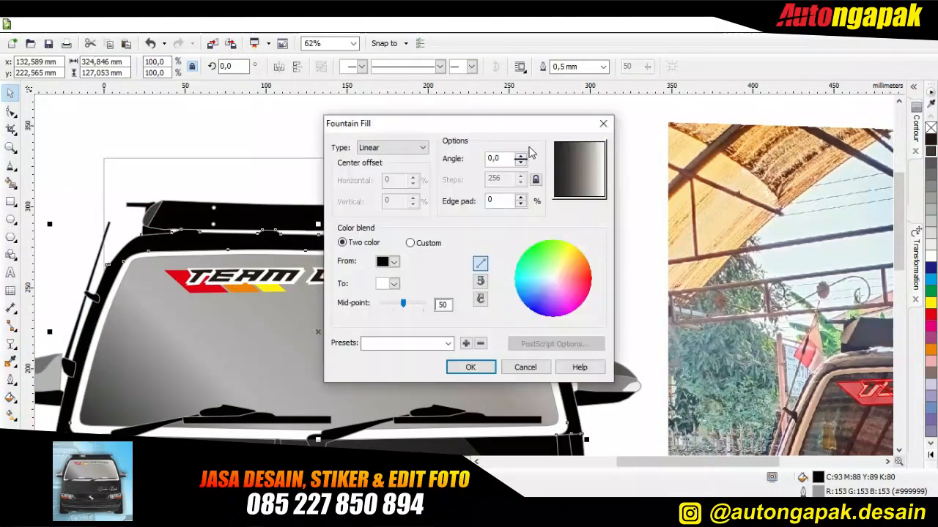
type("90")
left_click_drag(476, 125, 791, 82)
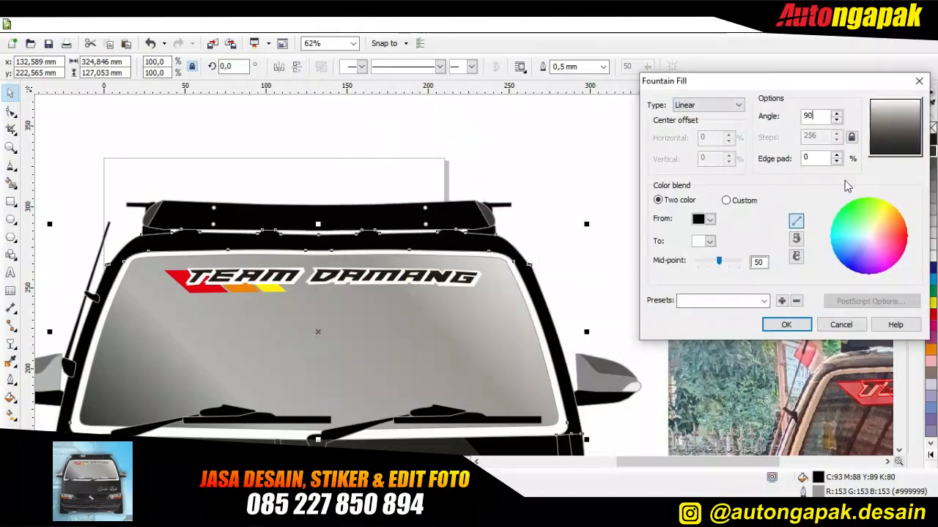
left_click(713, 243)
left_click(700, 345)
left_click(501, 246)
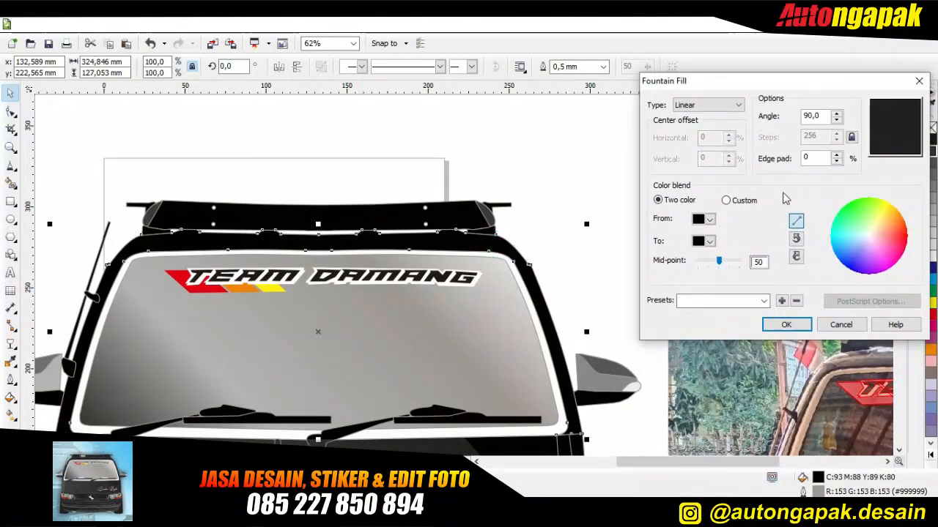
Step: Choose a very dark grey as the fountain fill's start colour and apply the gradient to the windscreen surround
left_click(709, 219)
left_click(576, 362)
left_click(709, 219)
left_click(723, 323)
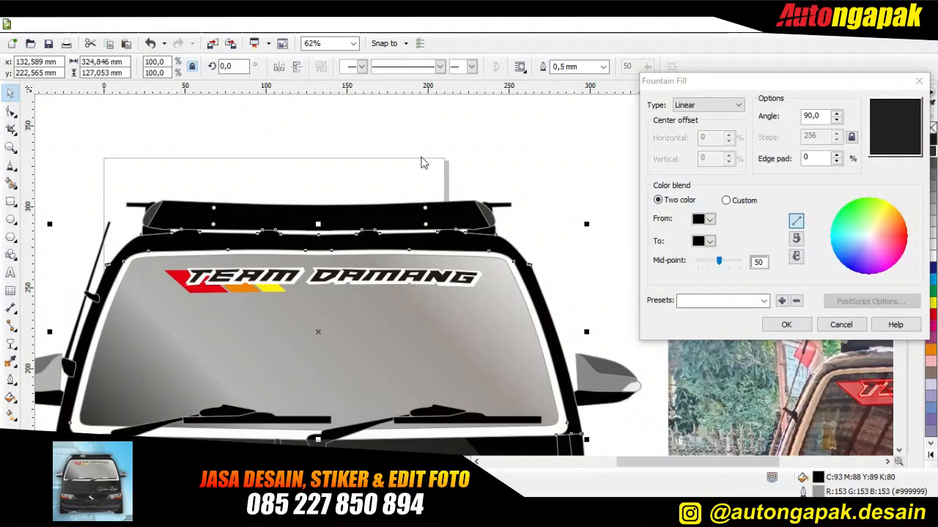
left_click(351, 251)
left_click(354, 242)
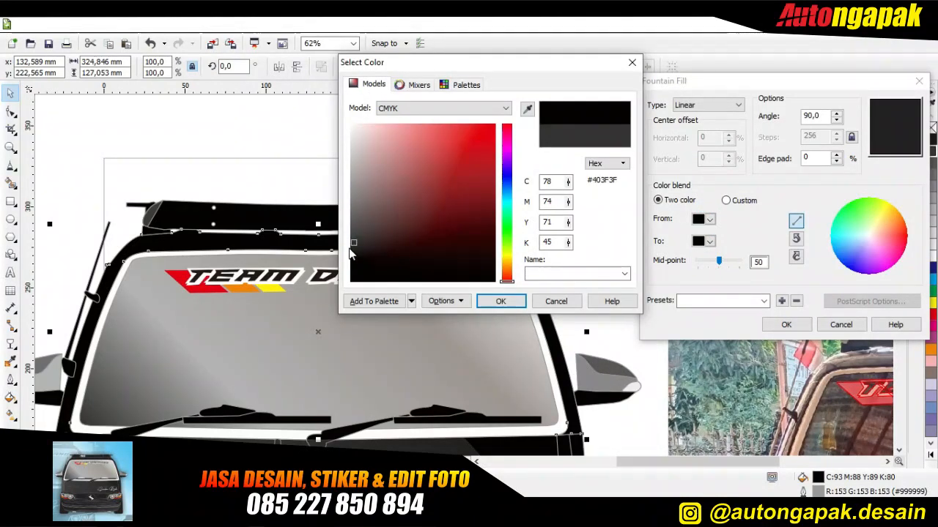
left_click(352, 257)
left_click(514, 301)
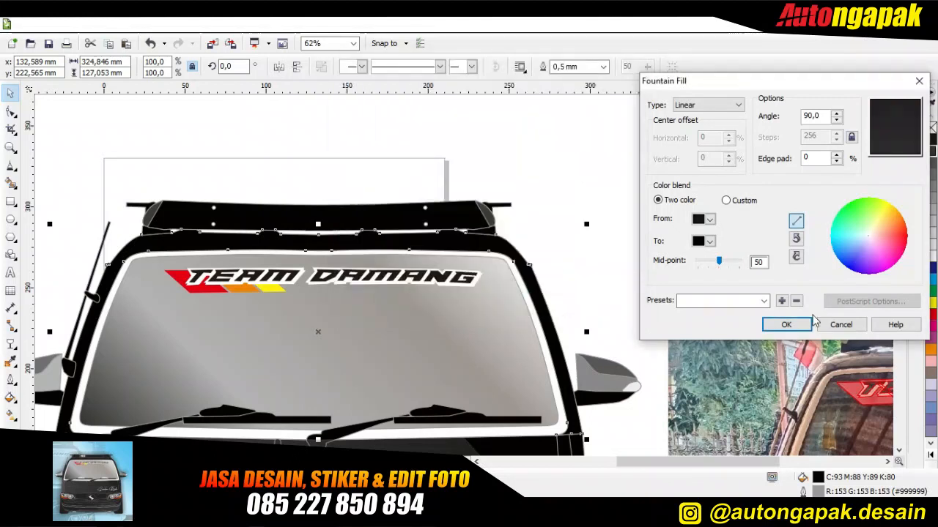
left_click(804, 323)
left_click(583, 174)
Step: Move the start of the front panel reflection's linear transparency further out to the upper left of the van
scroll(514, 276, "down", 1)
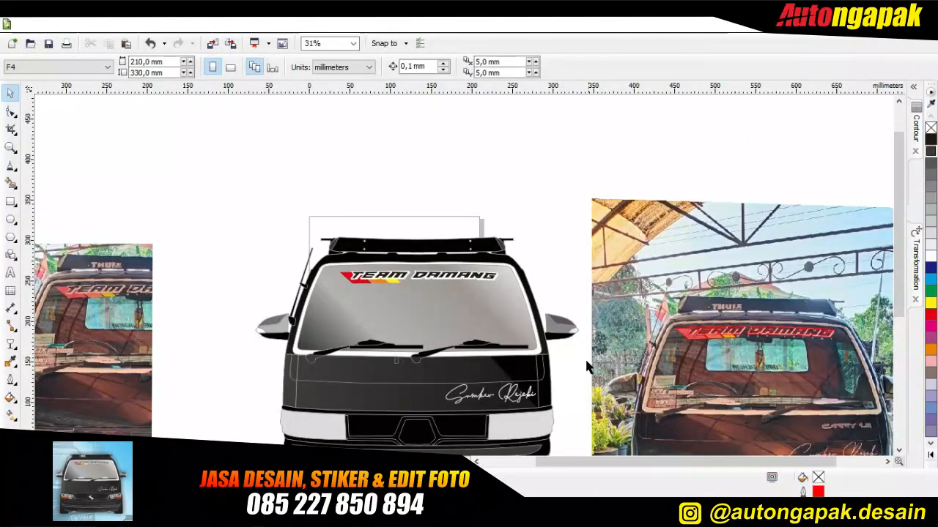
scroll(579, 381, "down", 3)
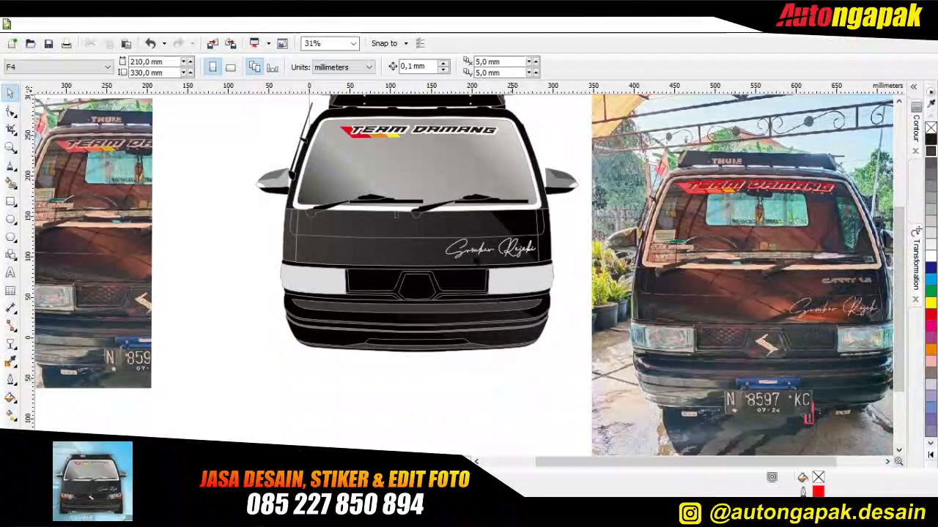
left_click(363, 228)
left_click(10, 344)
left_click_drag(310, 250, 165, 197)
mouse_move(579, 306)
left_mouse_down()
mouse_move(530, 291)
mouse_move(576, 305)
left_mouse_up()
left_click(10, 93)
left_click(236, 241)
Step: Bring both wiper arms in front of the front panel reflection
scroll(248, 265, "down", 1)
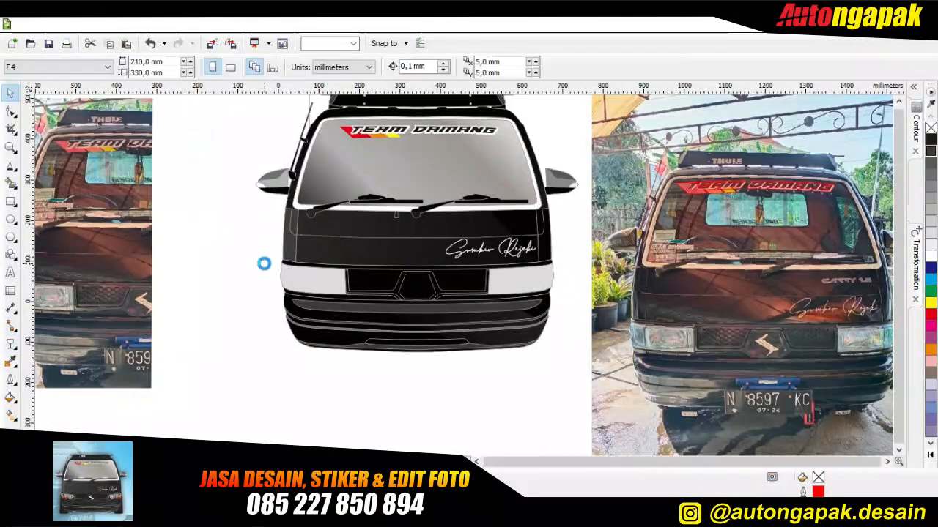
scroll(264, 264, "down", 1)
scroll(278, 213, "up", 2)
left_click(324, 231)
left_click_drag(323, 232, 535, 230)
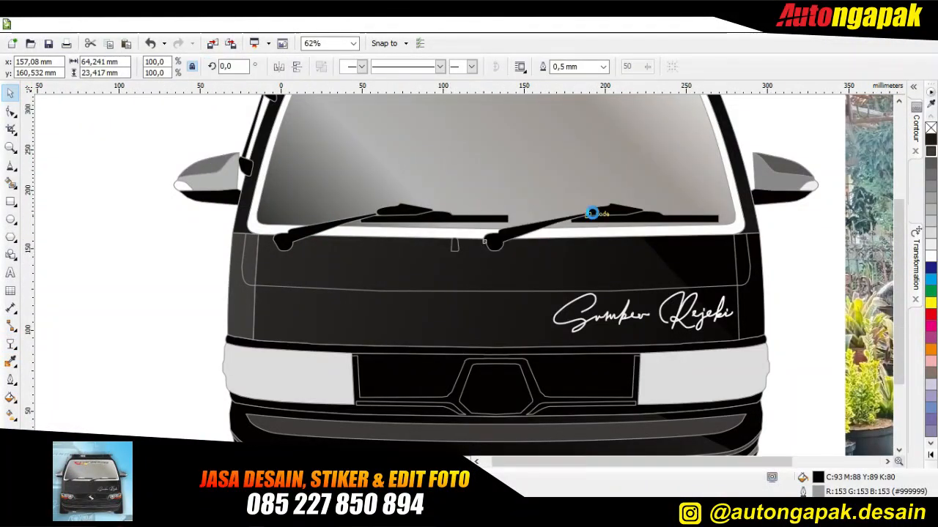
scroll(526, 215, "down", 3)
scroll(679, 214, "up", 3)
Step: Fill the raised blade covers on both wipers with 20% black
left_click(242, 121)
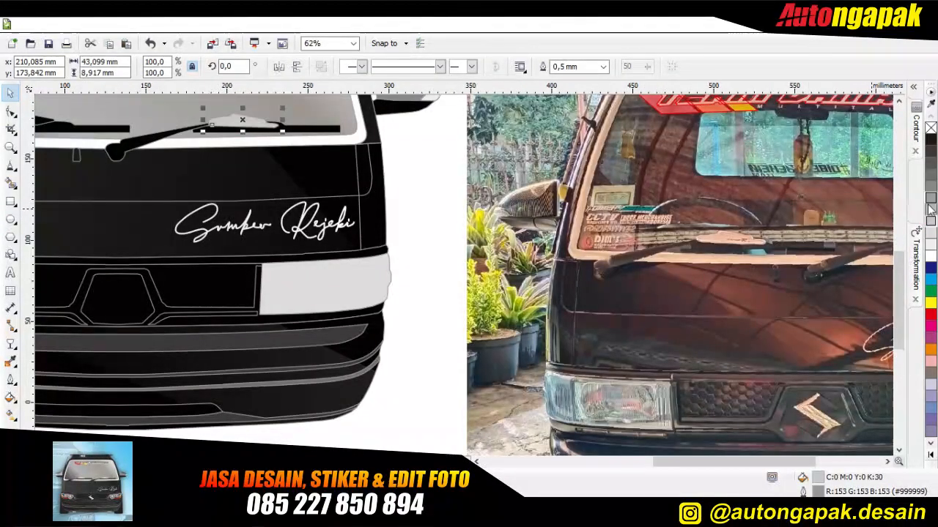
left_click(931, 189)
left_click(931, 220)
left_click(476, 461)
left_click(476, 462)
left_click(477, 461)
left_click(283, 121)
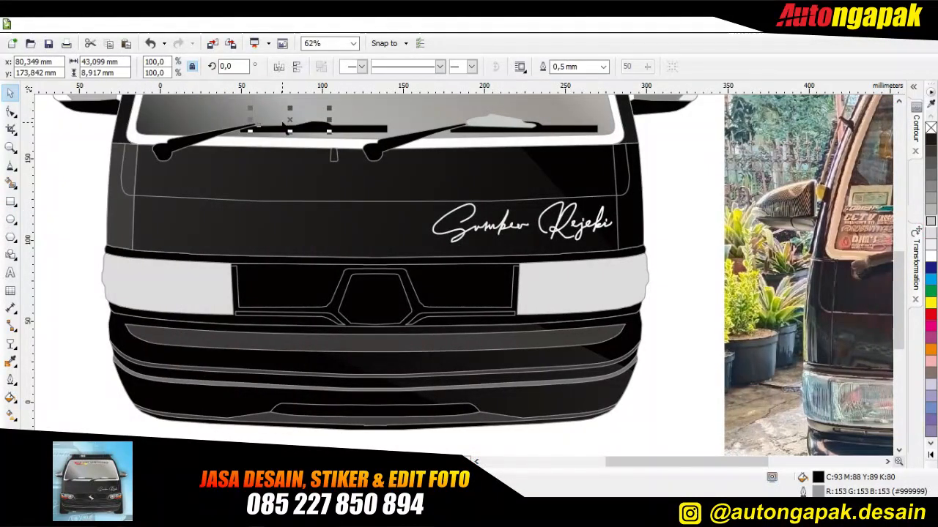
left_click(931, 222)
left_click(932, 232)
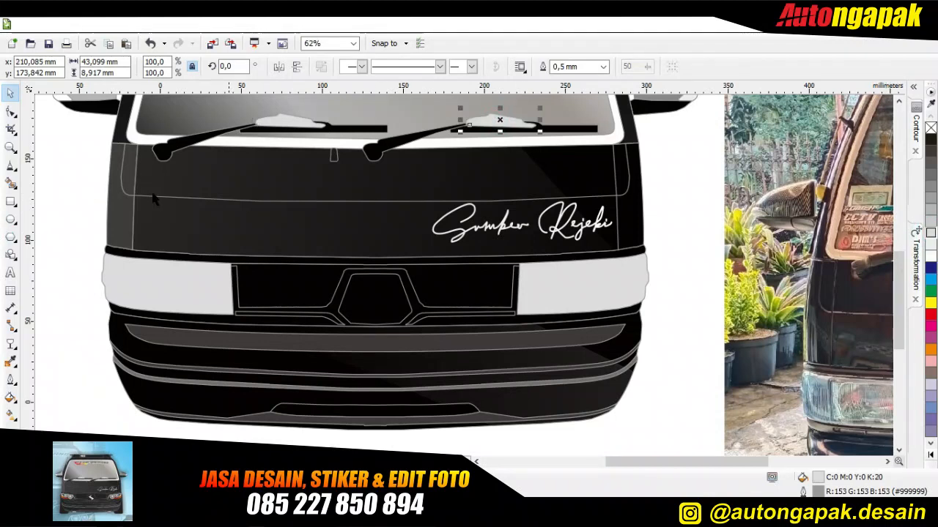
left_click(82, 183)
Step: Fill the small nozzle shape at the front panel's top edge with 100% black
scroll(82, 184, "down", 2)
scroll(157, 192, "up", 1)
scroll(156, 191, "up", 1)
left_click(119, 138)
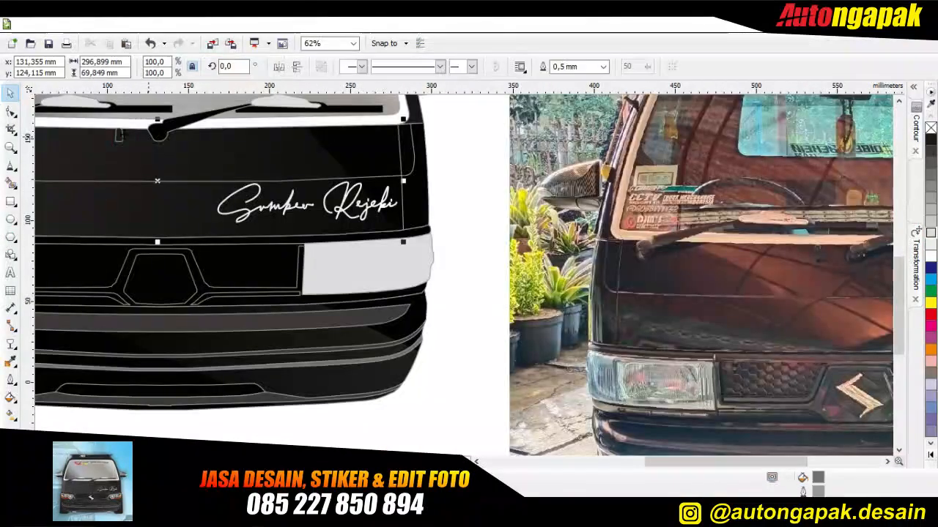
left_click(118, 131)
left_click_drag(453, 129, 99, 152)
left_click(930, 139)
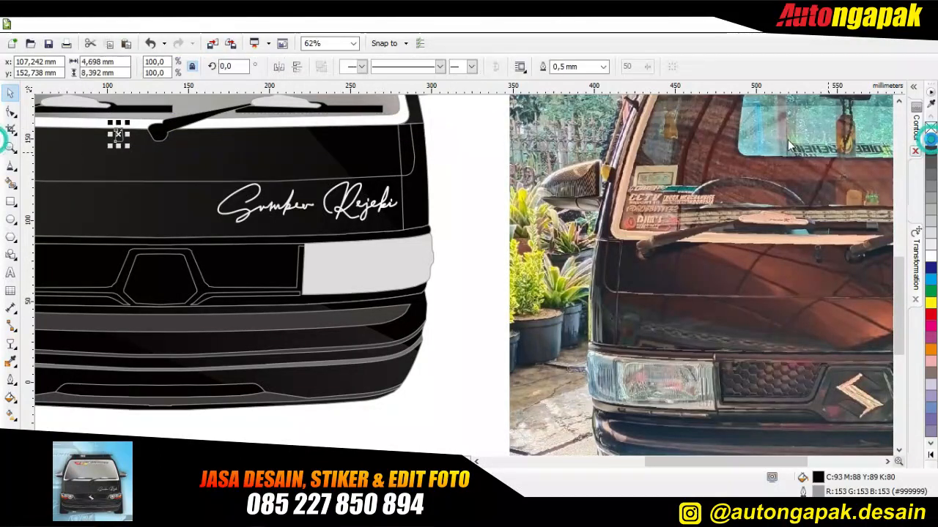
left_click(495, 133)
Step: Recolour the small nozzle shape with the rich black C93 M88 Y89 K80 sampled from the van body
left_click(121, 138)
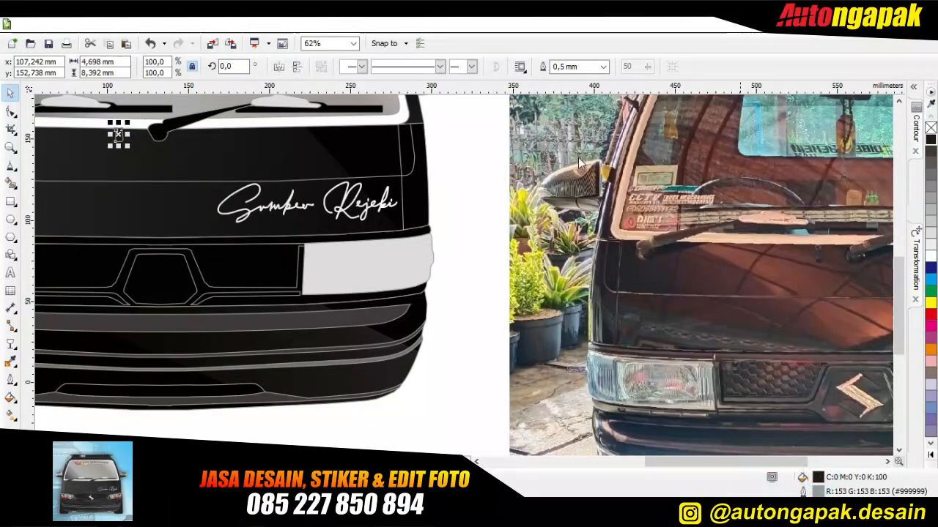
key("shift+F11")
left_click(312, 136)
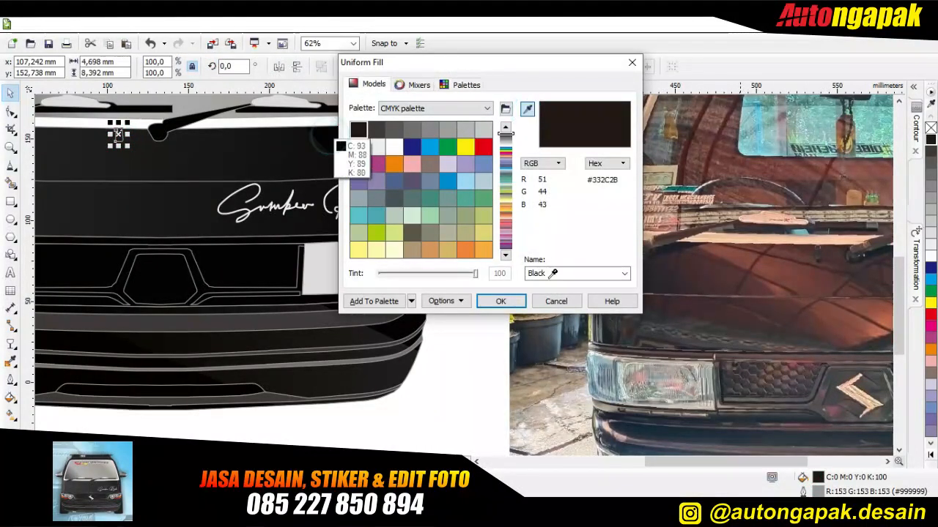
left_click(499, 301)
left_click(482, 195)
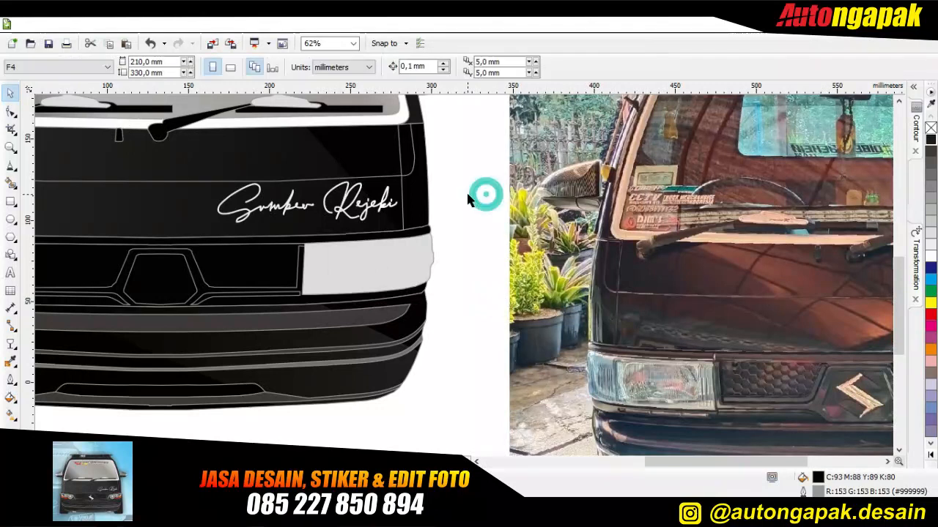
Step: Select all objects of the van drawing and group them
scroll(475, 209, "down", 4)
left_click(450, 242)
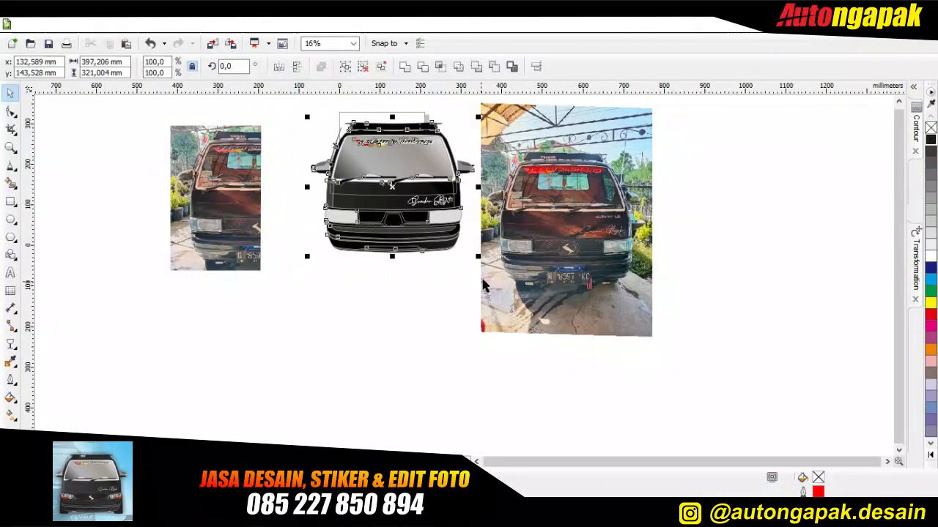
Step: Trace the outer corners of the grille emblem in the reference photo with straight line segments
scroll(579, 255, "up", 4)
scroll(579, 255, "up", 4)
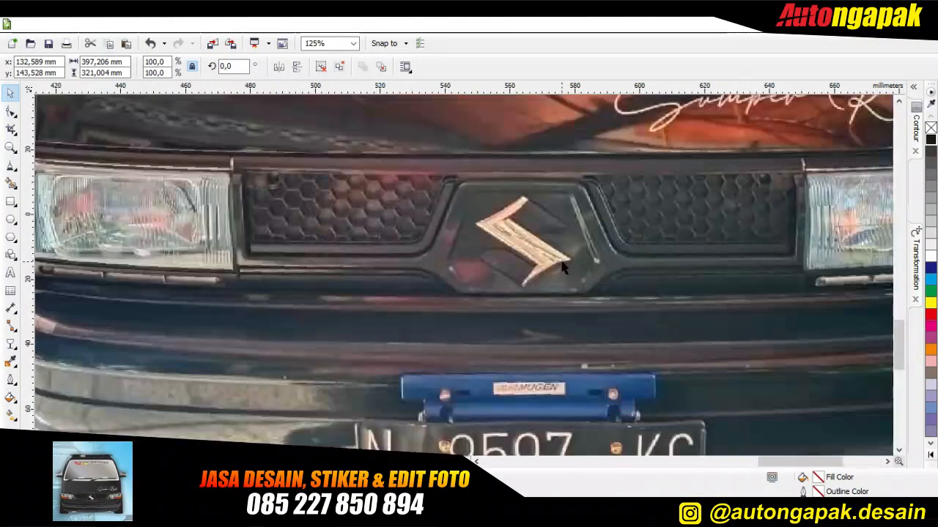
left_click(486, 310)
left_click(583, 257)
left_click(482, 129)
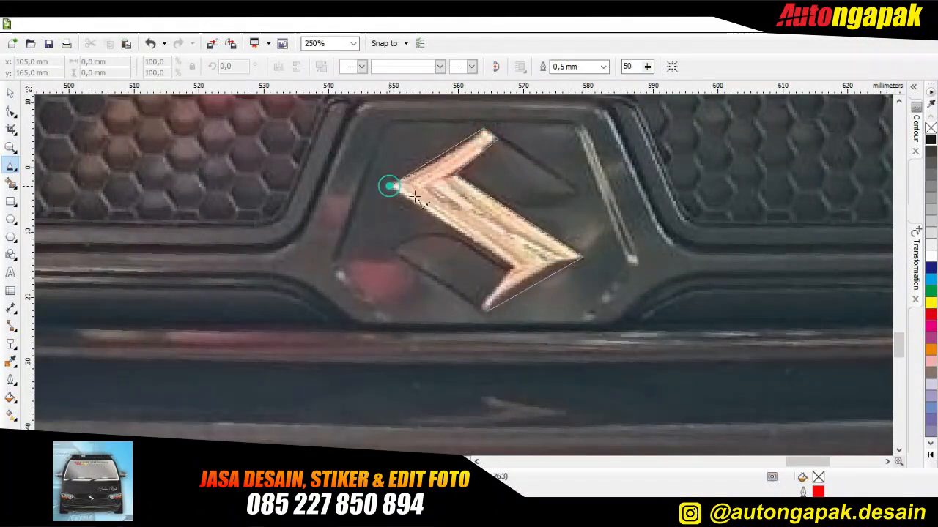